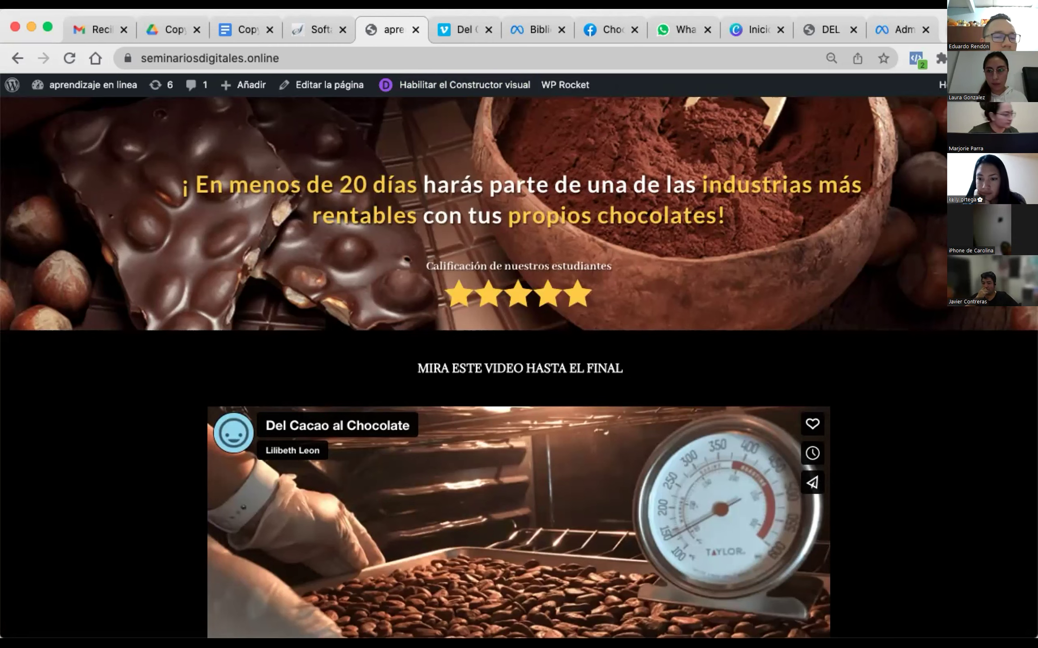
key("super+t")
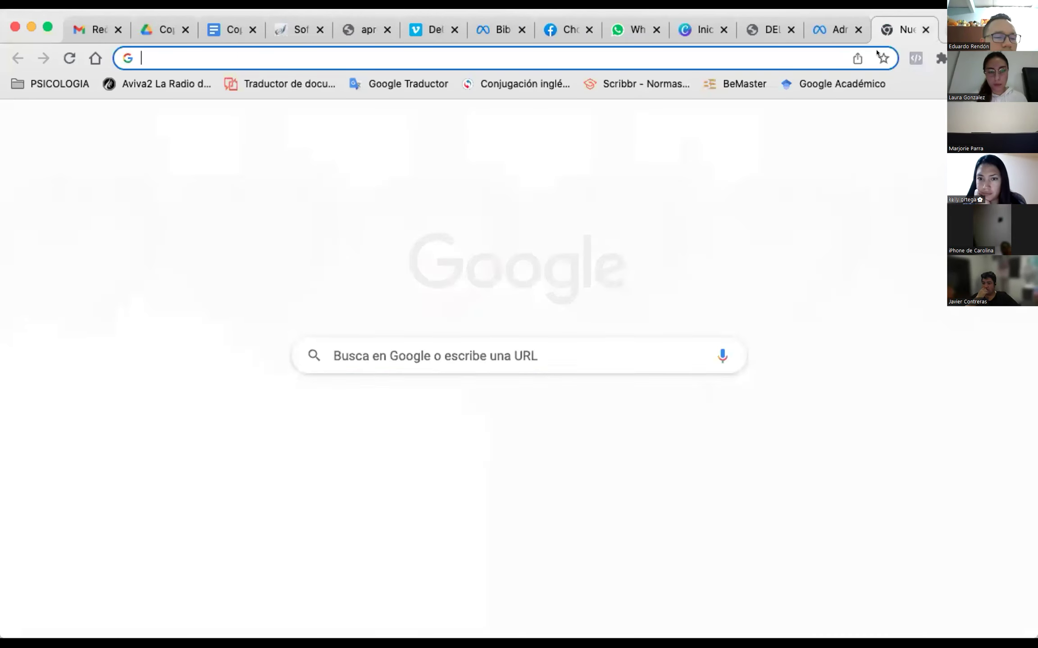
type("https://chrome.google.com/webstore/detail/downloader-for-vimeo/lbfmjfpjklfpajppediikmapjhiodjji")
key("Return")
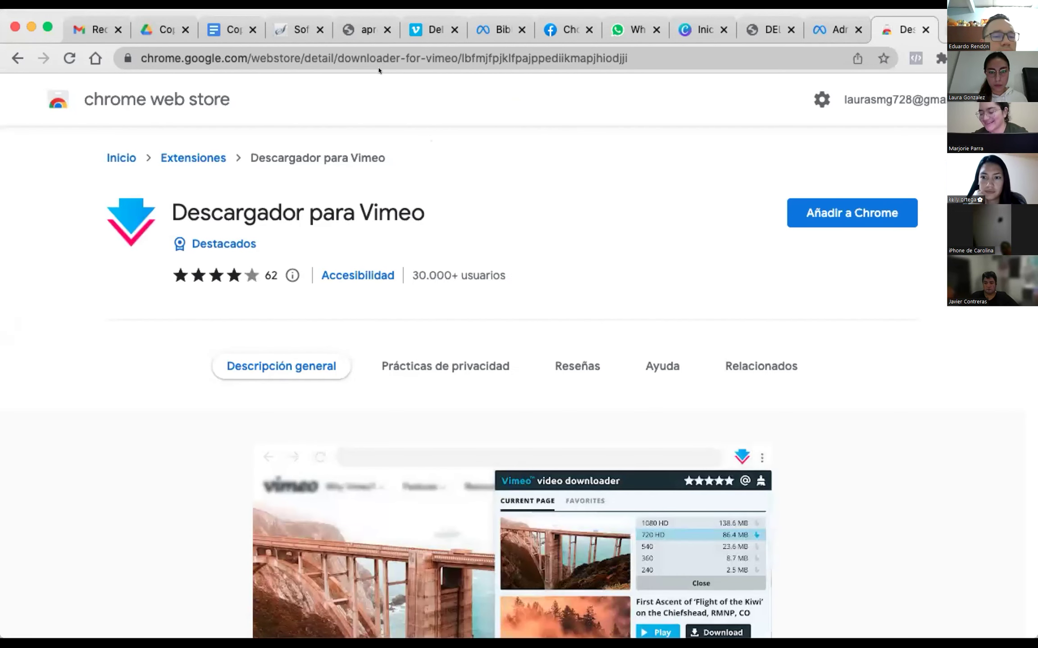
left_click(788, 212)
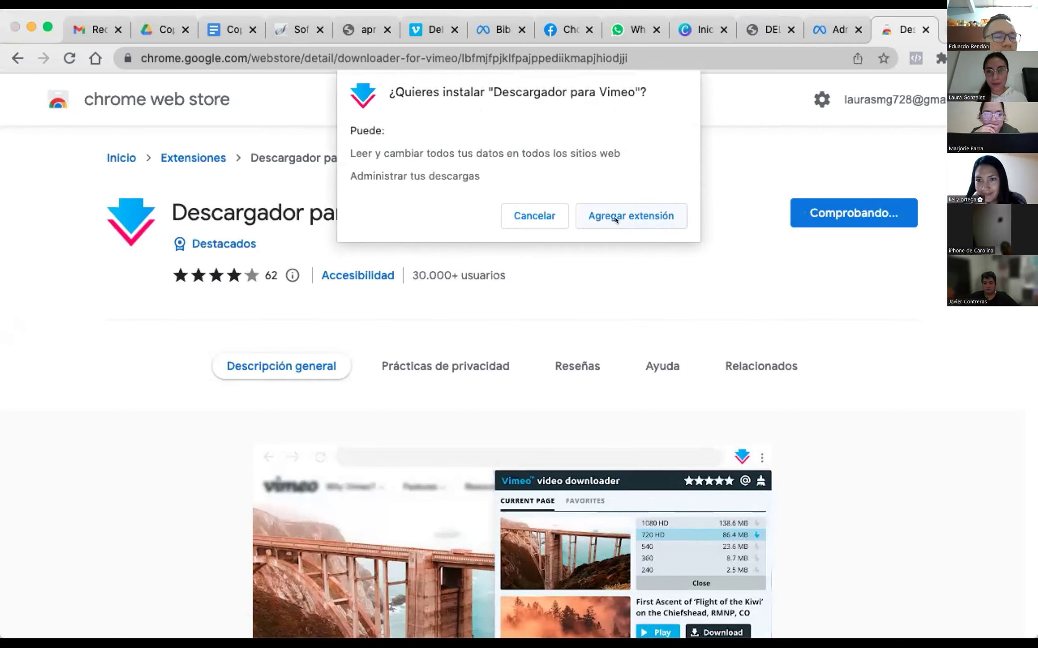
left_click(615, 218)
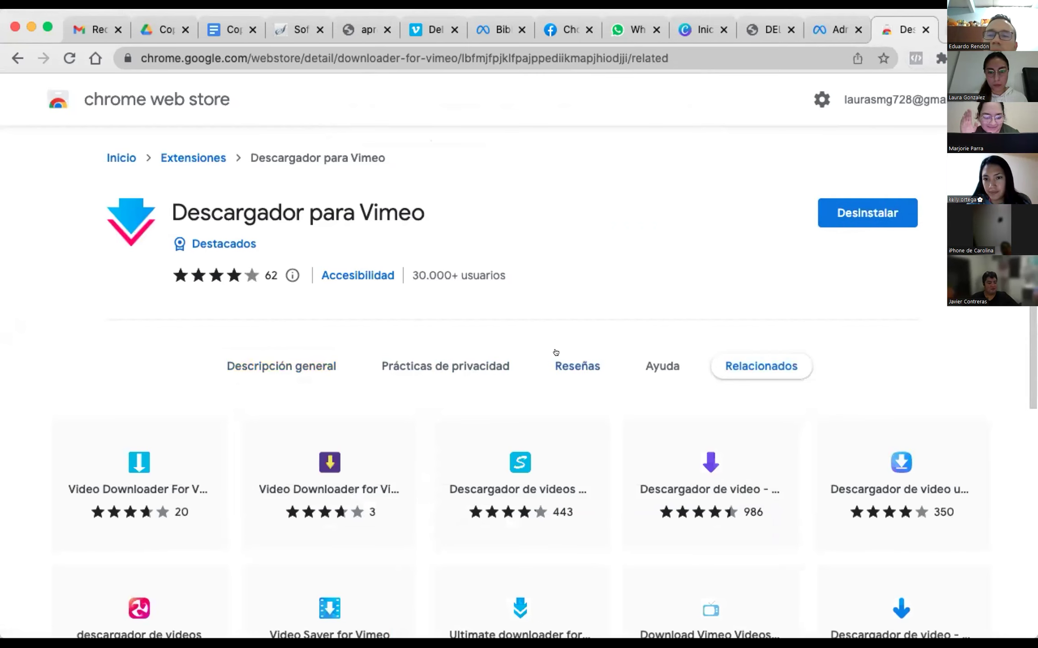
Step: Look over the related extensions on the store page and open the installed Vimeo downloader's popup
scroll(555, 352, "down", 5)
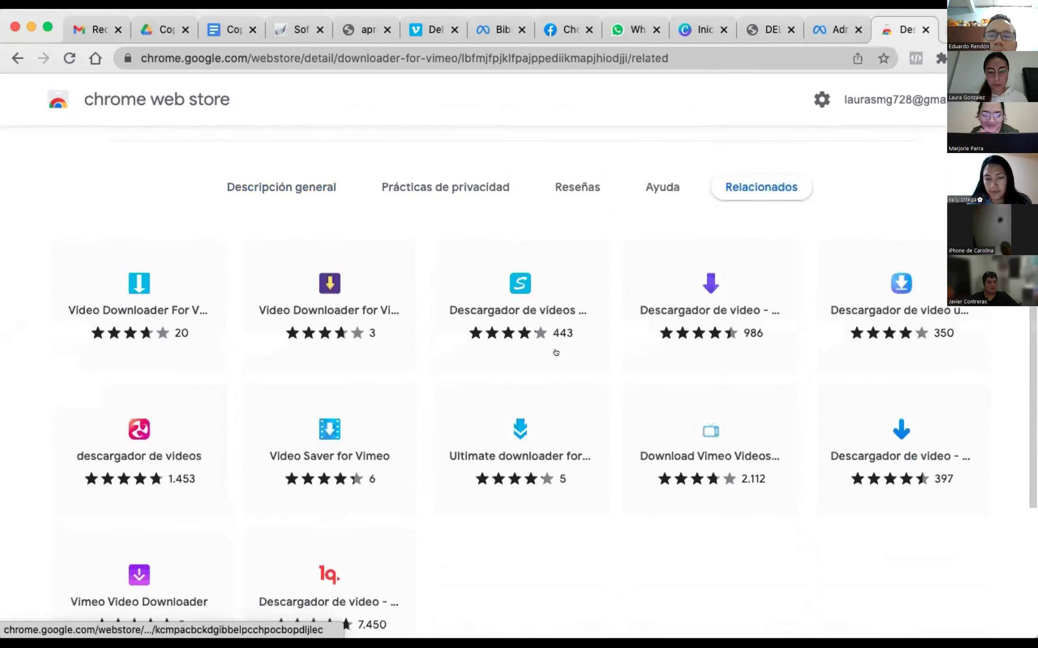
scroll(556, 352, "up", 5)
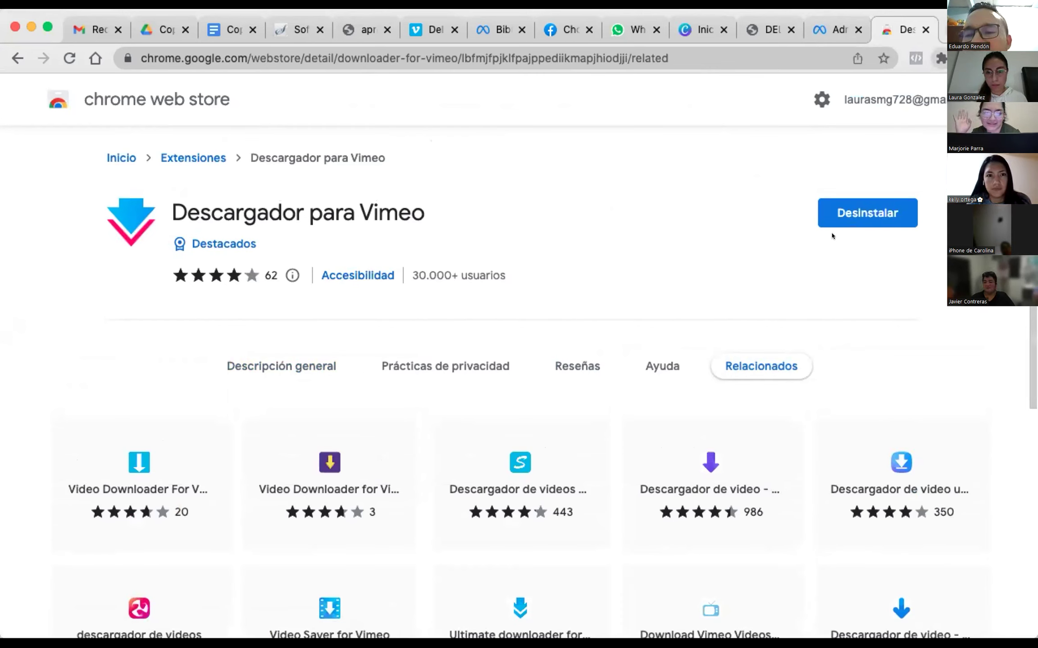
left_click(915, 58)
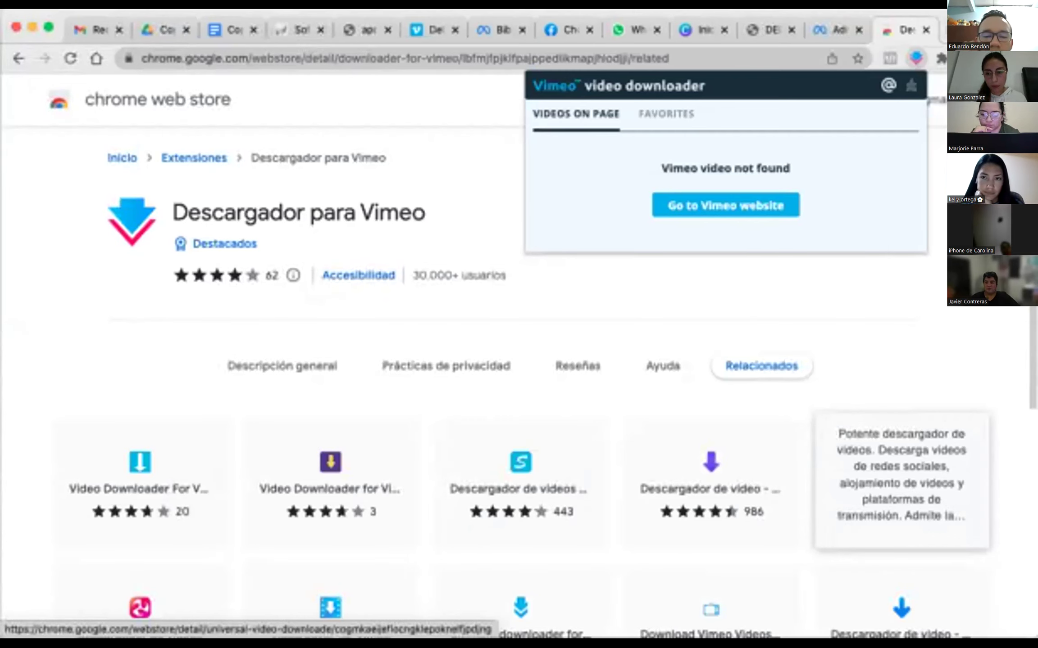
key("super+shift+4")
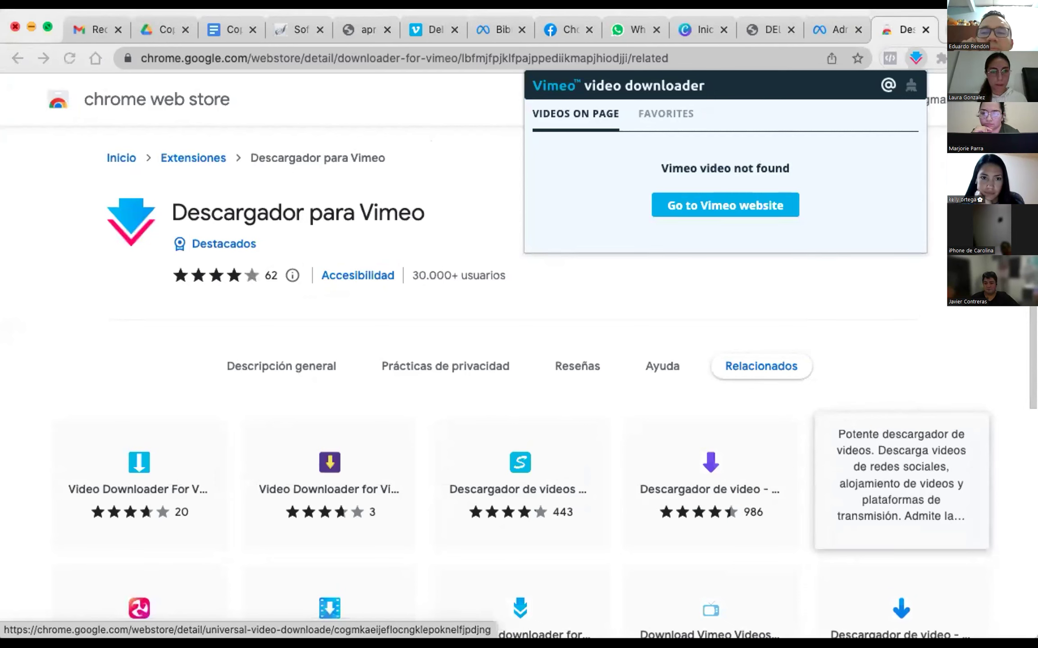
Step: Return to the chocolate course landing page and open its embedded "Del Cacao al Chocolate" video on the Vimeo site
left_click(356, 25)
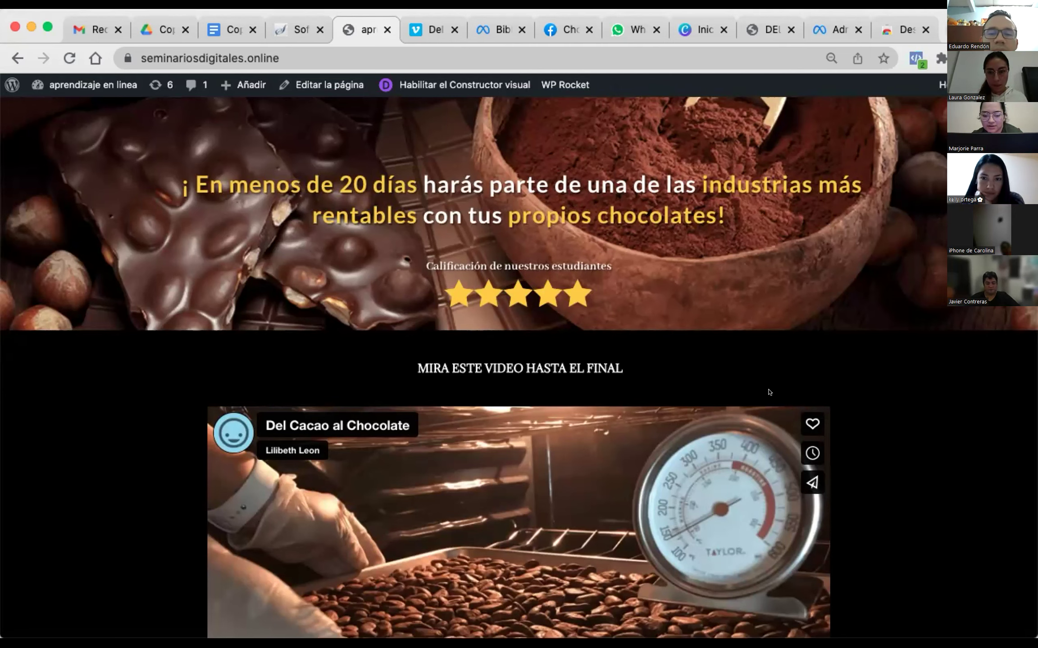
scroll(769, 392, "down", 4)
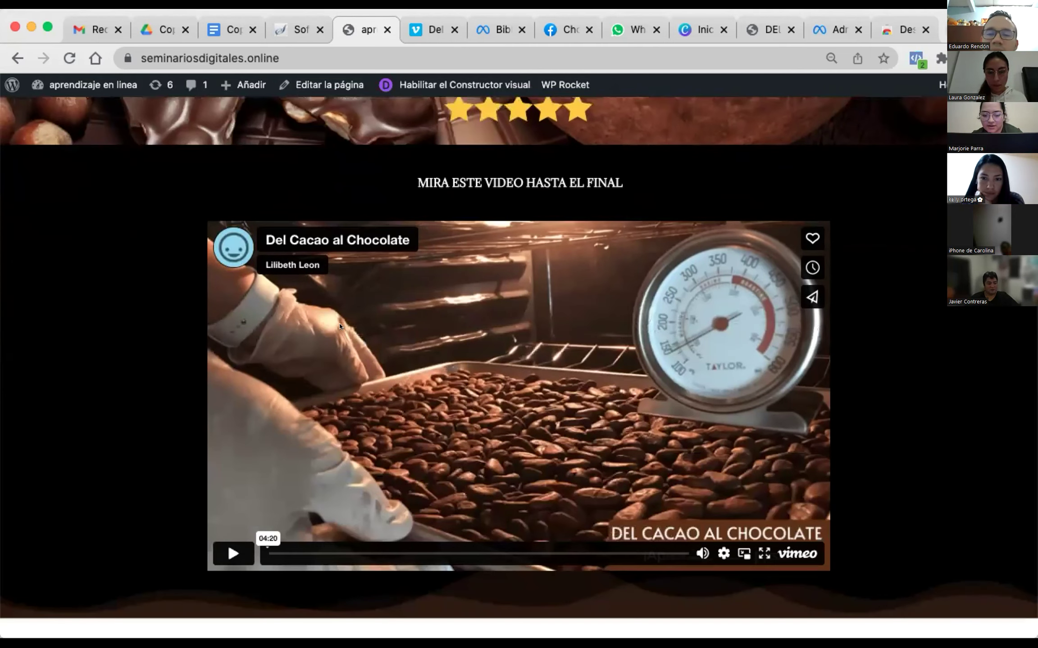
scroll(340, 326, "down", 1)
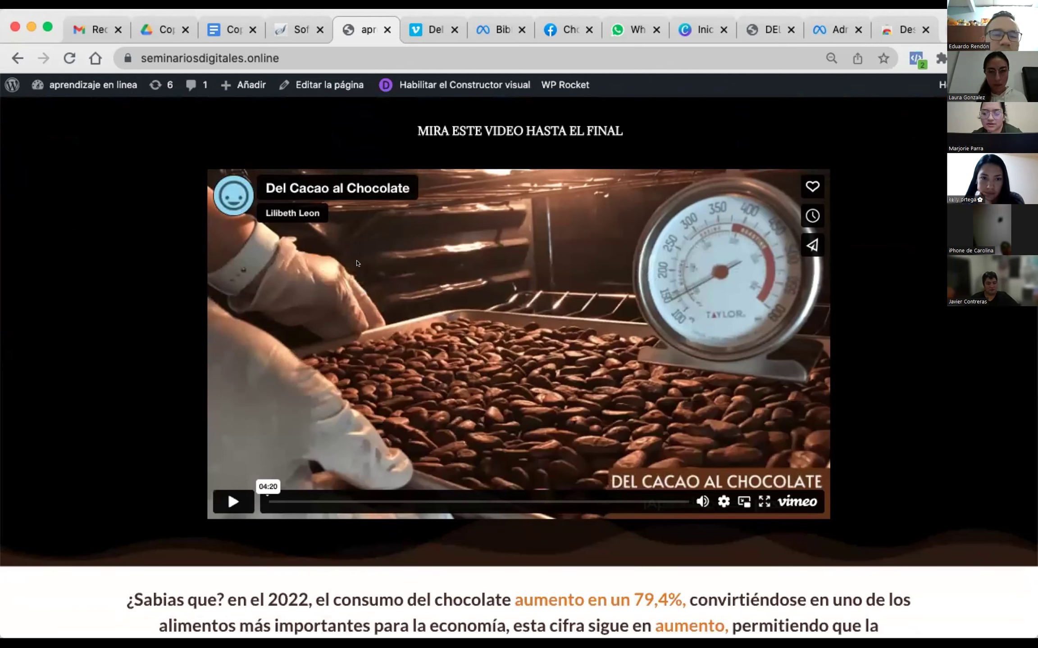
left_click(378, 185)
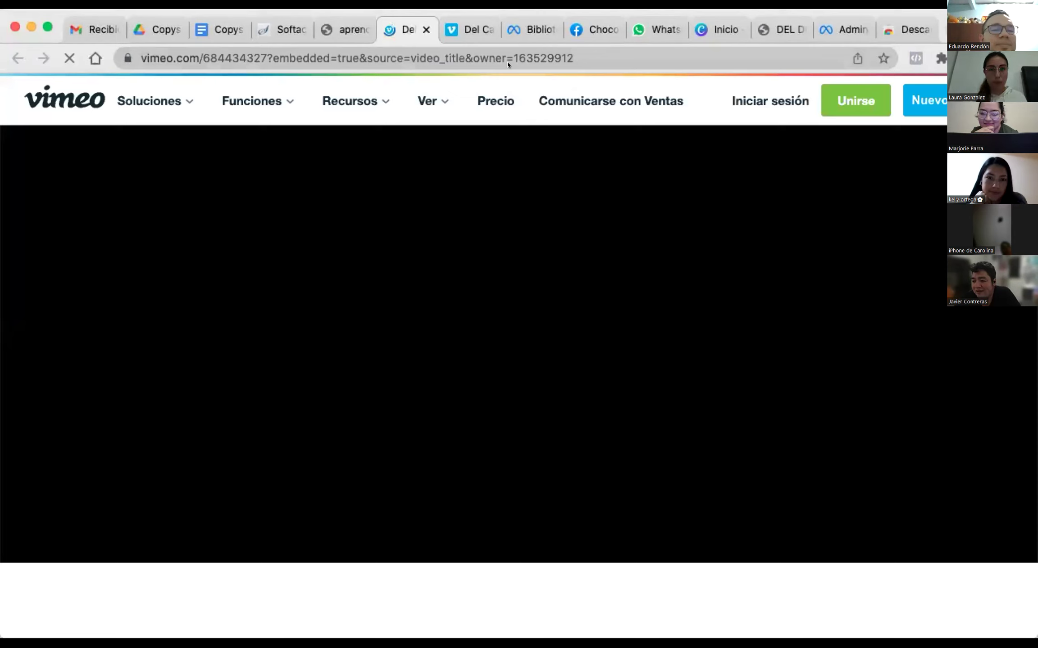
left_click(497, 55)
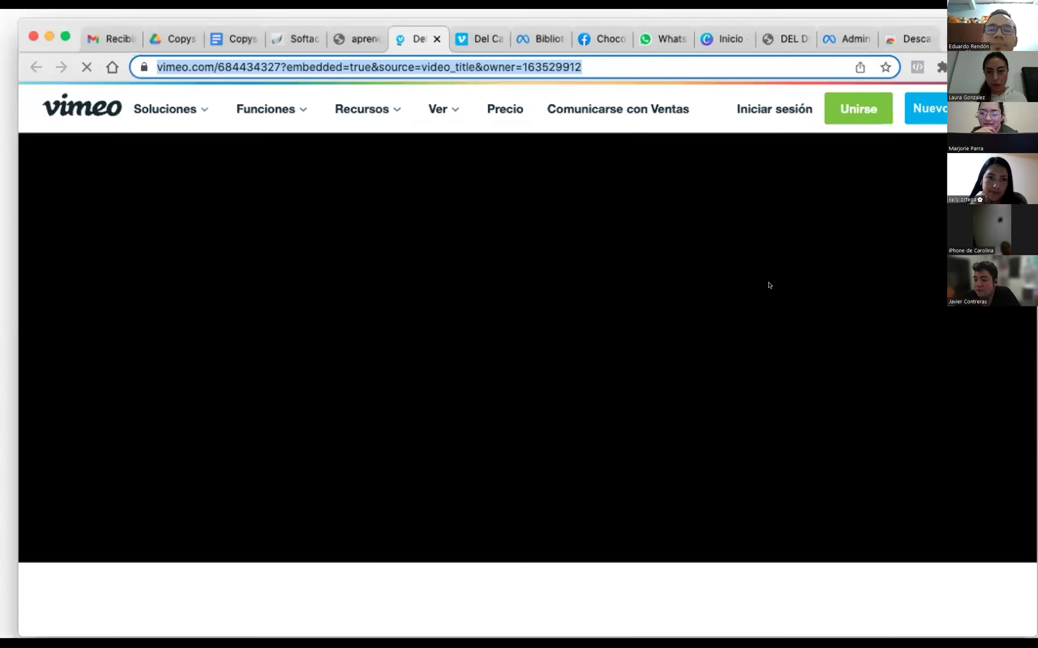
left_click(816, 179)
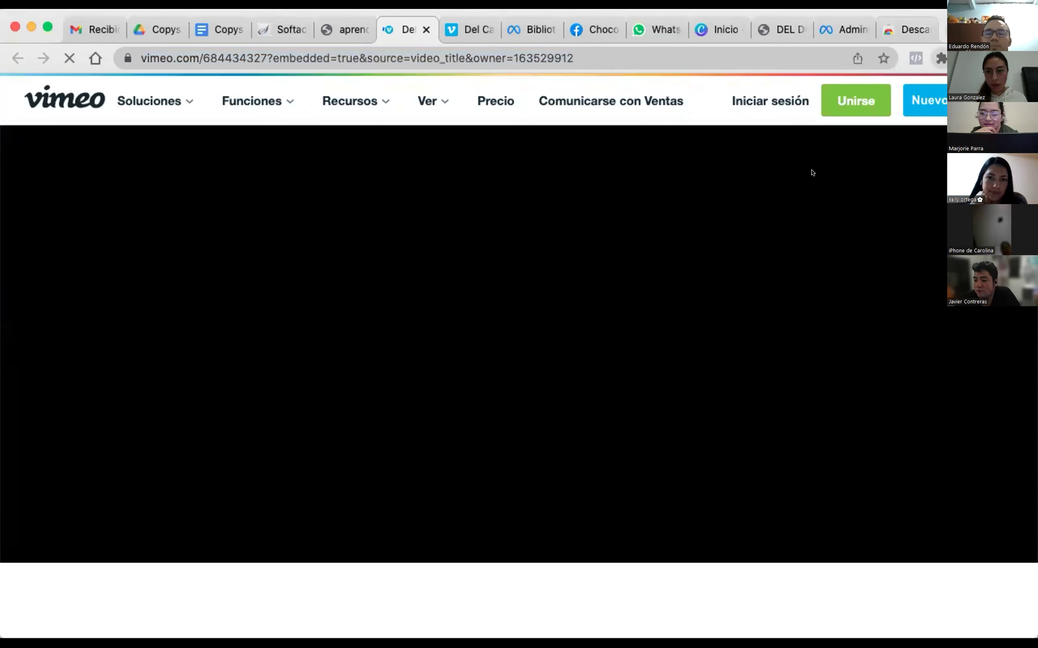
Step: Download the first "Del Cacao al Chocolate" video in 360 quality with the Vimeo video downloader extension
key("alt+shift+v")
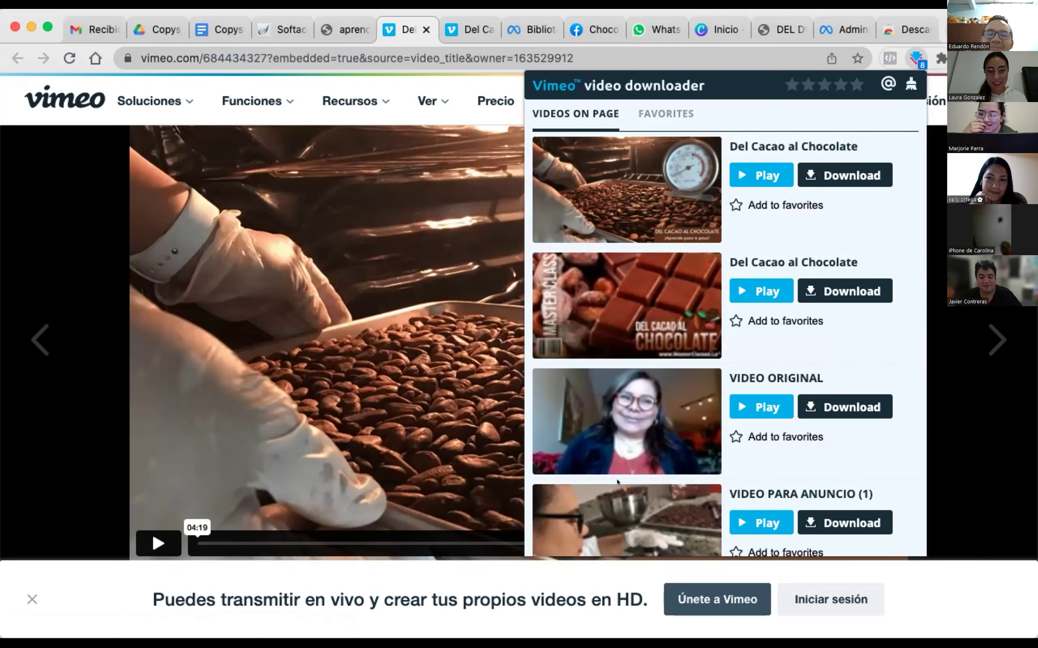
left_click(844, 175)
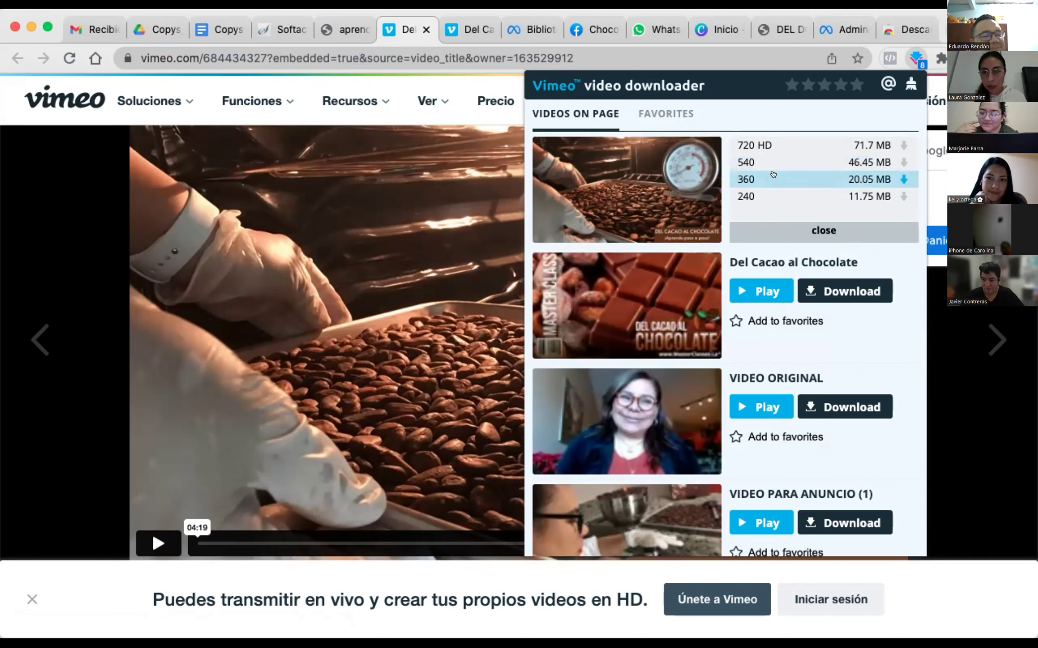
left_click(899, 180)
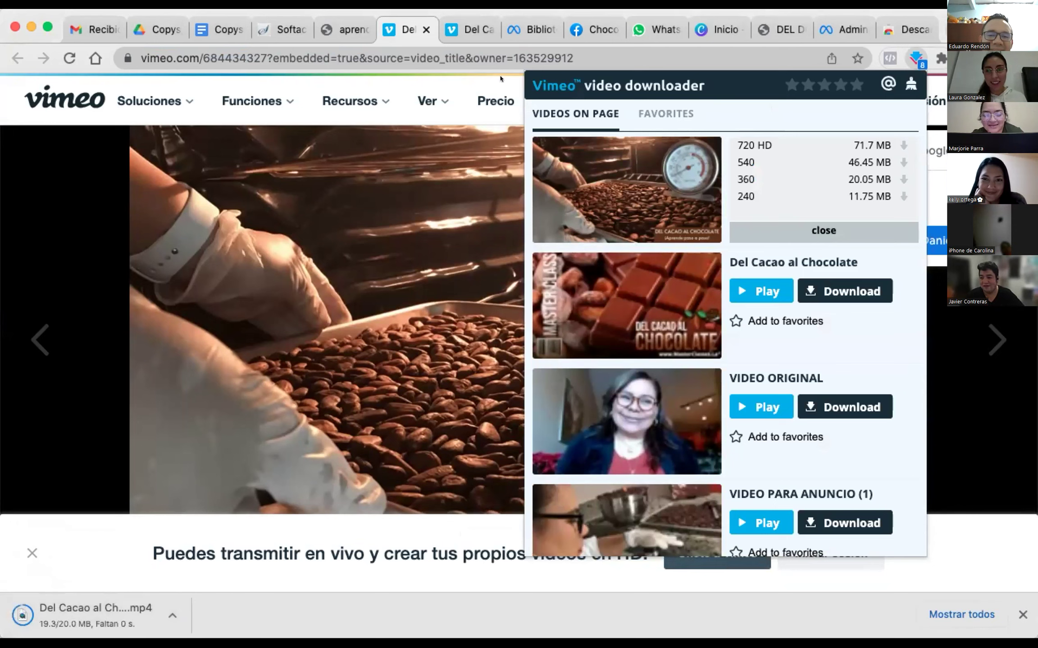
Step: Switch to Meta Ads Manager and examine the chocolate campaign's ads across the columns from results and reach to amount spent
left_click(342, 30)
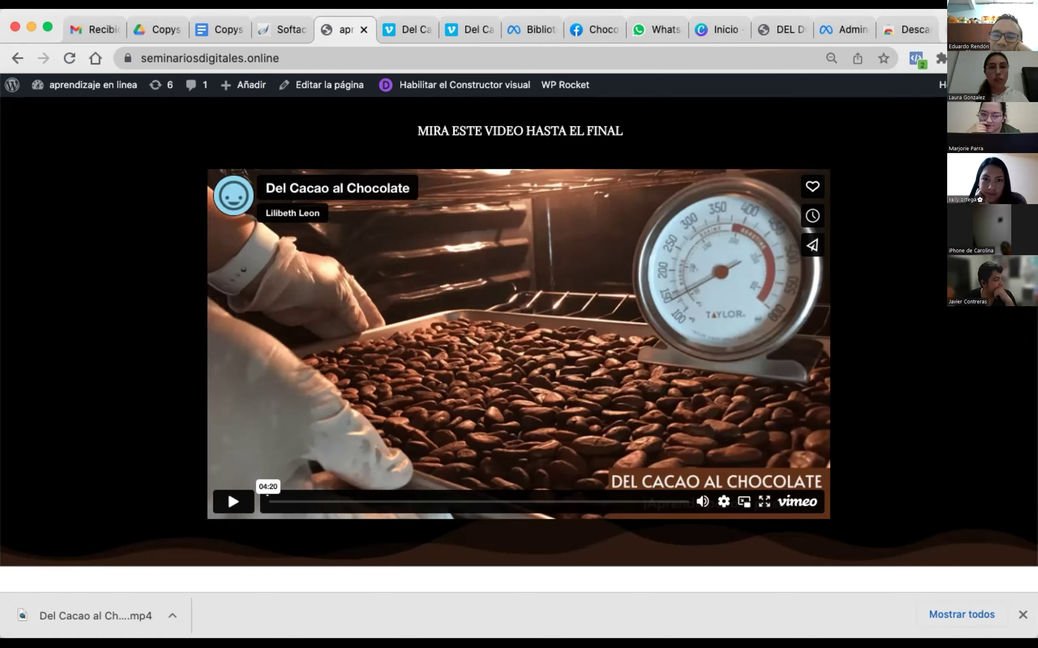
left_click(536, 29)
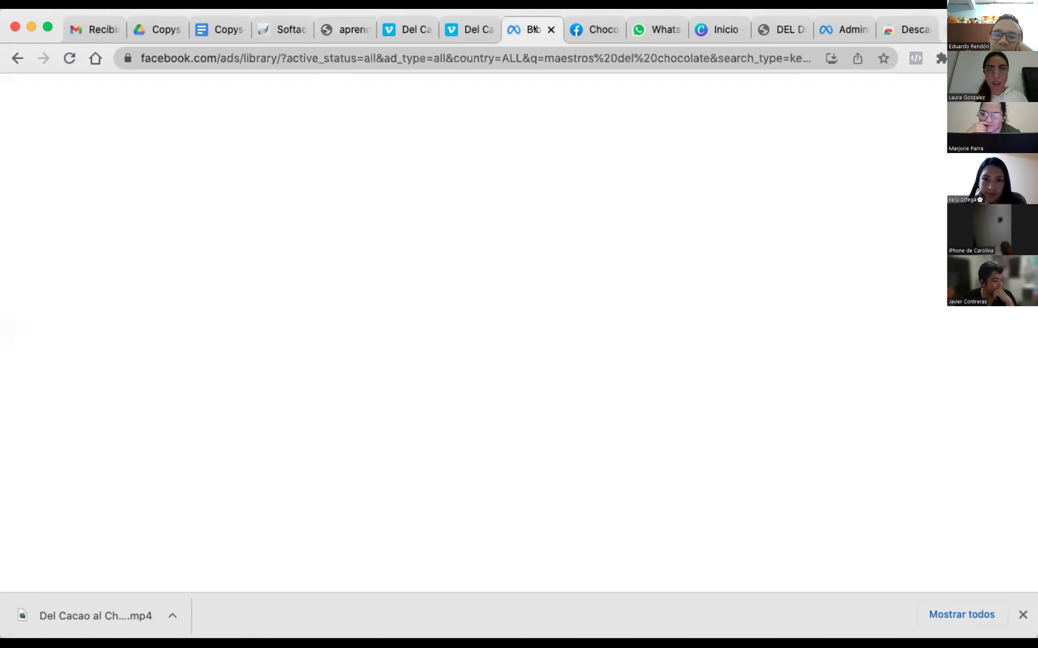
left_click(576, 29)
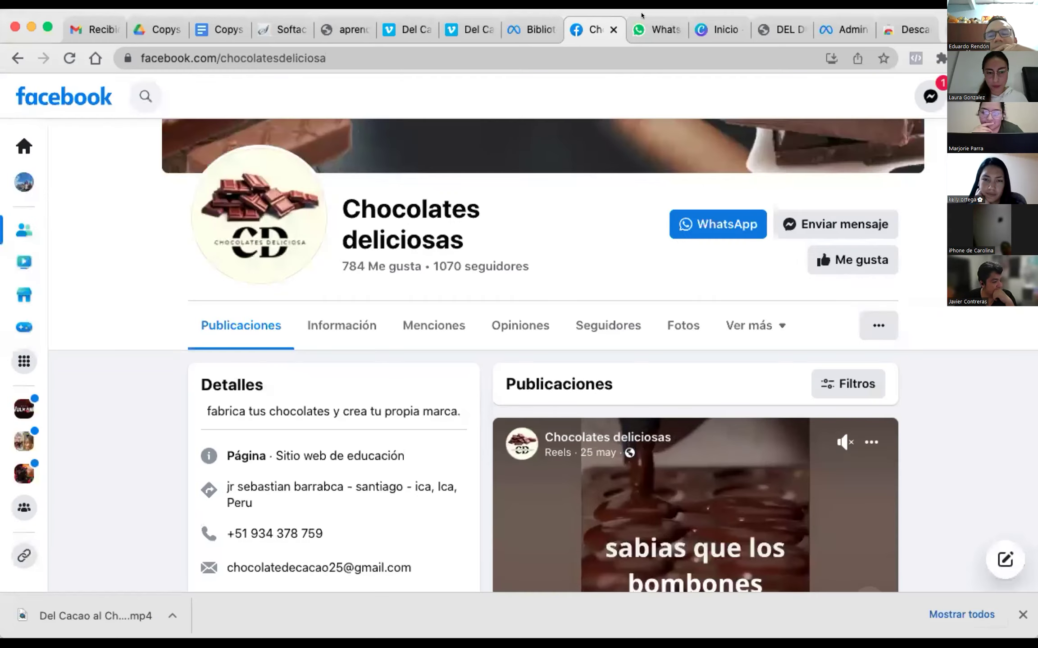
left_click(826, 30)
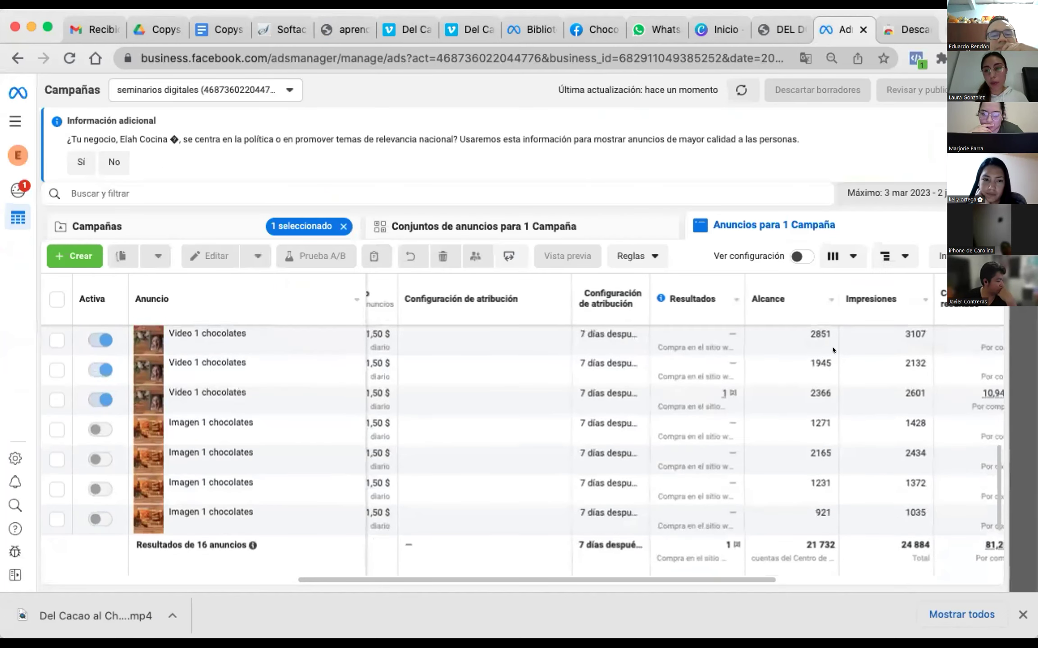
scroll(833, 383, "right", 1)
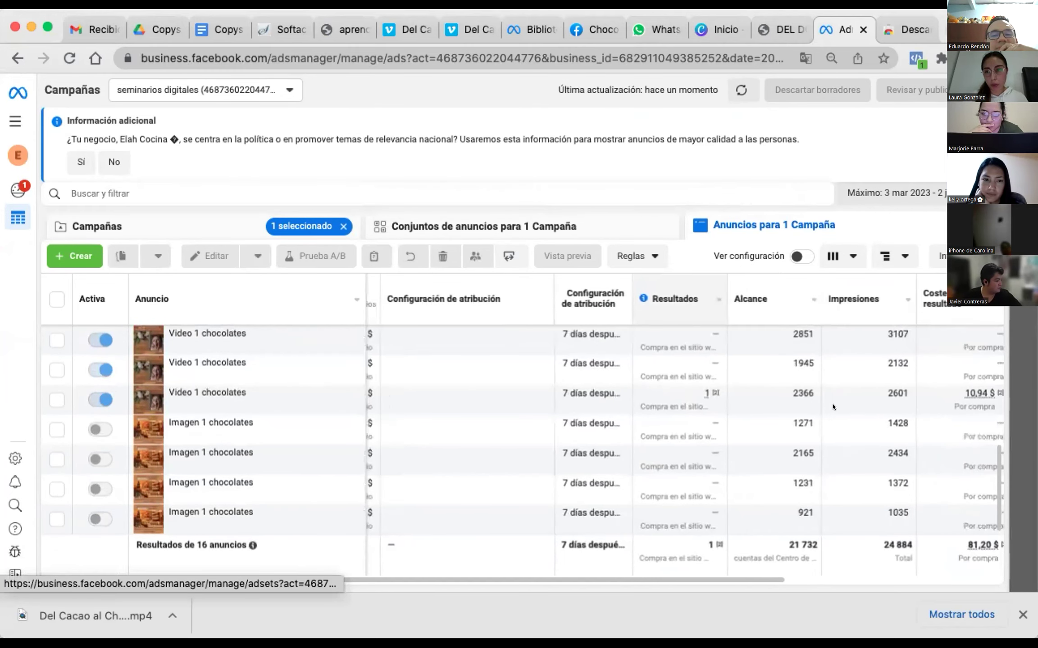
scroll(832, 406, "right", 1)
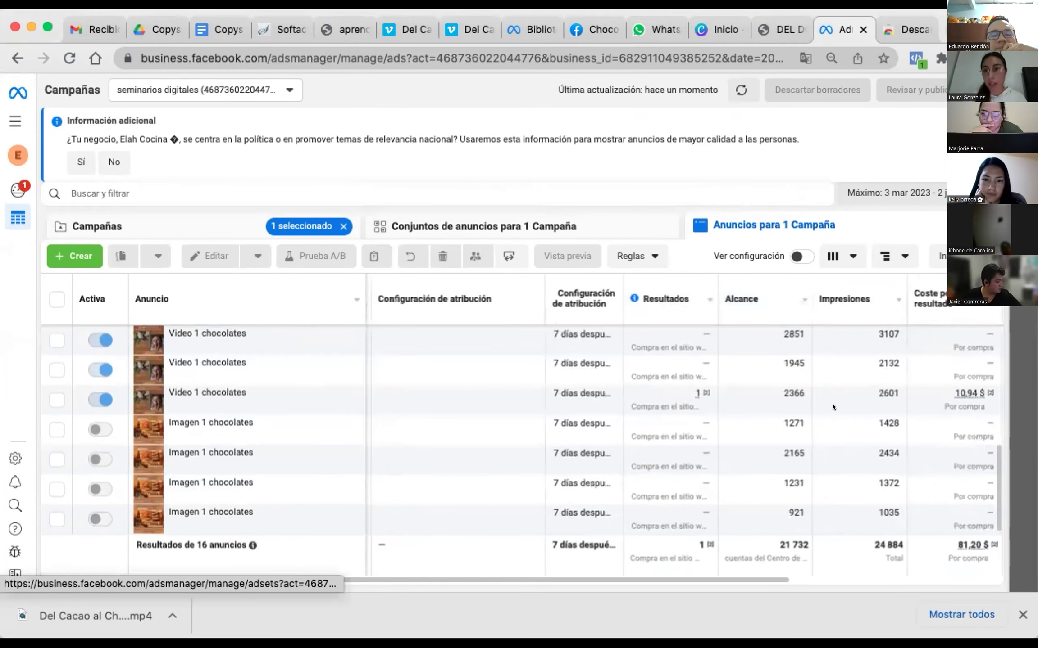
scroll(833, 407, "right", 2)
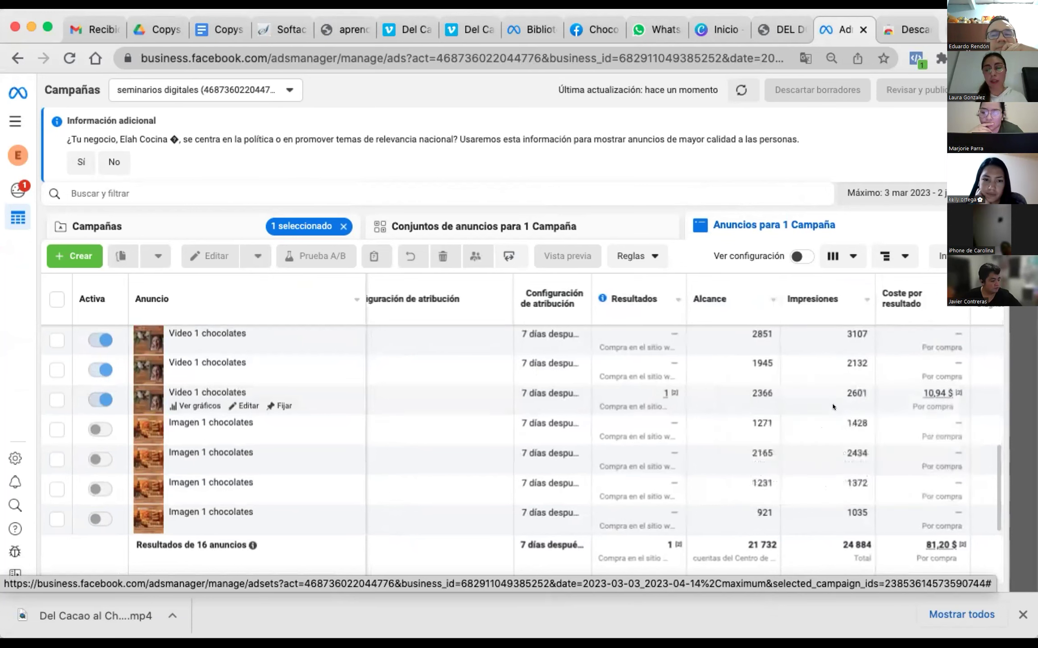
scroll(832, 407, "left", 1)
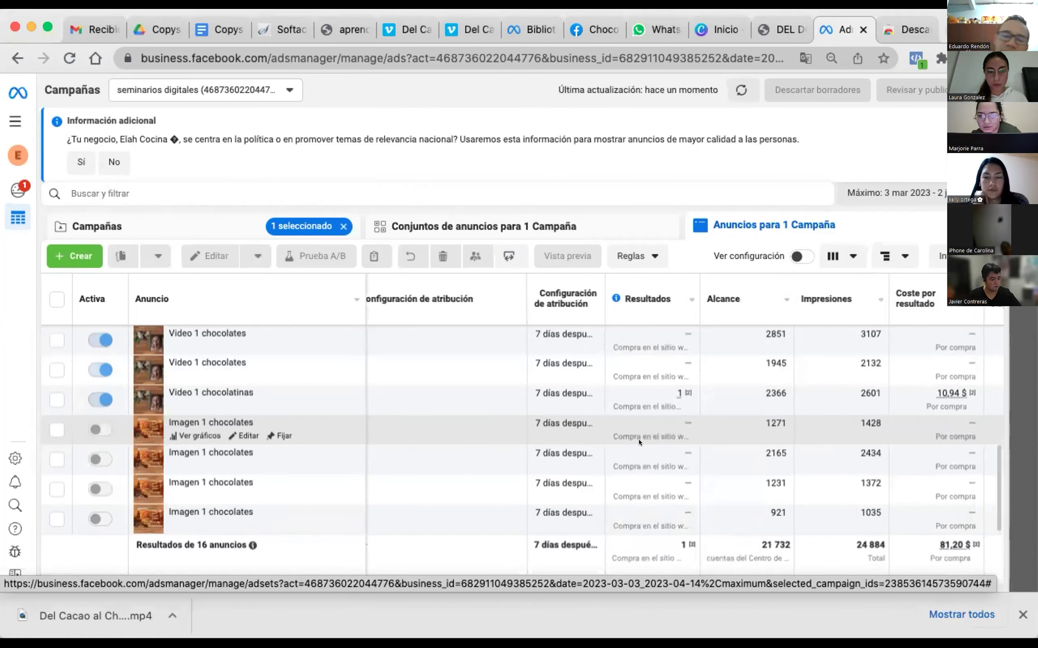
scroll(635, 442, "left", 2)
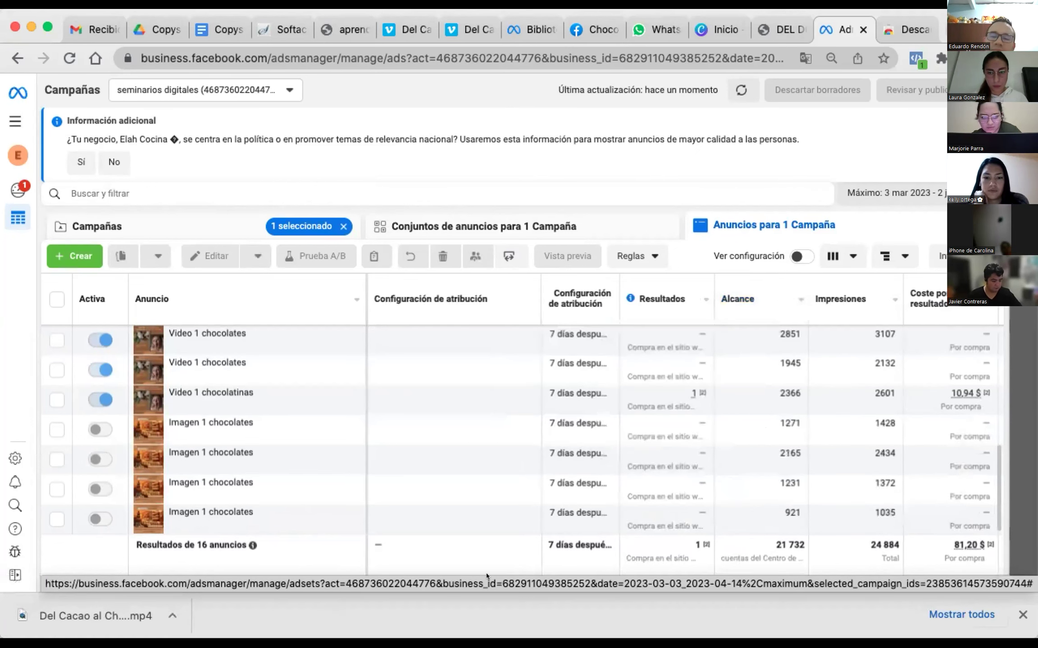
mouse_move(473, 583)
scroll(653, 585, "right", 10)
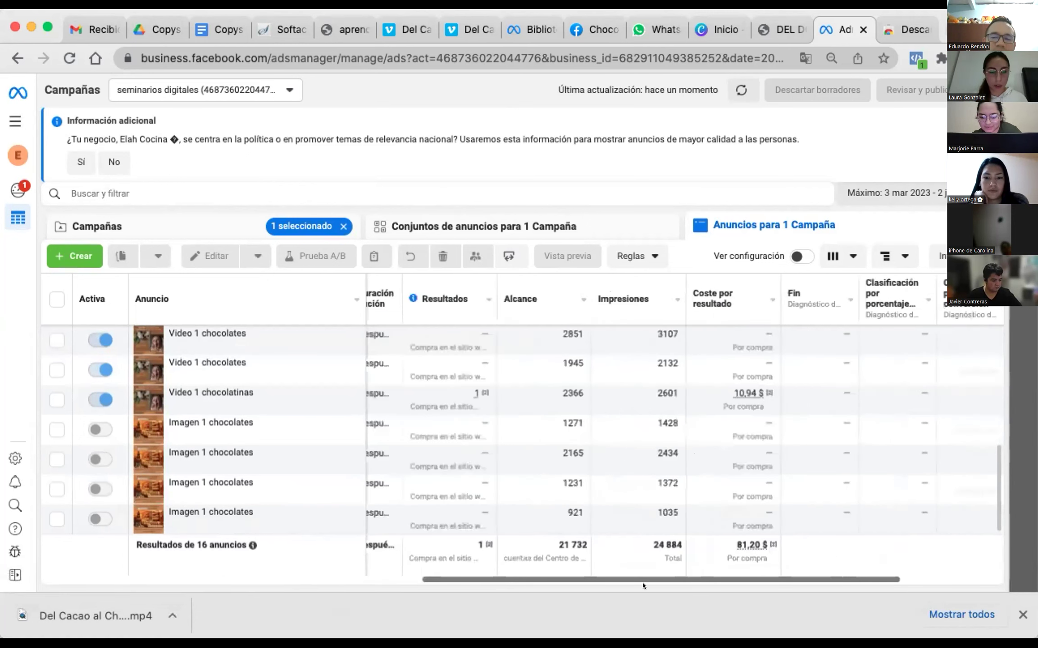
left_click_drag(653, 581, 695, 581)
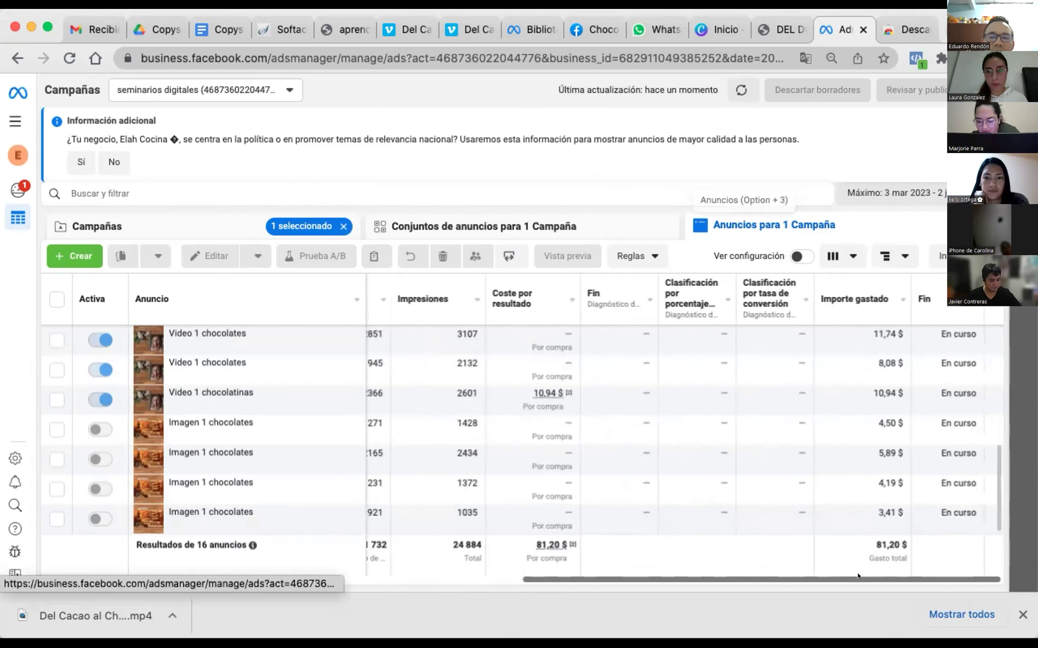
mouse_move(695, 581)
left_mouse_down()
mouse_move(435, 575)
mouse_move(703, 577)
left_mouse_up()
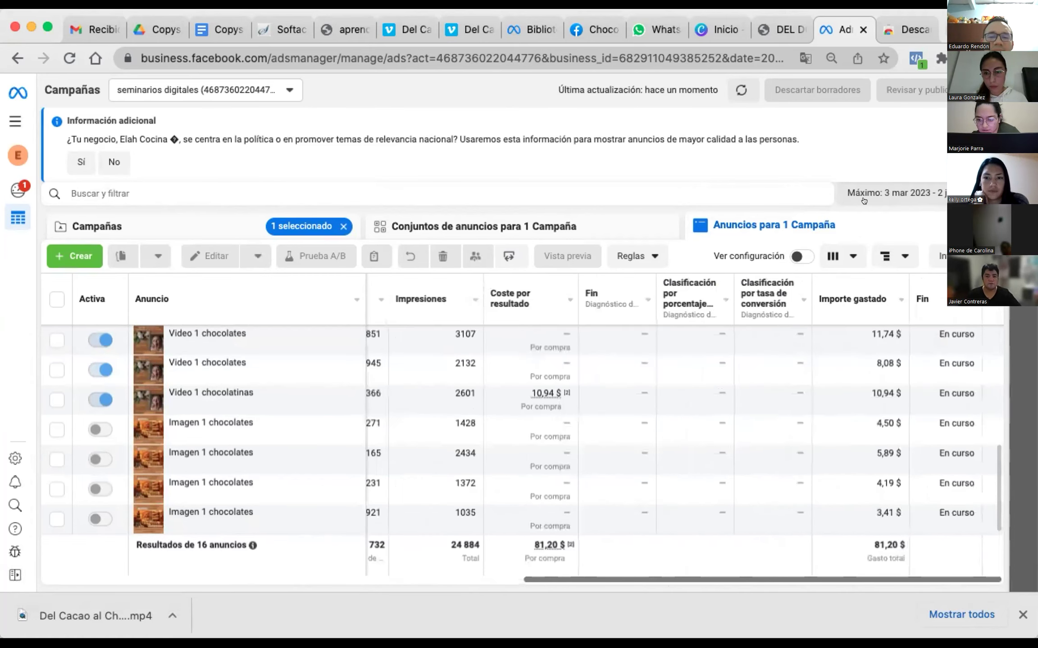
Step: Apply the "Metricas de venta directa Vulkano" column preset to the campaign's ads table
left_click(833, 257)
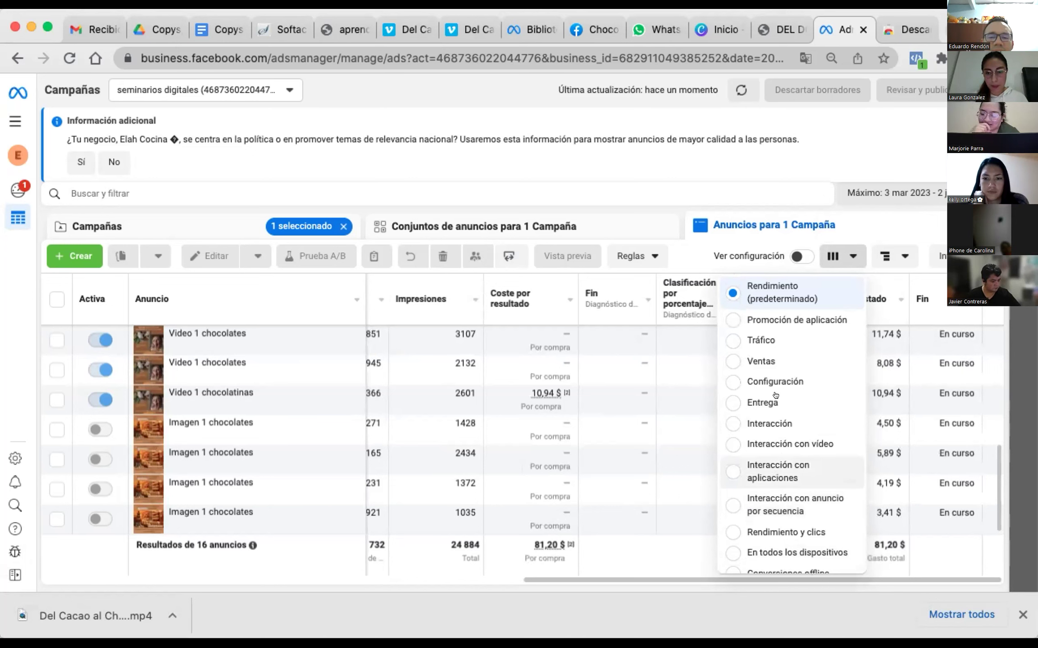
scroll(775, 395, "down", 6)
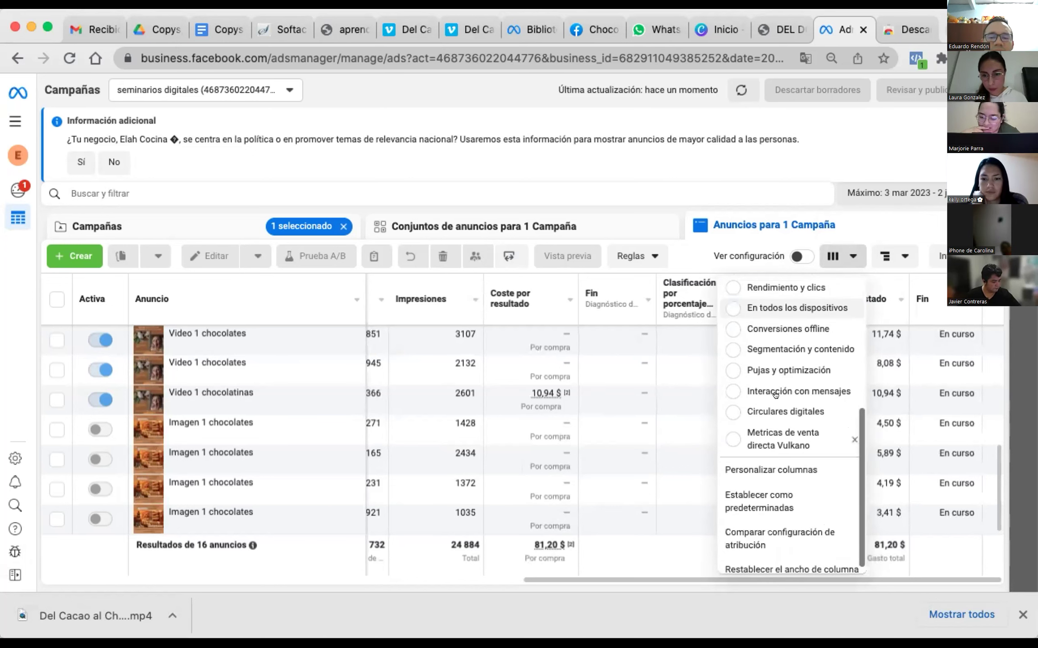
left_click(730, 421)
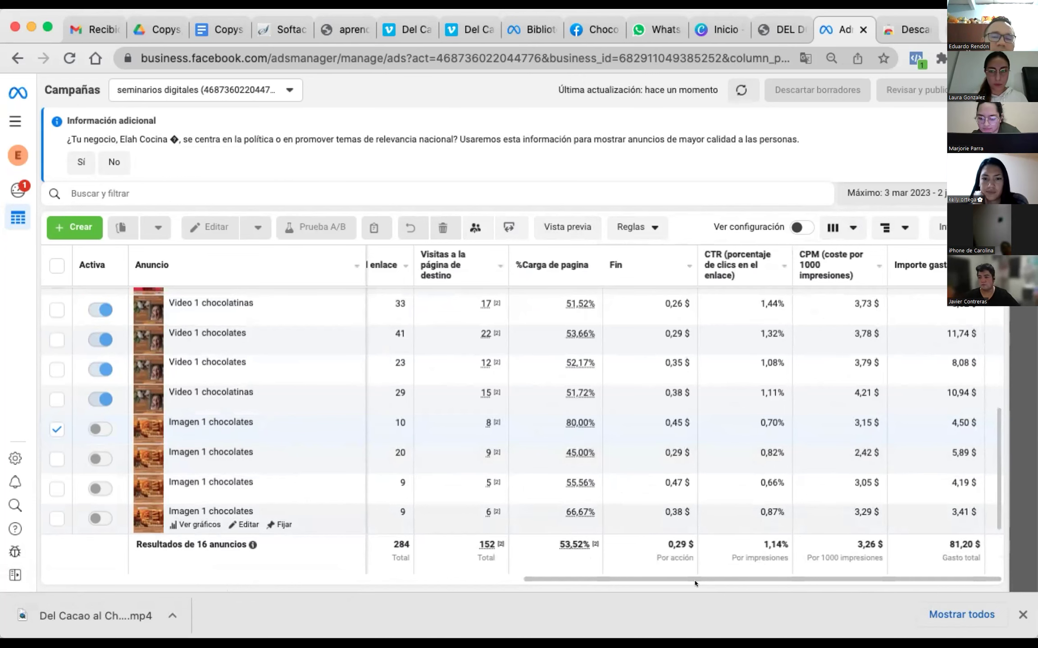
Step: Examine the link click, landing page, initiated checkout and purchase metrics of the chocolate video and image ads
scroll(695, 583, "left", 3)
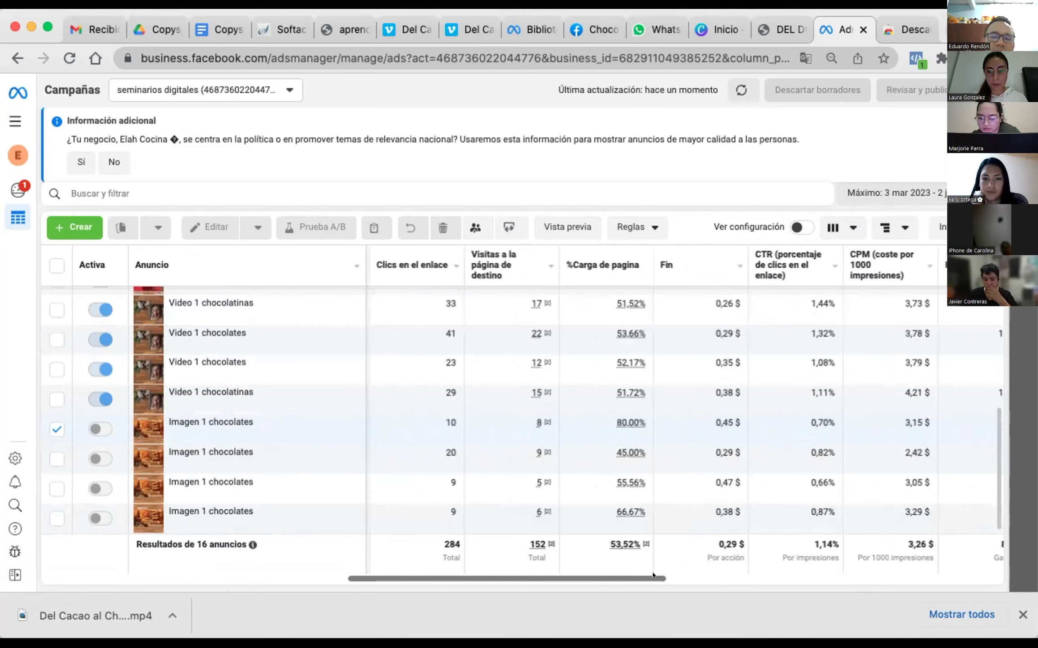
scroll(613, 575, "right", 10)
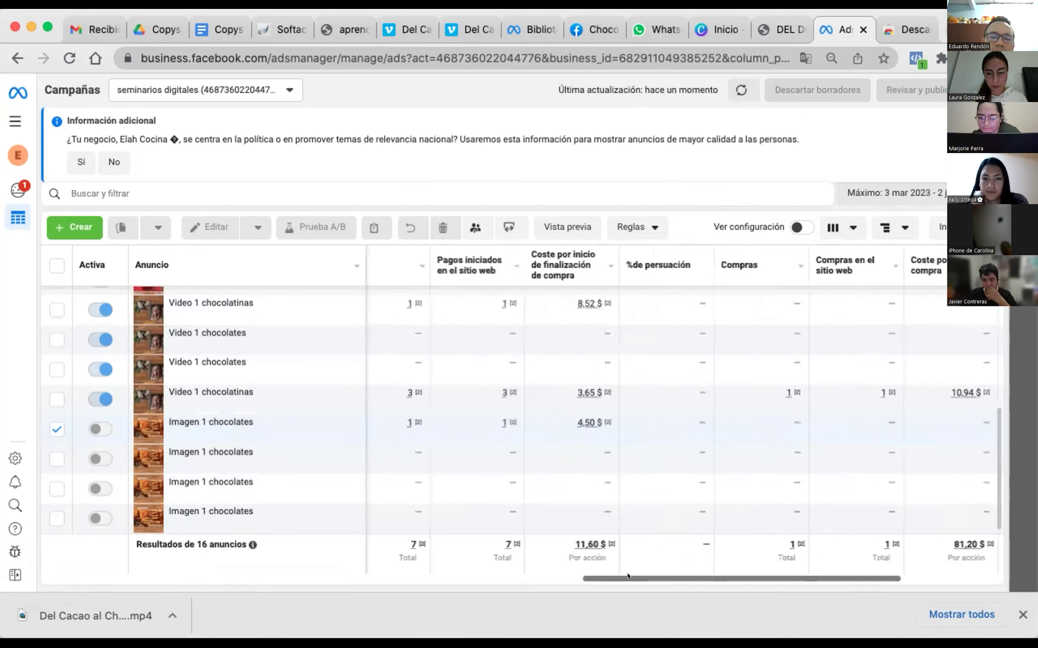
scroll(627, 576, "right", 2)
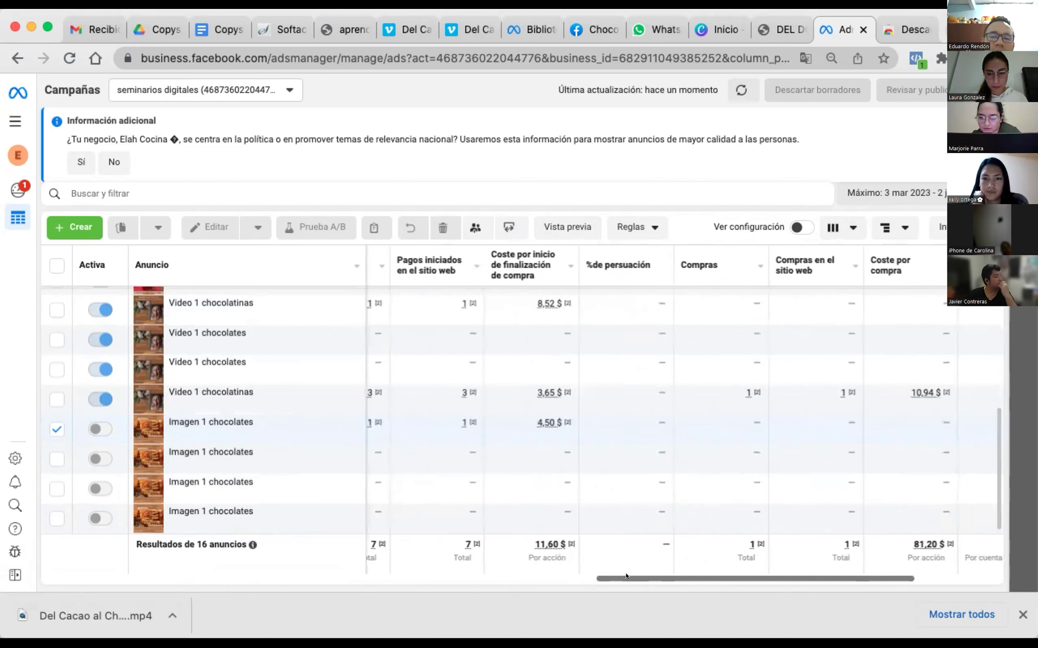
Step: Examine the chocolate ads' metrics from initiated checkouts back to reach, and on to purchases, frequency and ROAS
scroll(586, 578, "left", 10)
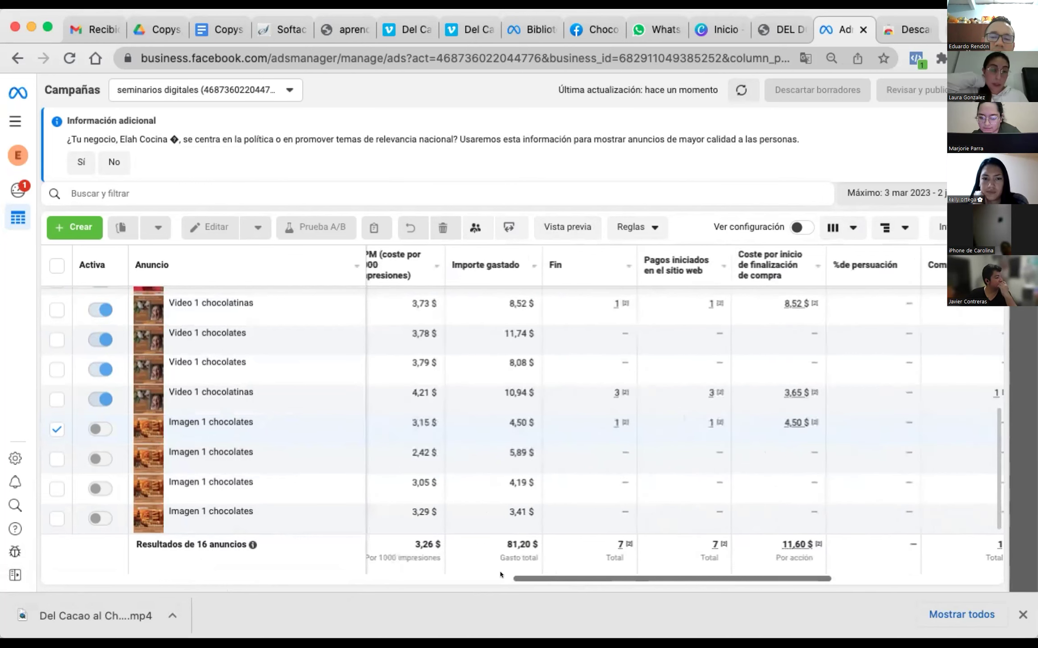
scroll(518, 574, "left", 5)
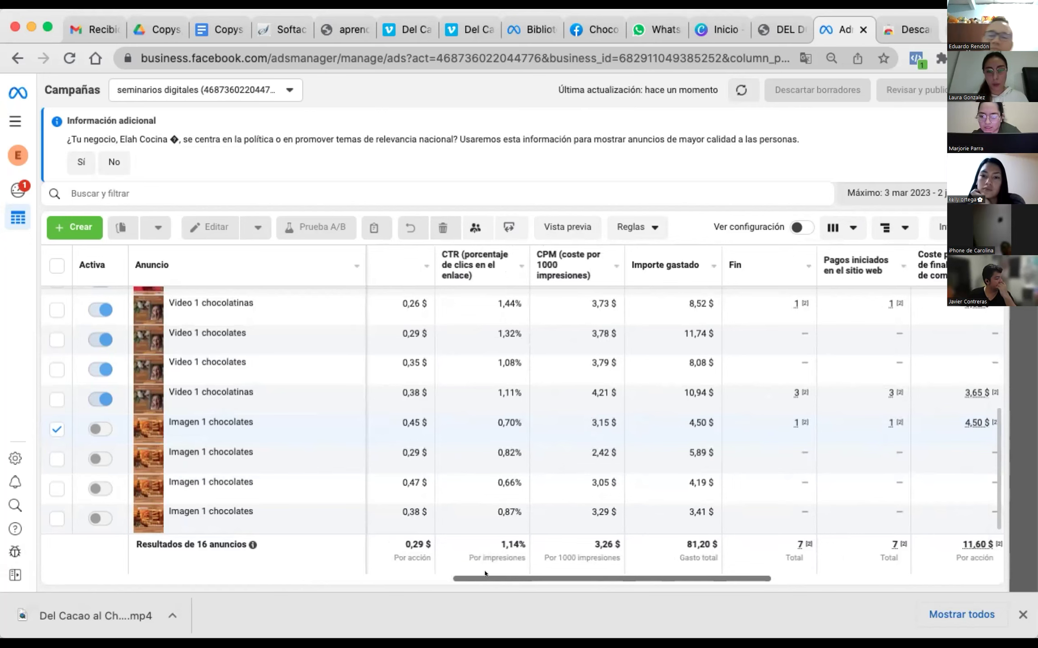
scroll(486, 573, "left", 3)
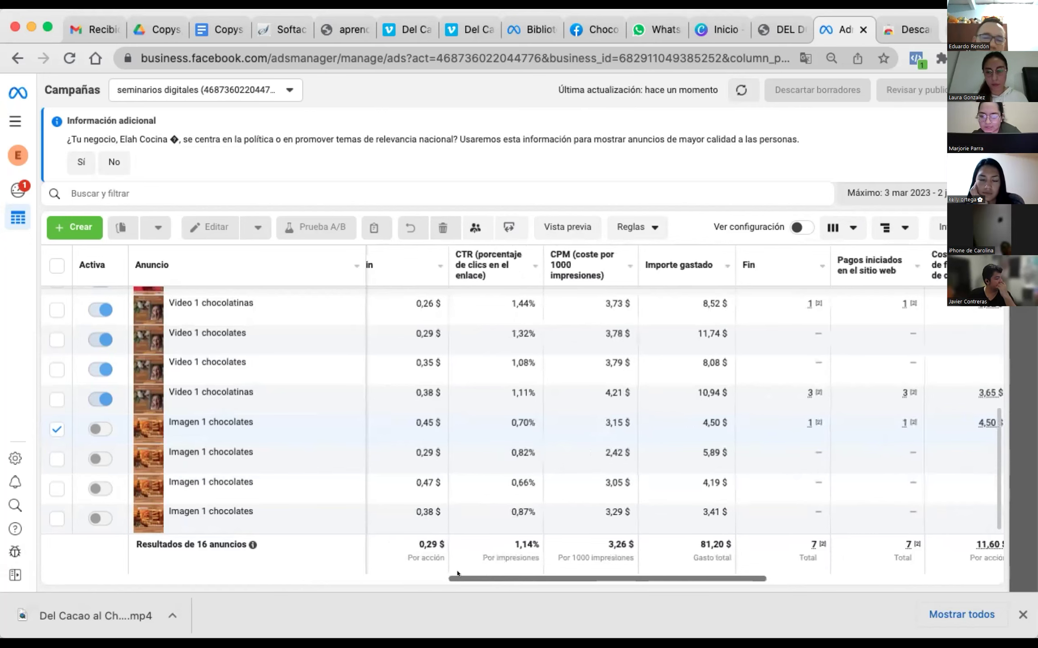
scroll(446, 575, "left", 2)
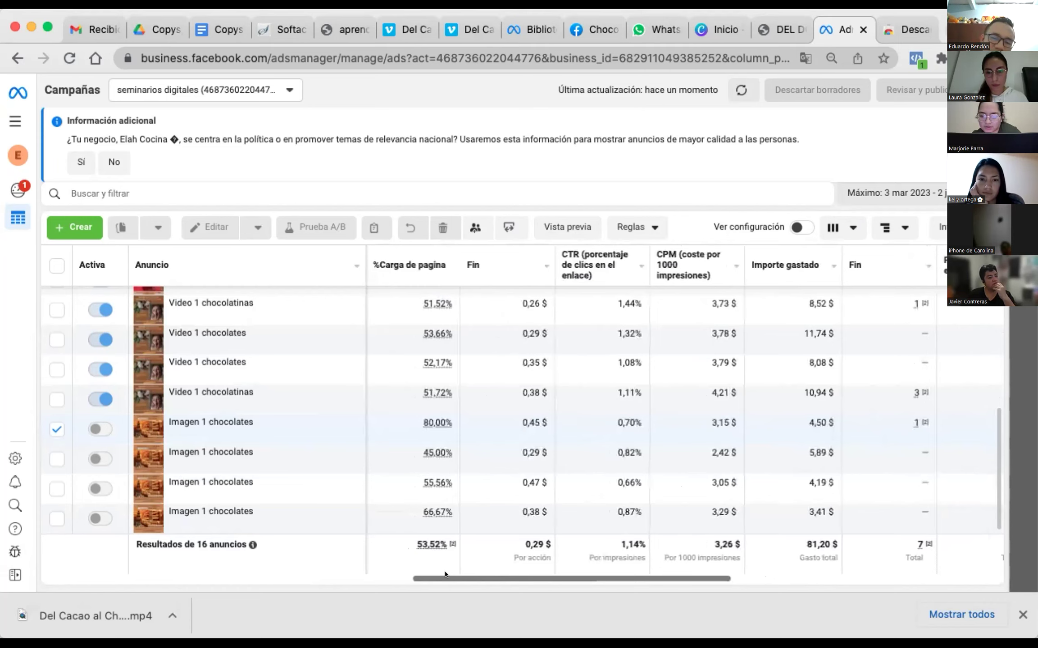
left_click_drag(444, 574, 391, 573)
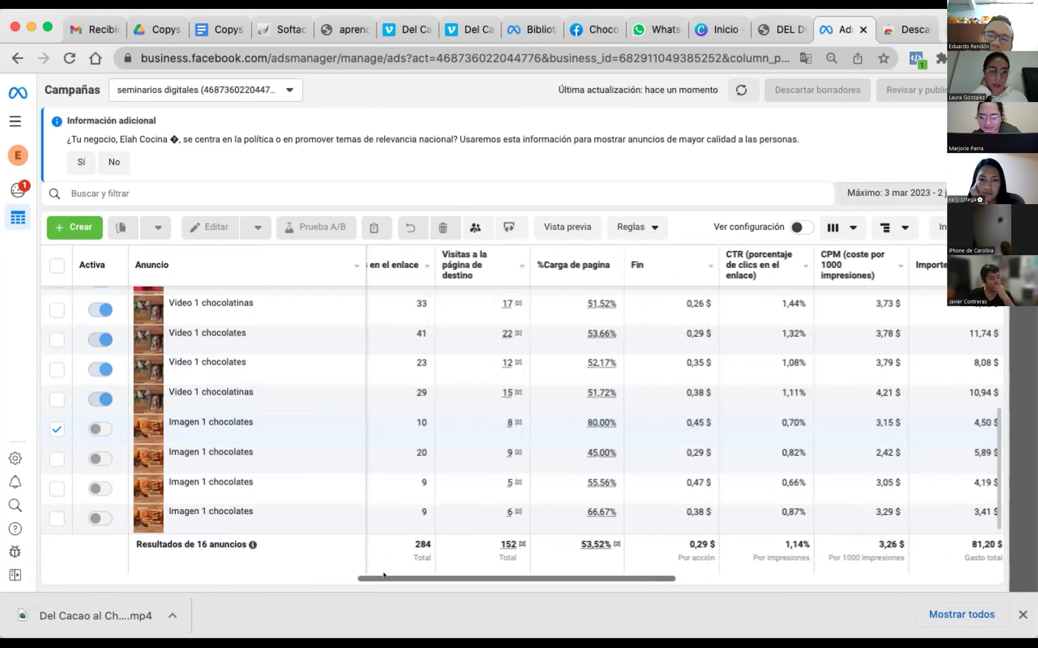
left_click_drag(409, 576, 340, 571)
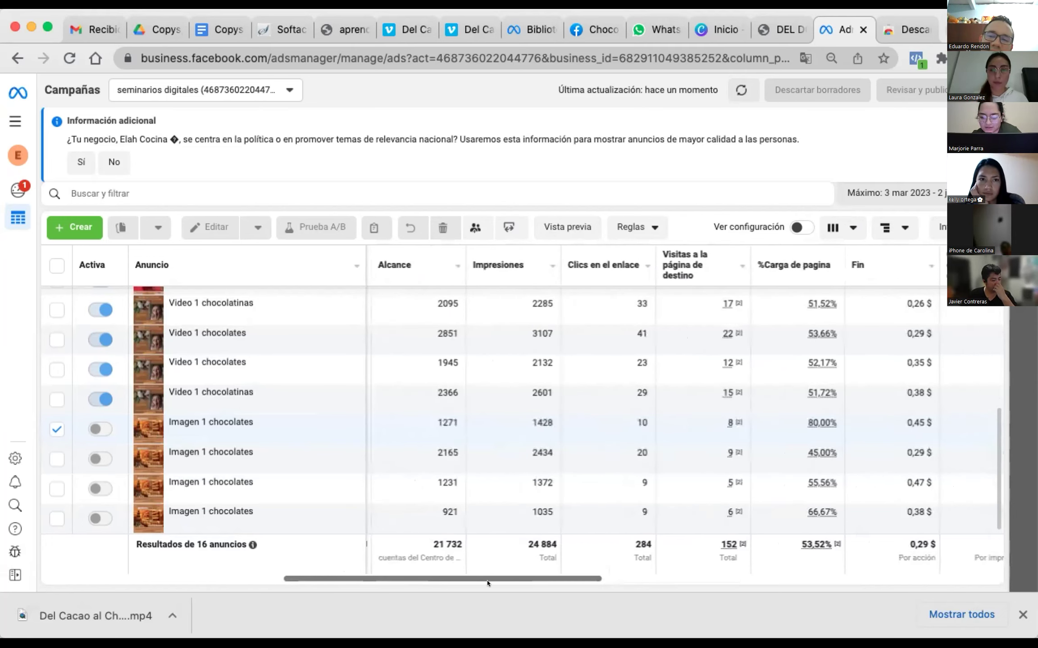
scroll(487, 583, "right", 10)
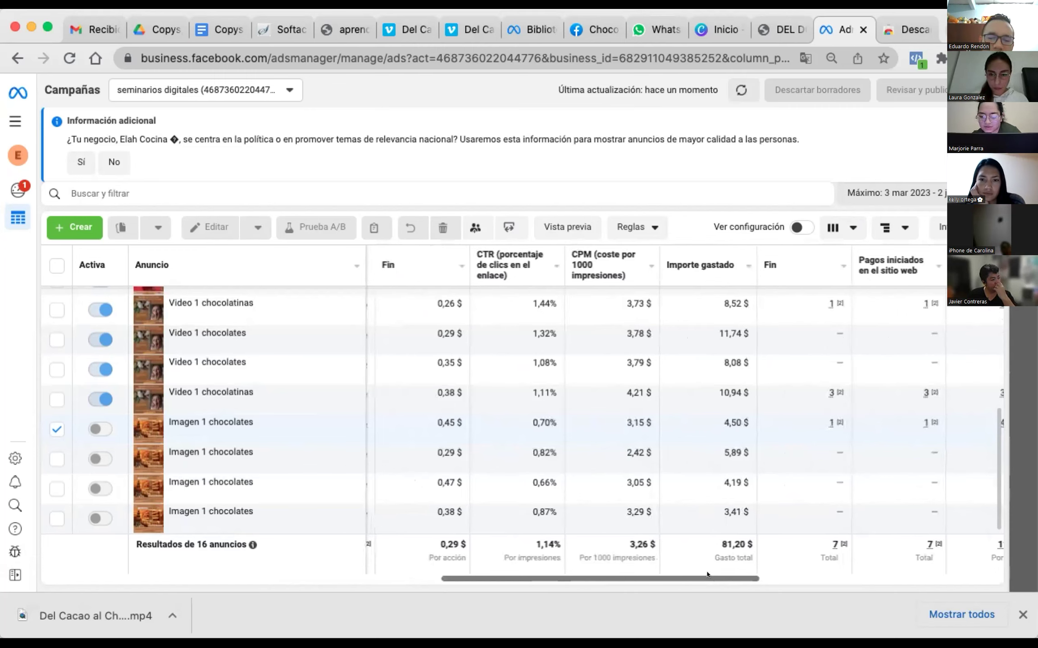
scroll(730, 575, "right", 5)
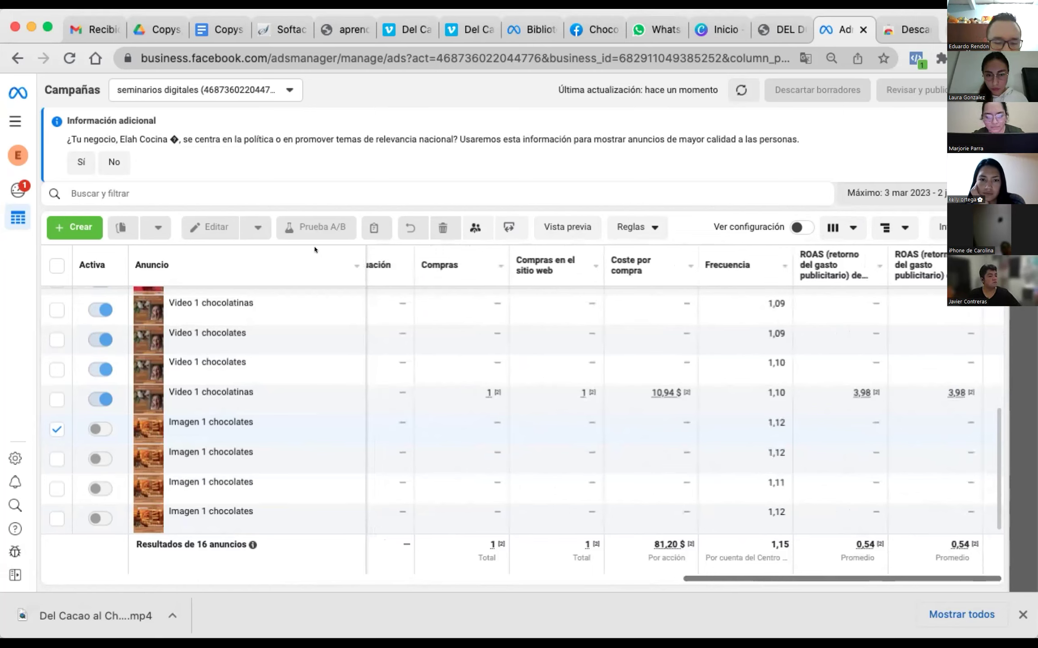
Step: Sort the ads table by ad name in descending order
left_click(359, 251)
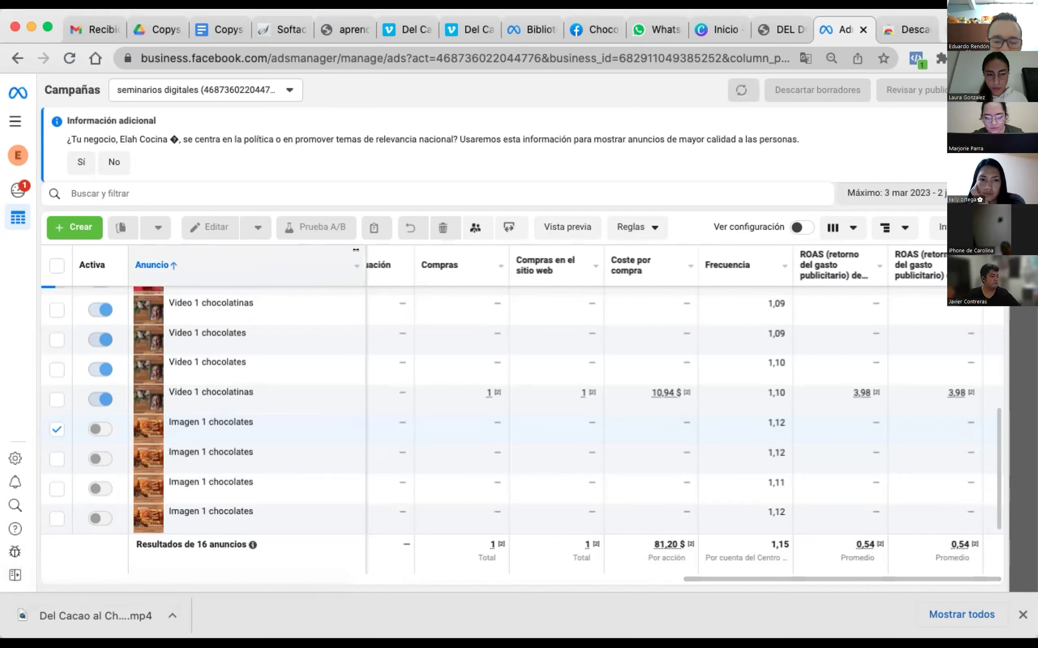
left_click_drag(303, 248, 174, 266)
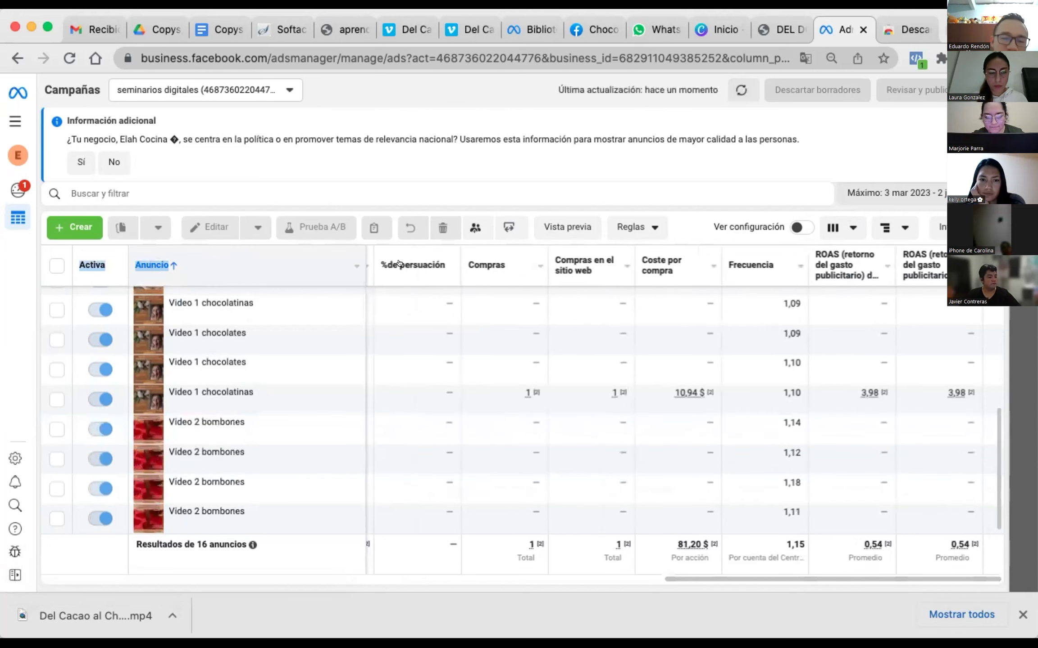
left_click(358, 252)
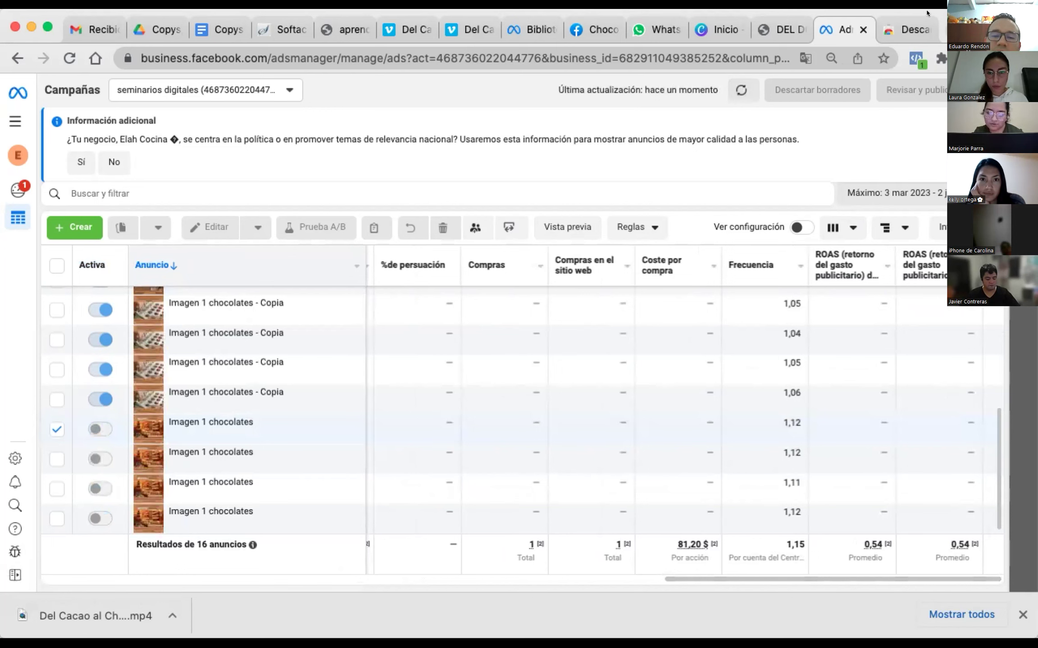
Step: Reduce the browser's page zoom to 75%
left_click(966, 58)
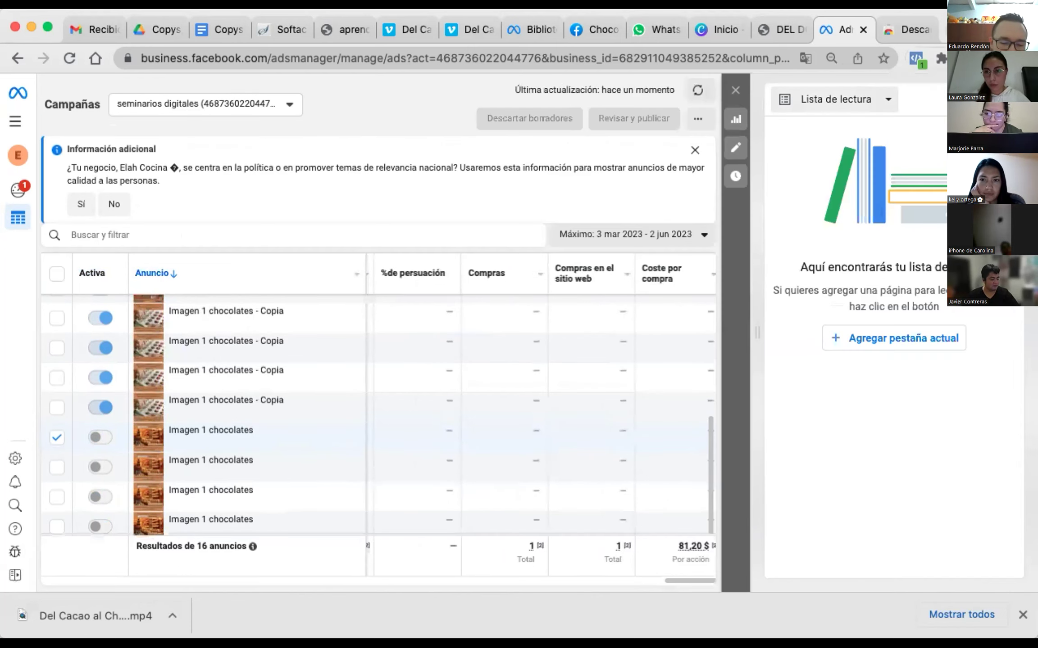
left_click(1023, 58)
left_click(910, 226)
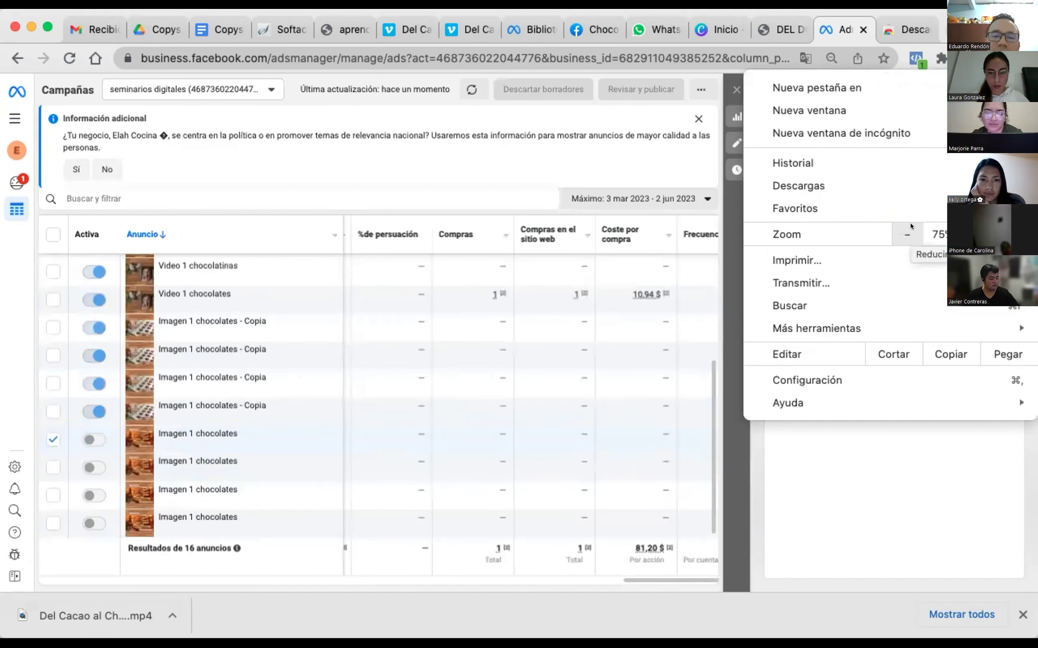
key("Escape")
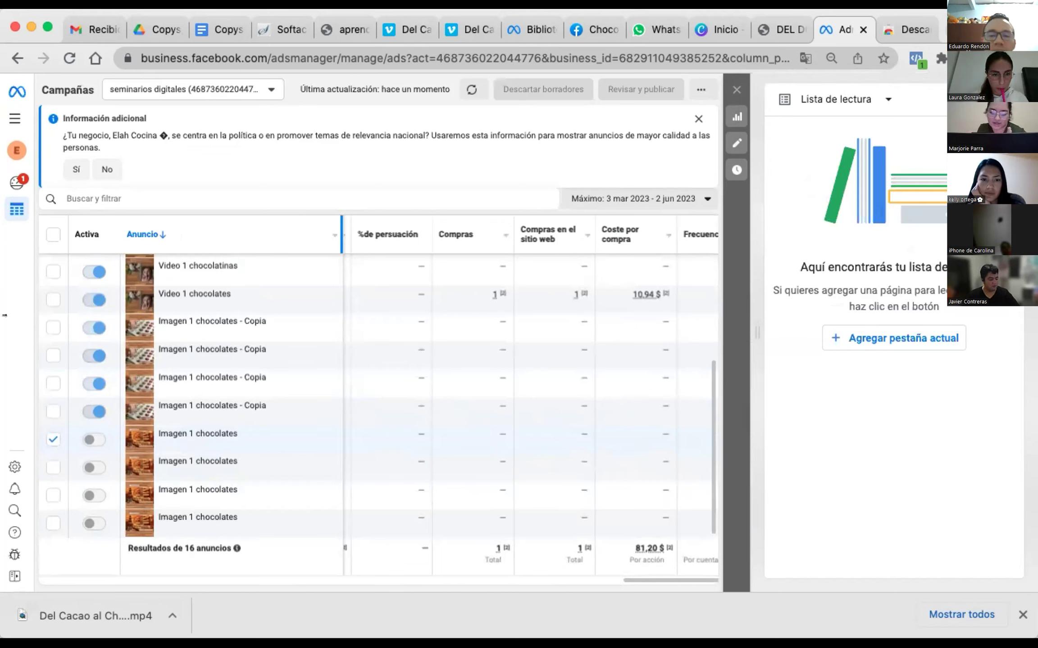
Step: Narrow the Anuncio column and dismiss the browser's downloads bar to make room for the metrics
left_click_drag(333, 226, 242, 233)
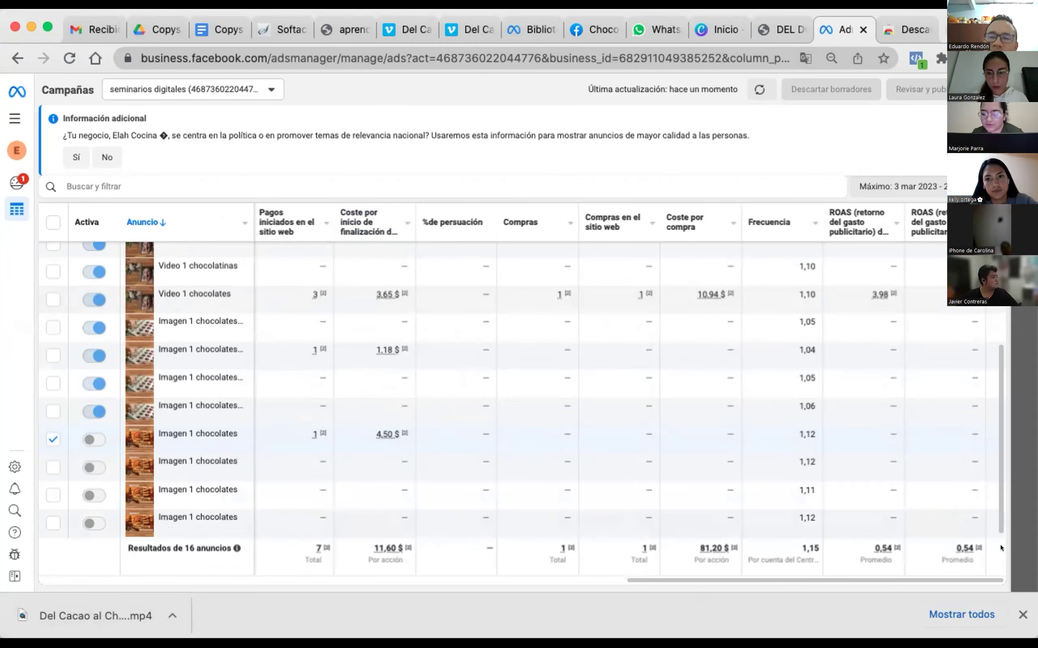
left_click(1020, 615)
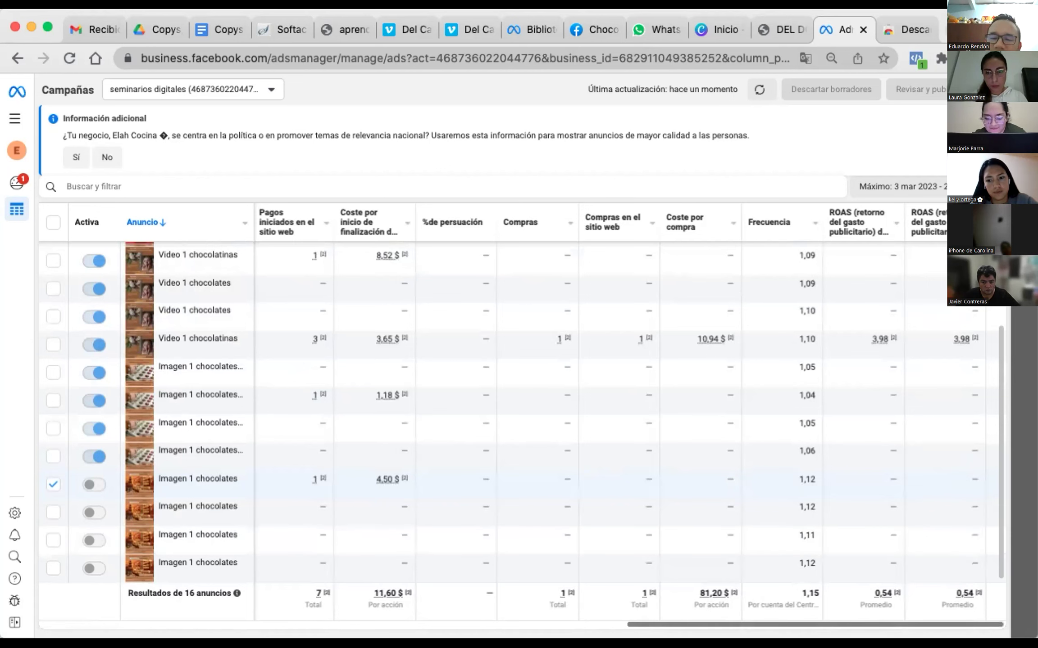
Step: Compare the video and image ads' metrics from results and reach through to purchases and ROAS, and dismiss the web campaigns notice
scroll(629, 625, "left", 5)
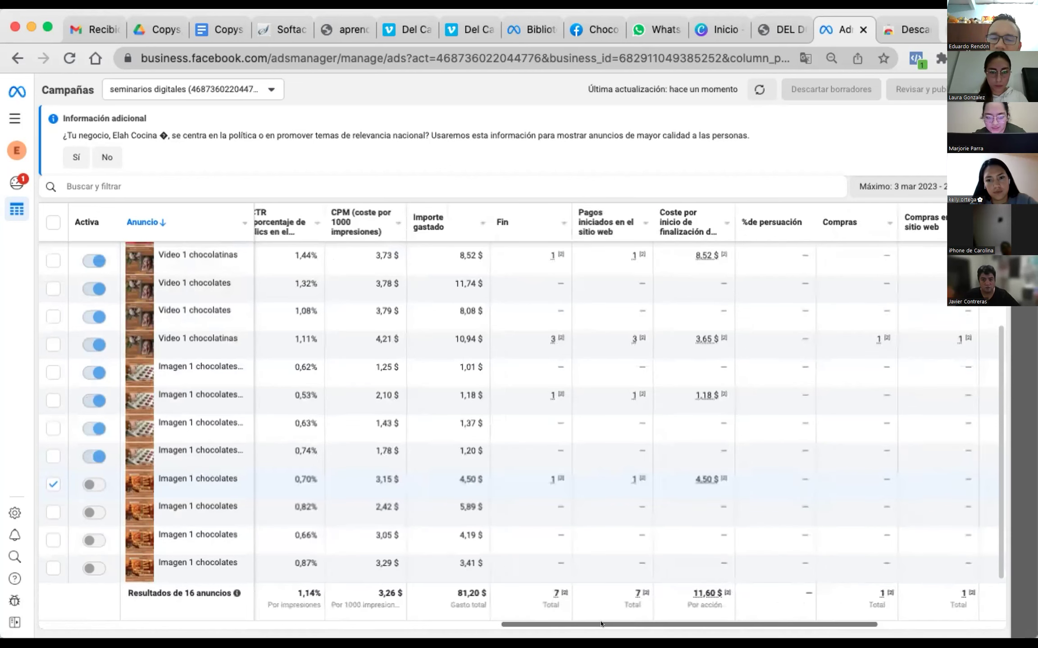
left_click_drag(601, 624, 537, 627)
scroll(525, 624, "left", 5)
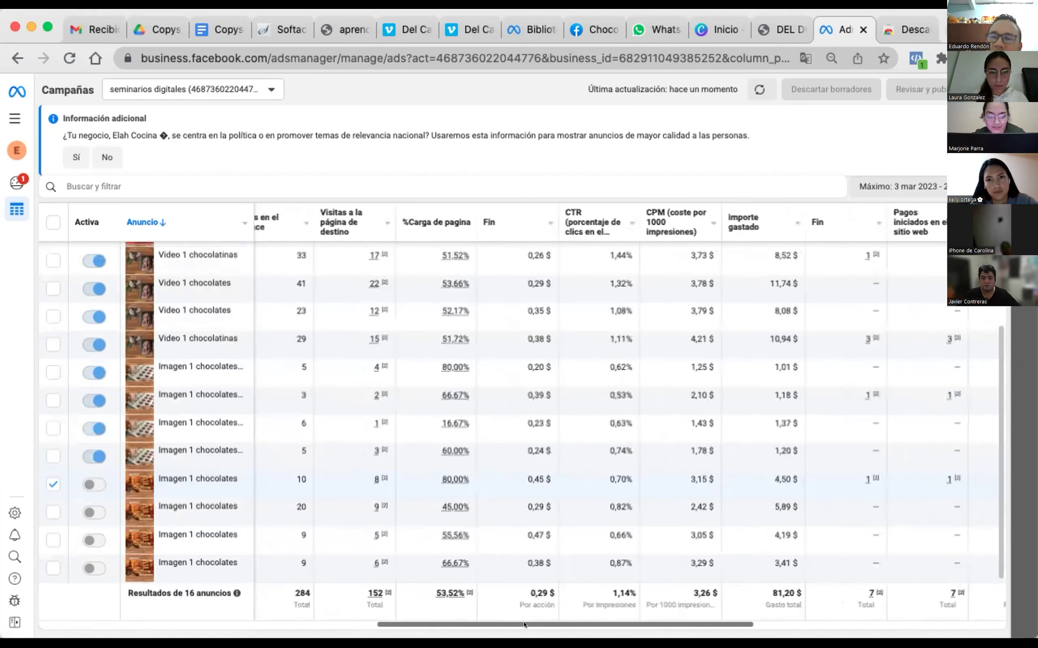
scroll(497, 625, "left", 5)
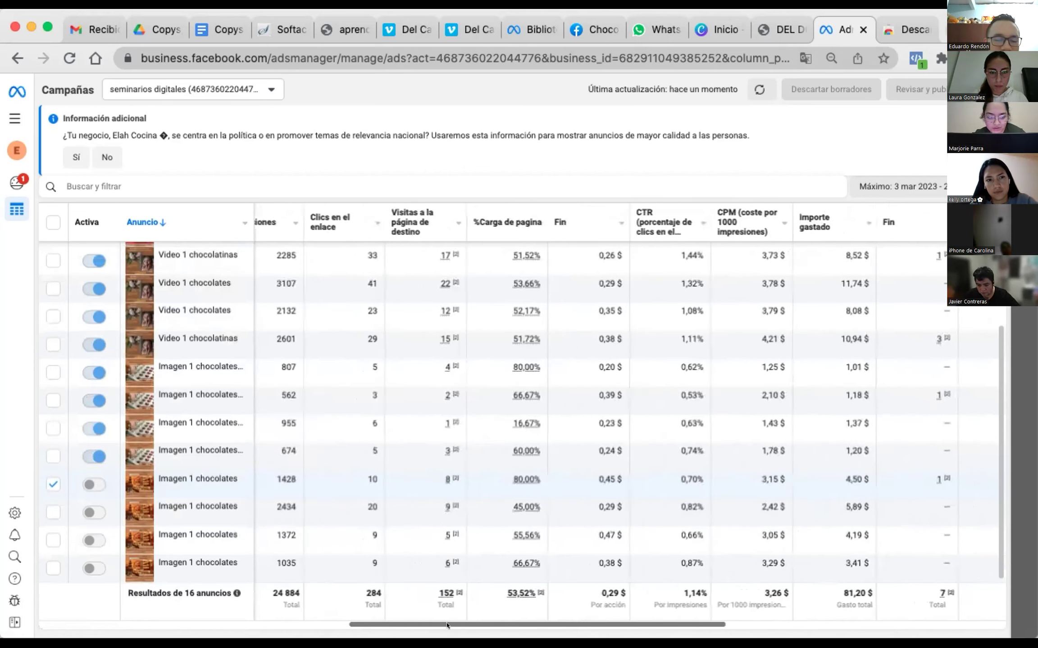
scroll(383, 614, "left", 5)
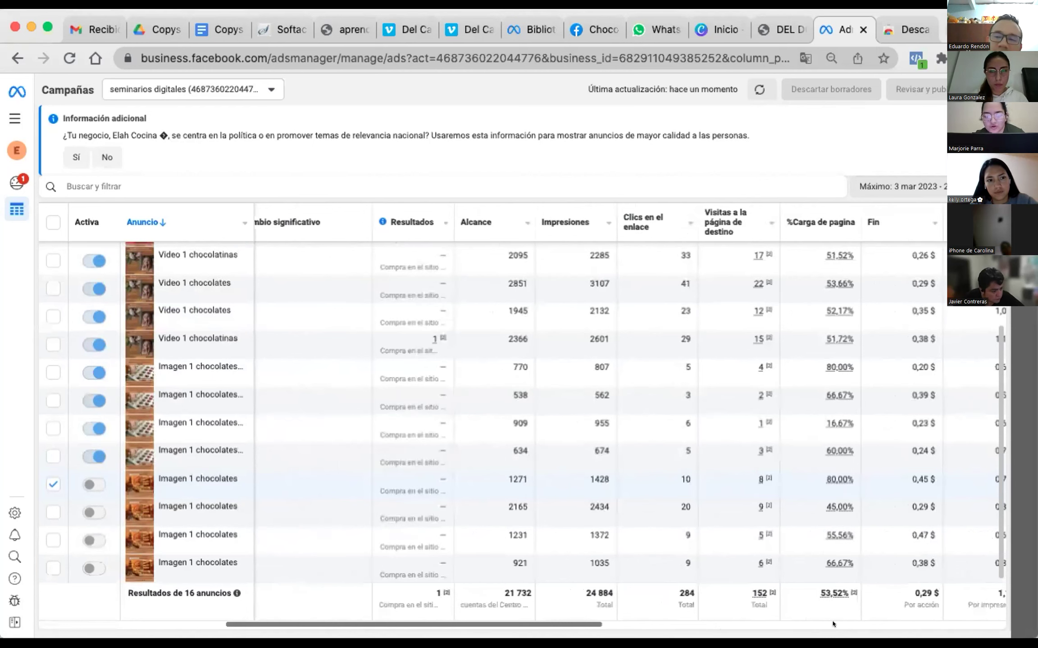
scroll(550, 617, "right", 10)
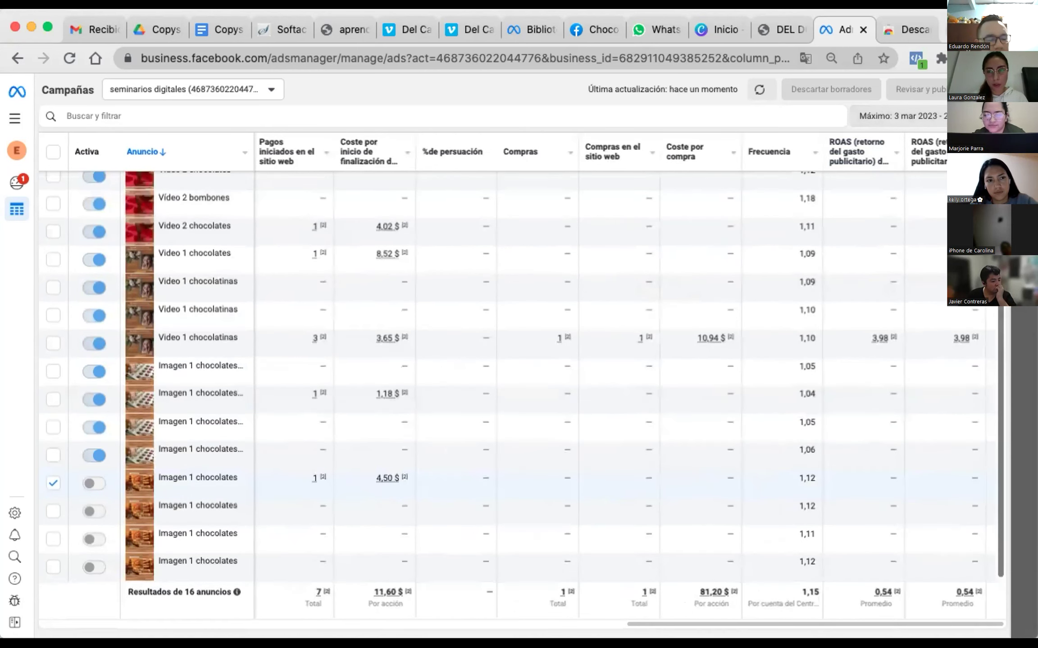
scroll(879, 148, "up", 1)
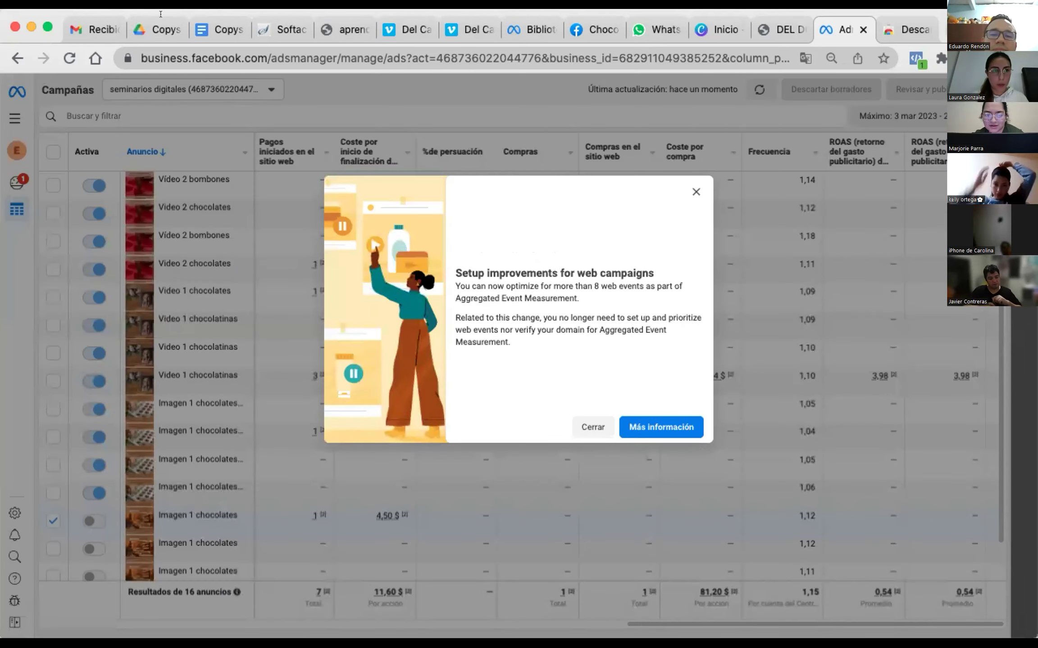
left_click(692, 194)
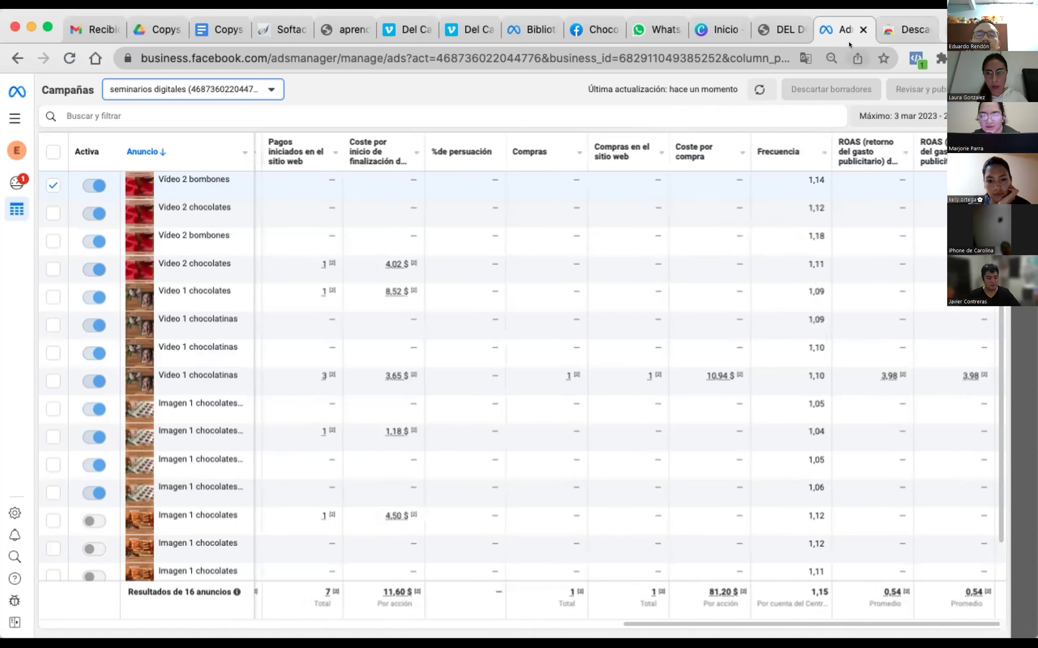
left_click(857, 58)
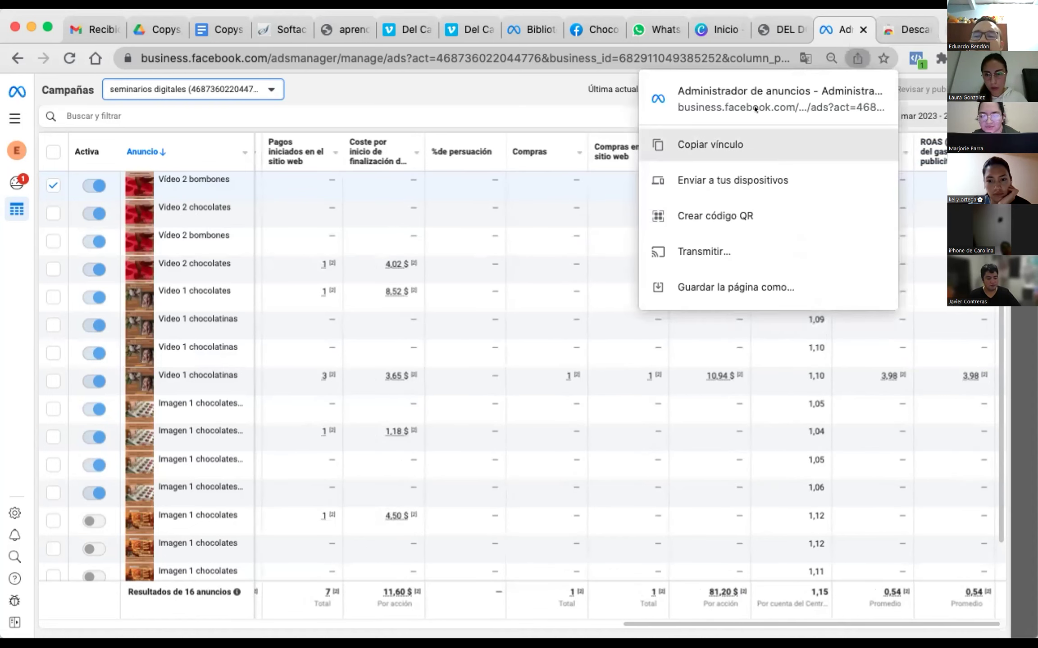
key("Escape")
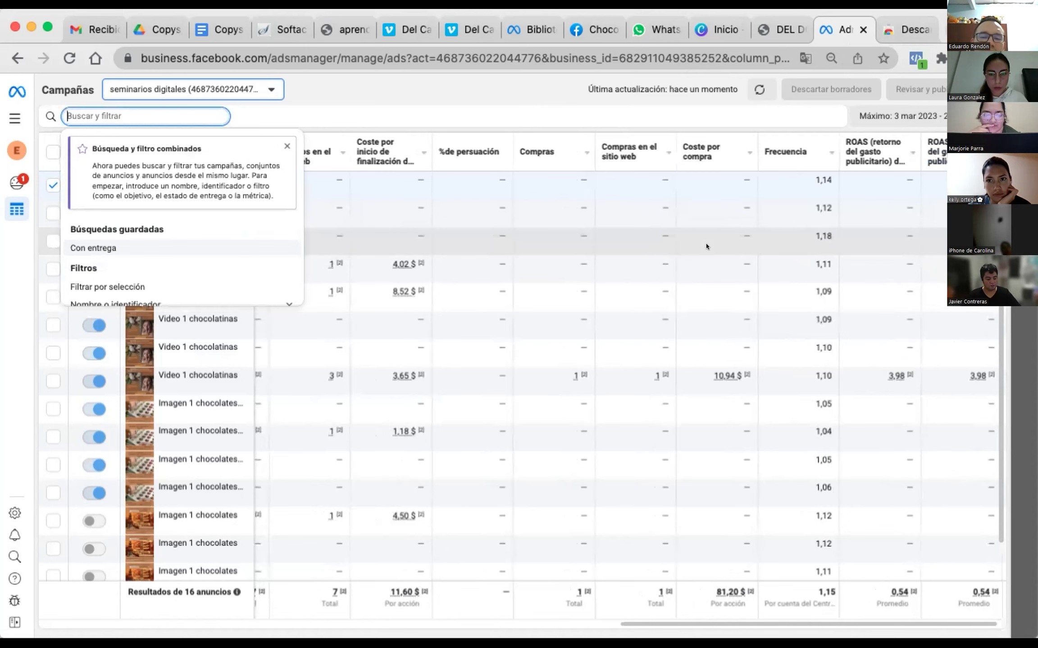
left_click(575, 290)
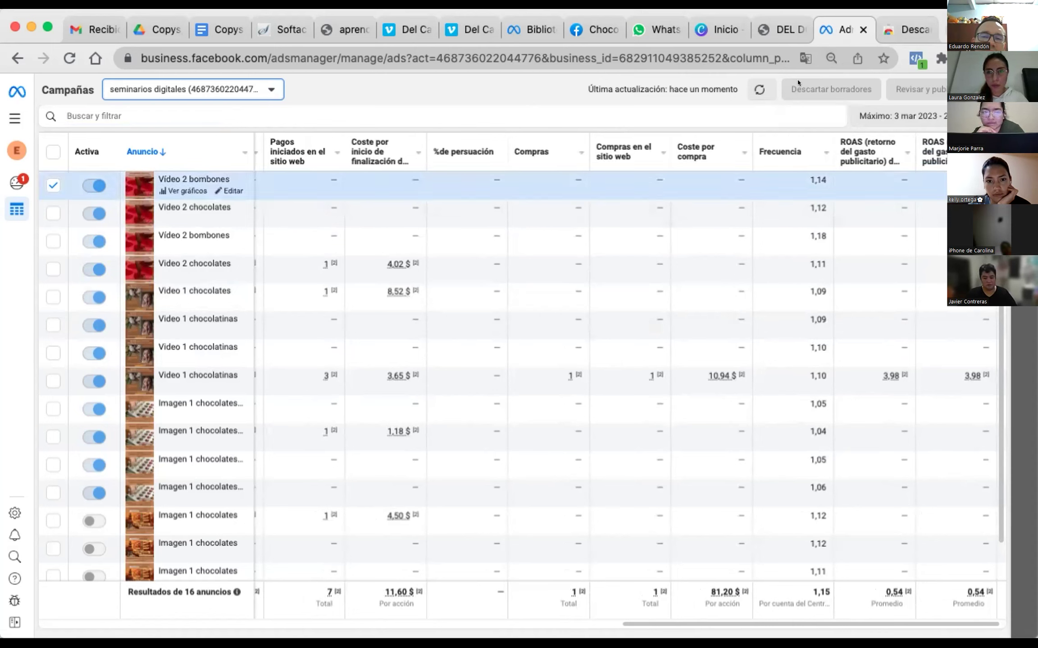
Step: Open Meta Business Suite in a new browser tab and launch Ads Manager from its full list of tools
key("super+t")
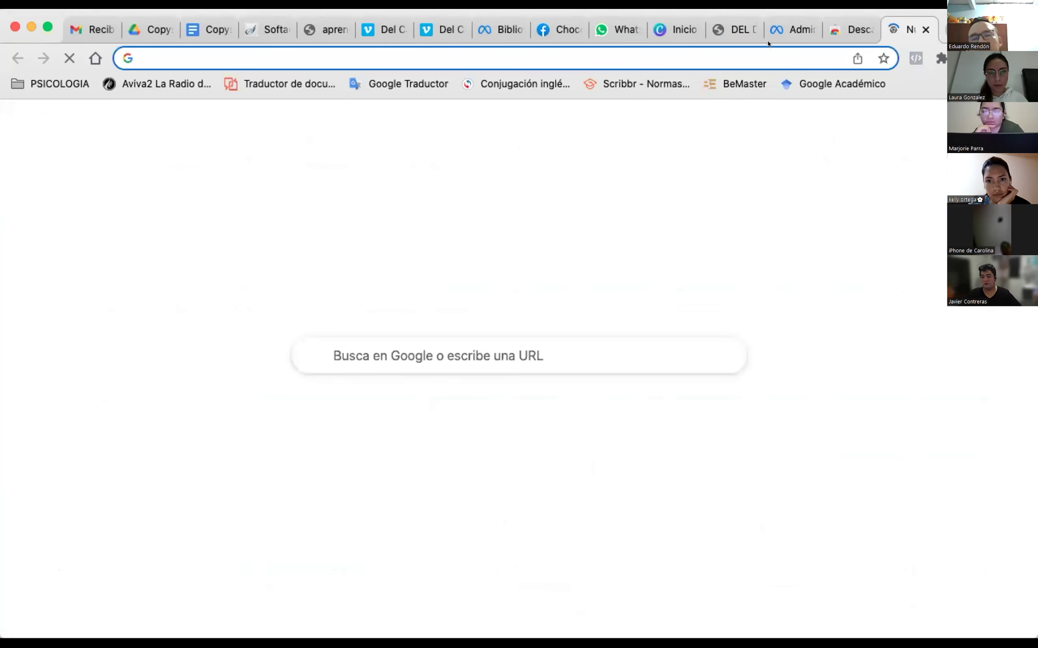
type("b")
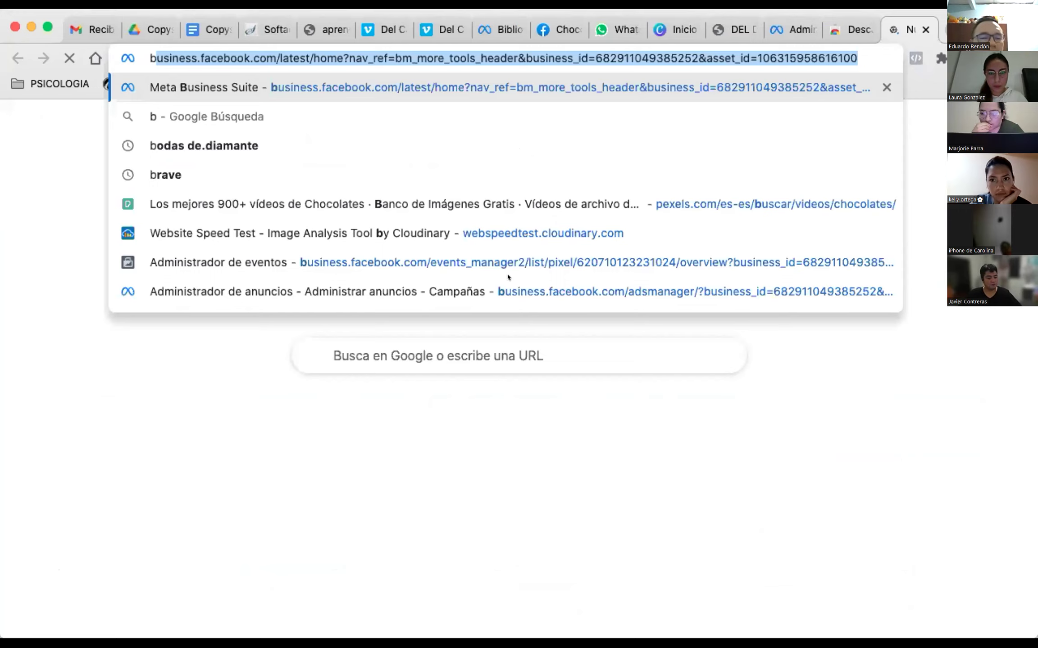
key("Return")
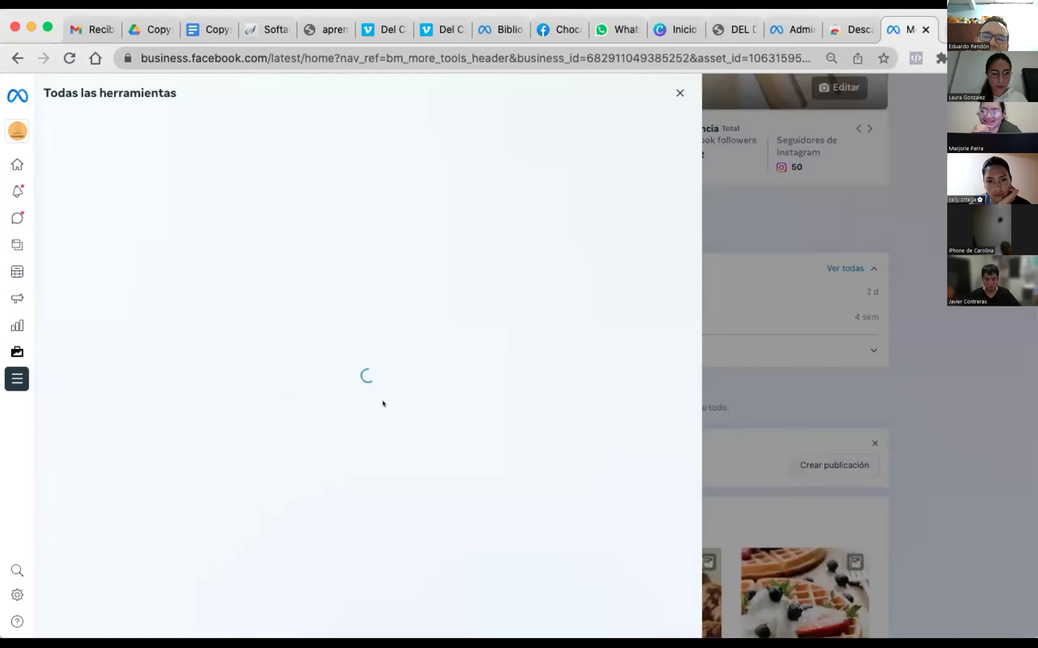
left_click(291, 443)
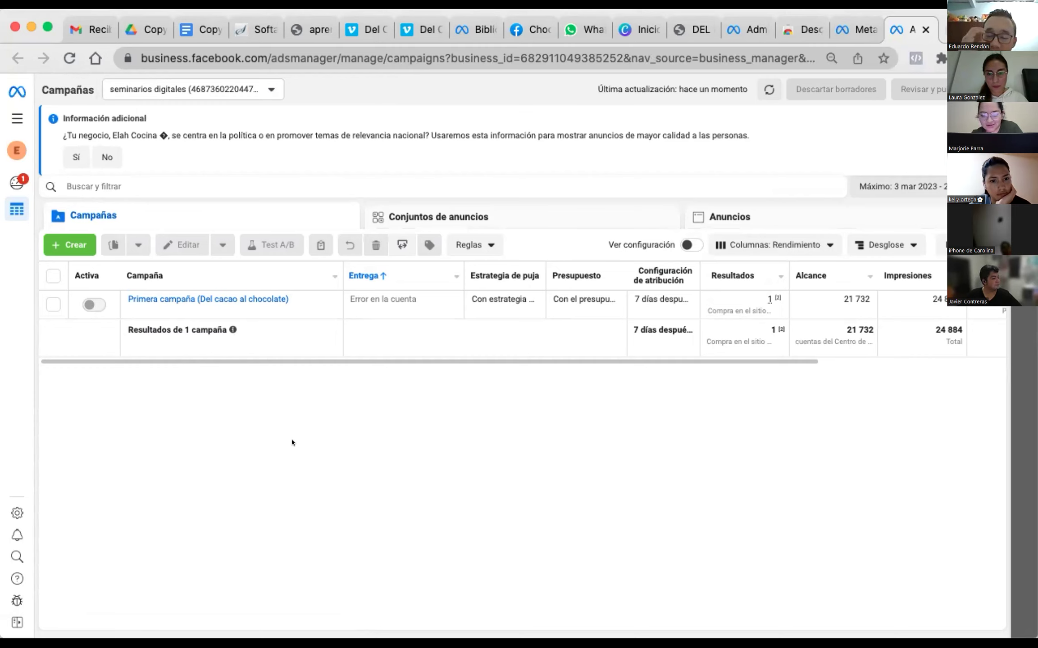
Step: Open the column customization settings for the campaigns table
left_click(809, 240)
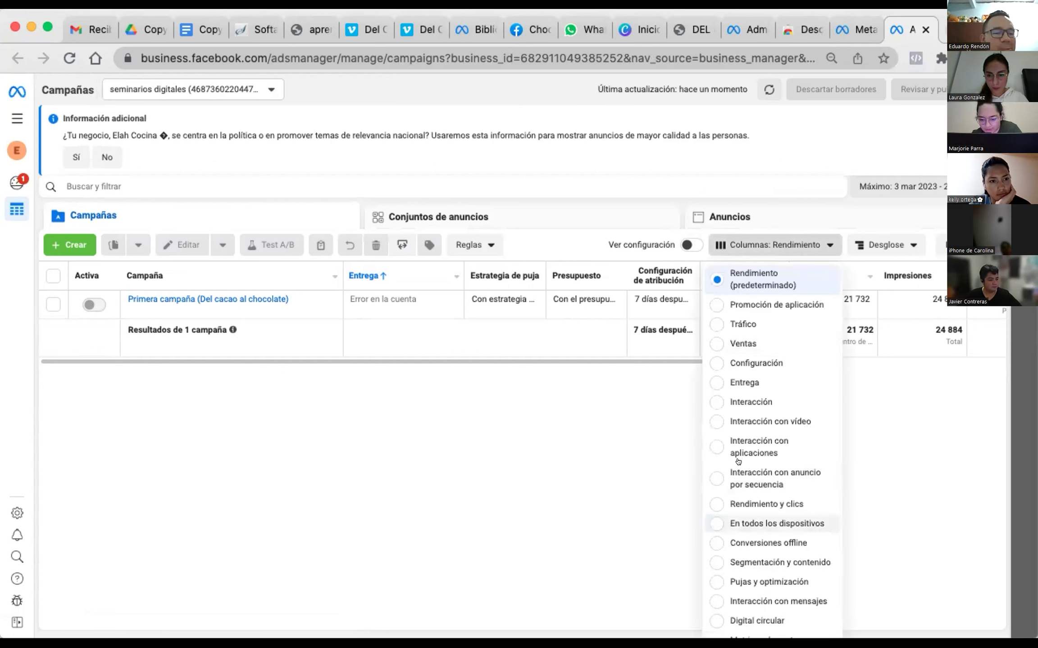
key("Down")
key("Down")
key("Down")
key("Down")
key("Down")
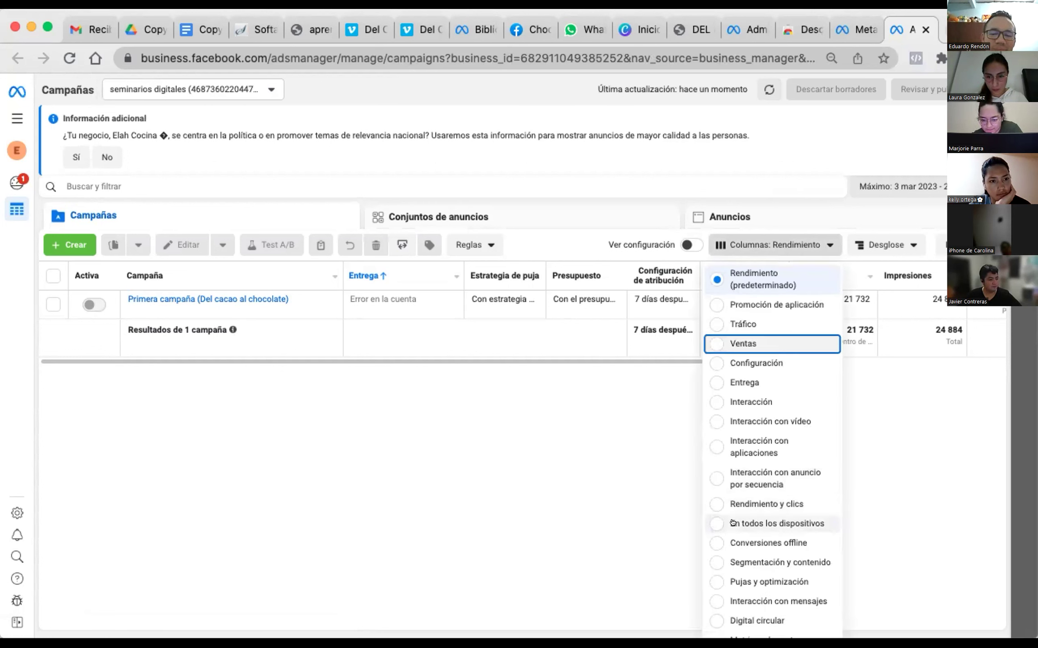
key("Down")
key("Down")
key("Down")
key("Down")
key("Down")
key("Down")
key("Down")
key("Down")
key("Down")
key("Down")
key("Down")
key("Down")
key("Down")
key("Down")
key("Down")
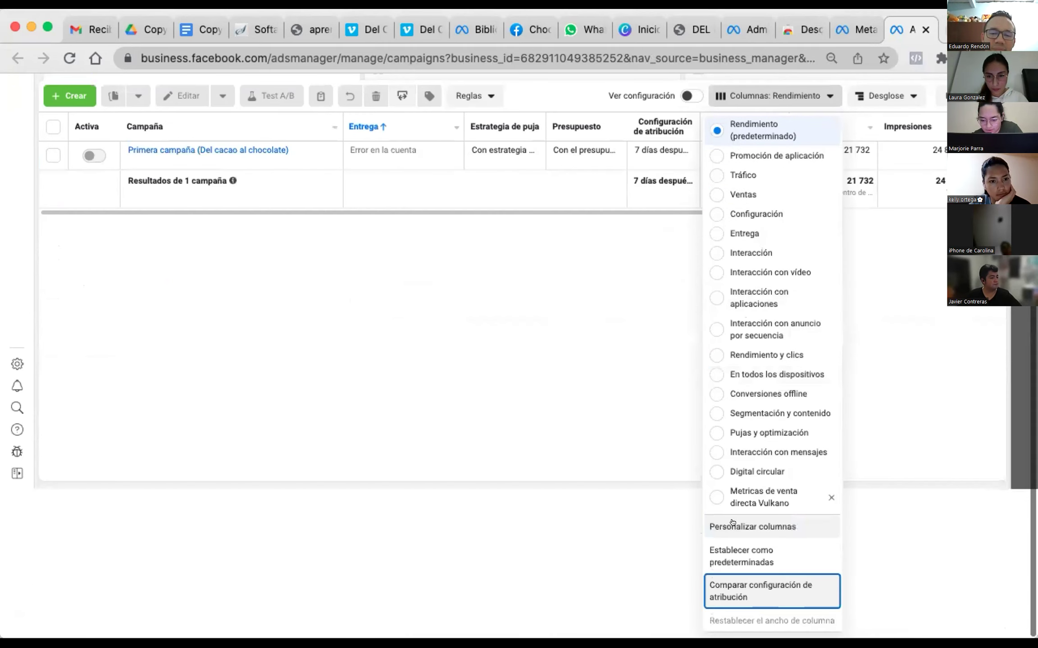
key("Up")
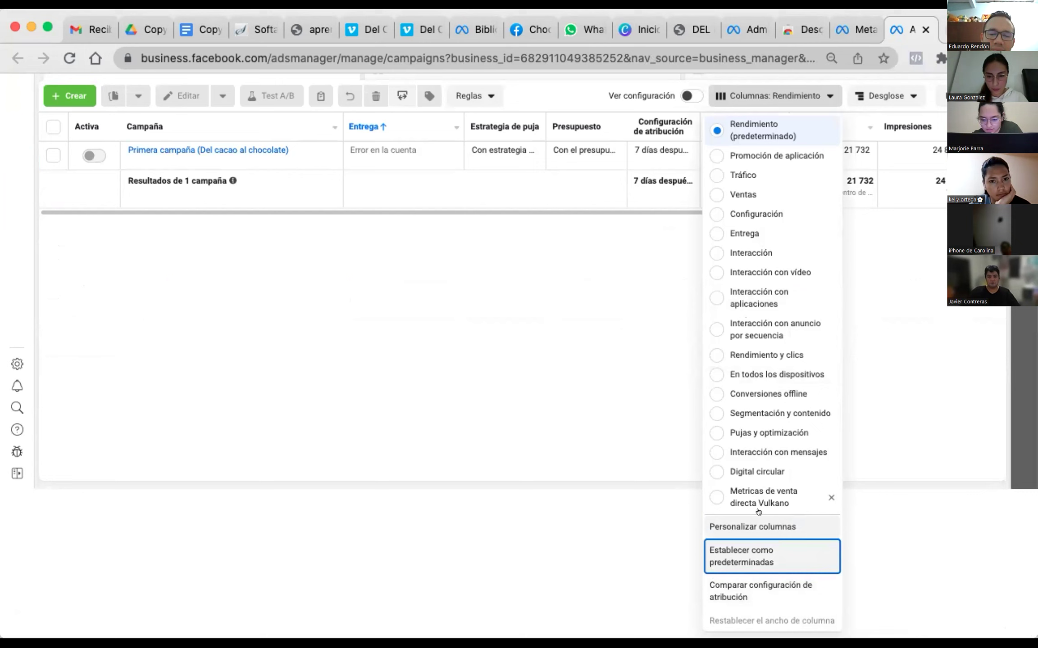
left_click(746, 525)
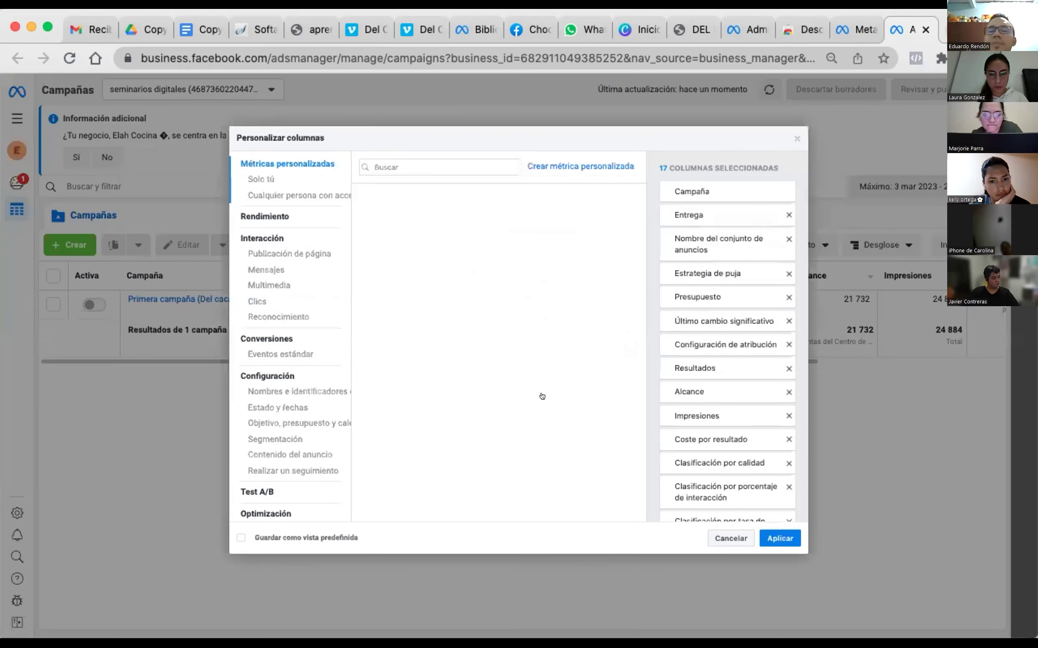
Step: Search the available metrics for cpc and add the CPC (Coste por clic en el enlace) column
left_click(406, 160)
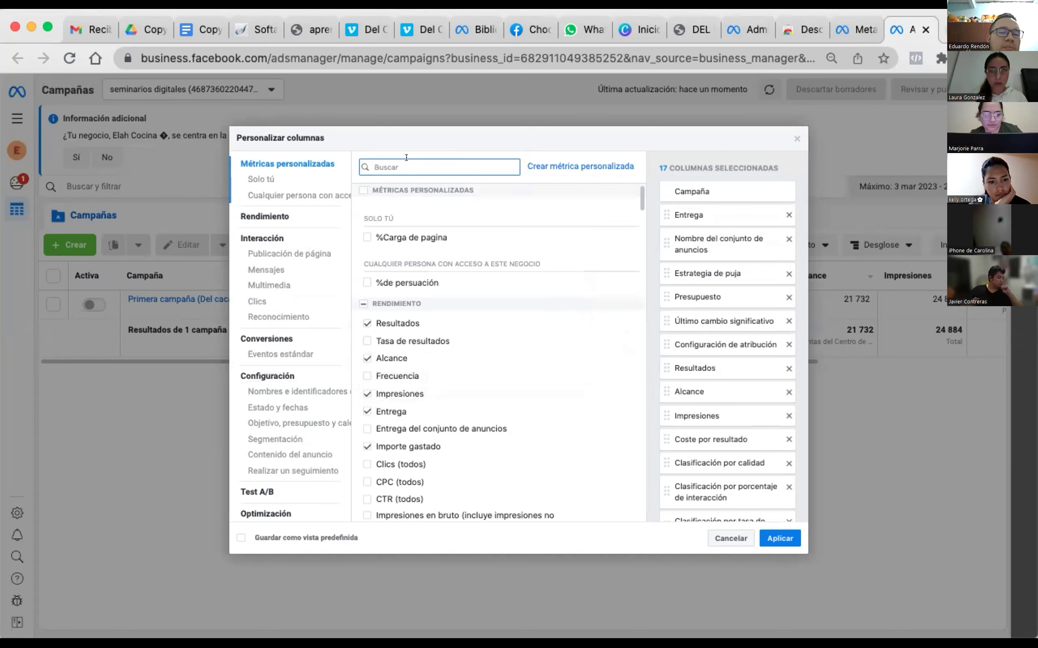
type("cpc")
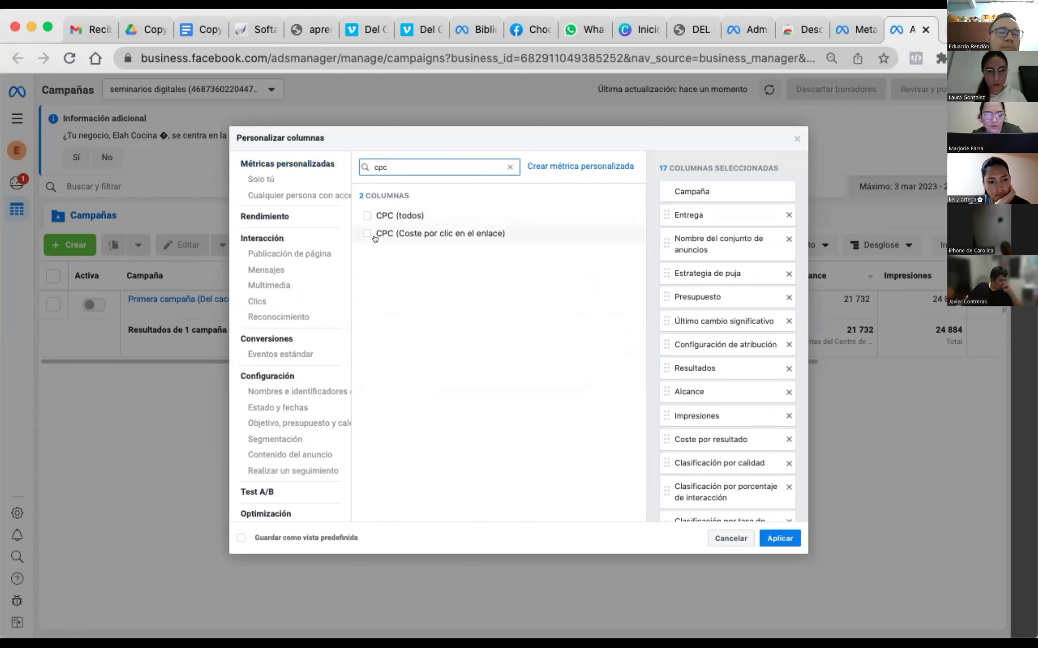
left_click(362, 229)
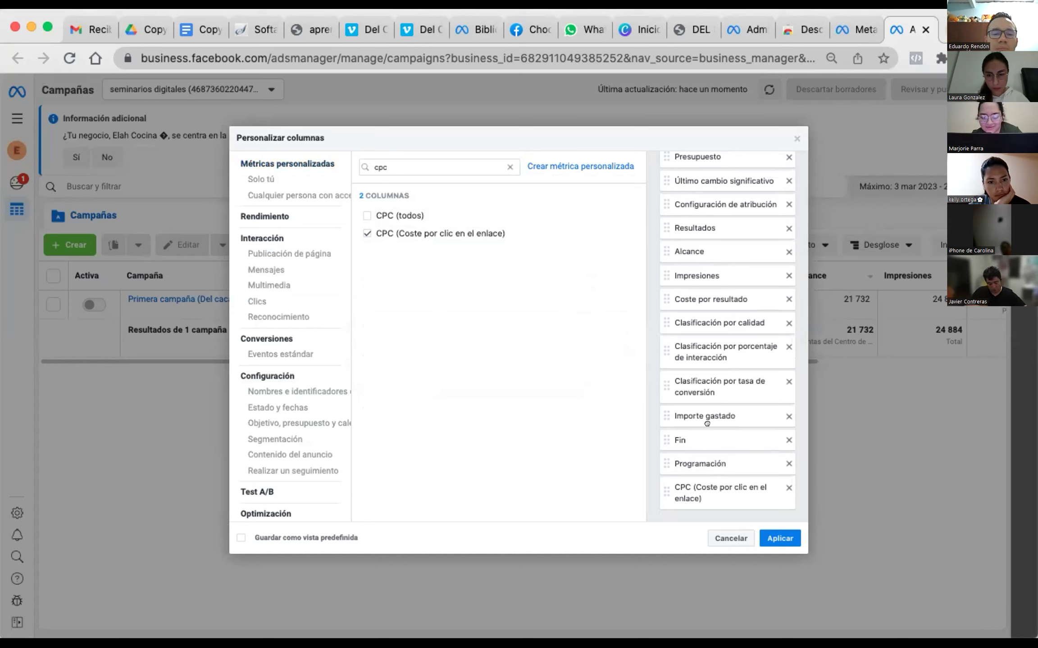
Step: Move the CPC column directly below Último cambio significativo, remove Configuración de atribución, and apply the column selection
mouse_move(670, 490)
left_mouse_down()
mouse_move(667, 359)
mouse_move(657, 484)
left_mouse_up()
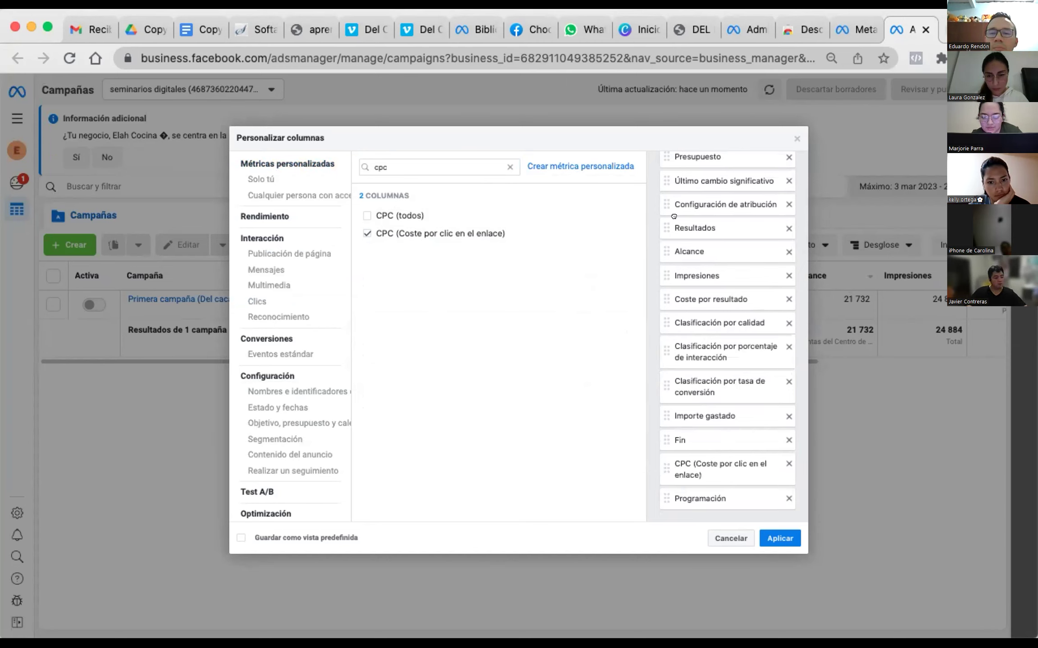
left_click_drag(667, 469, 668, 199)
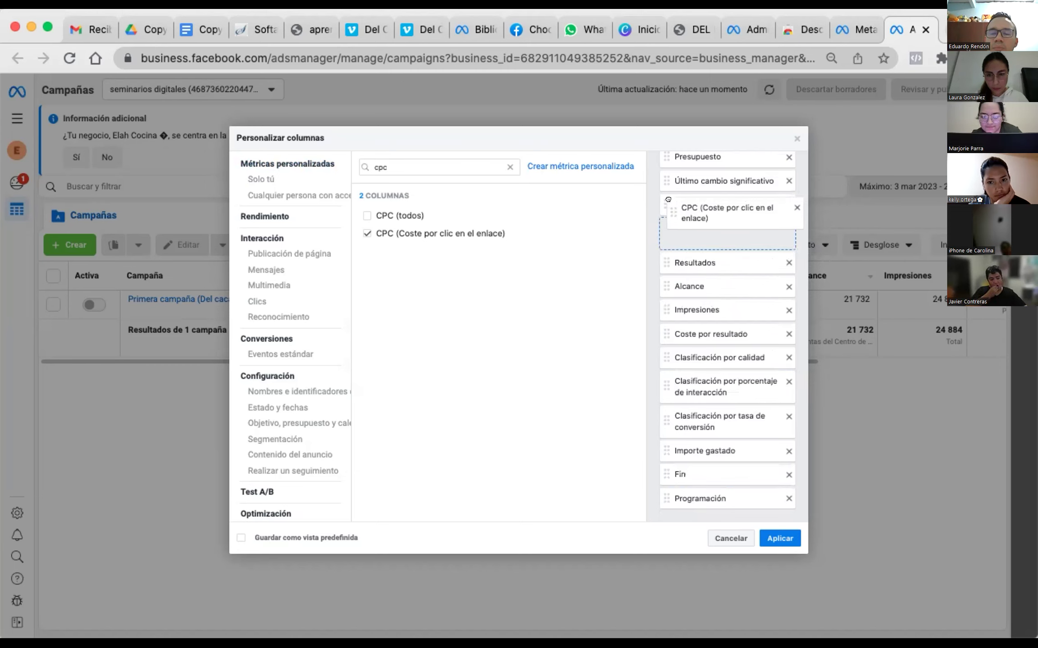
left_click_drag(660, 150, 673, 338)
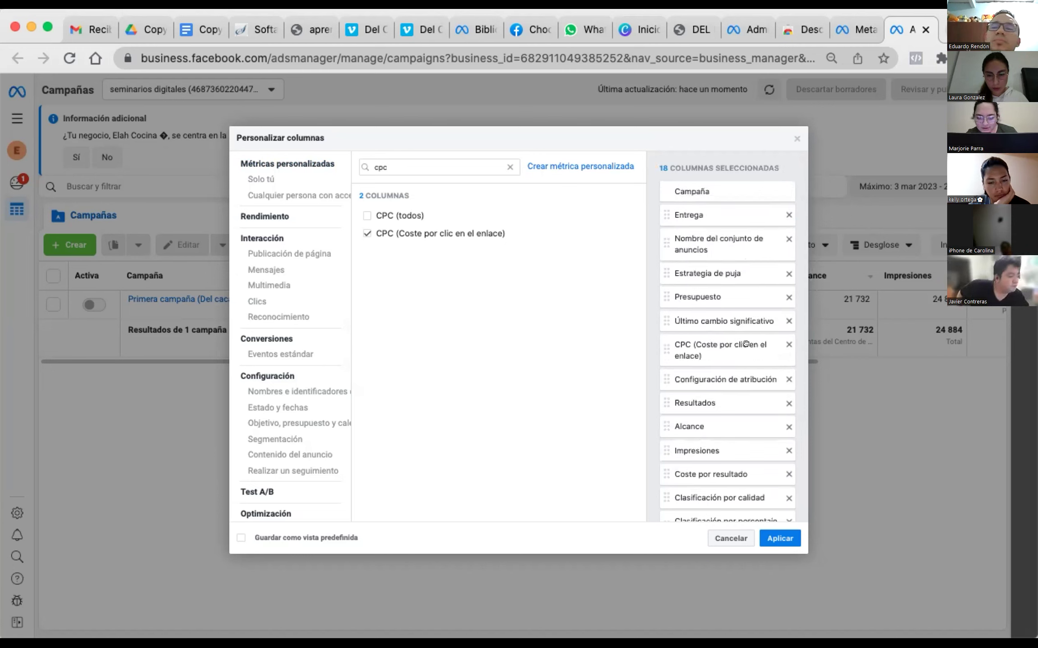
left_click(788, 379)
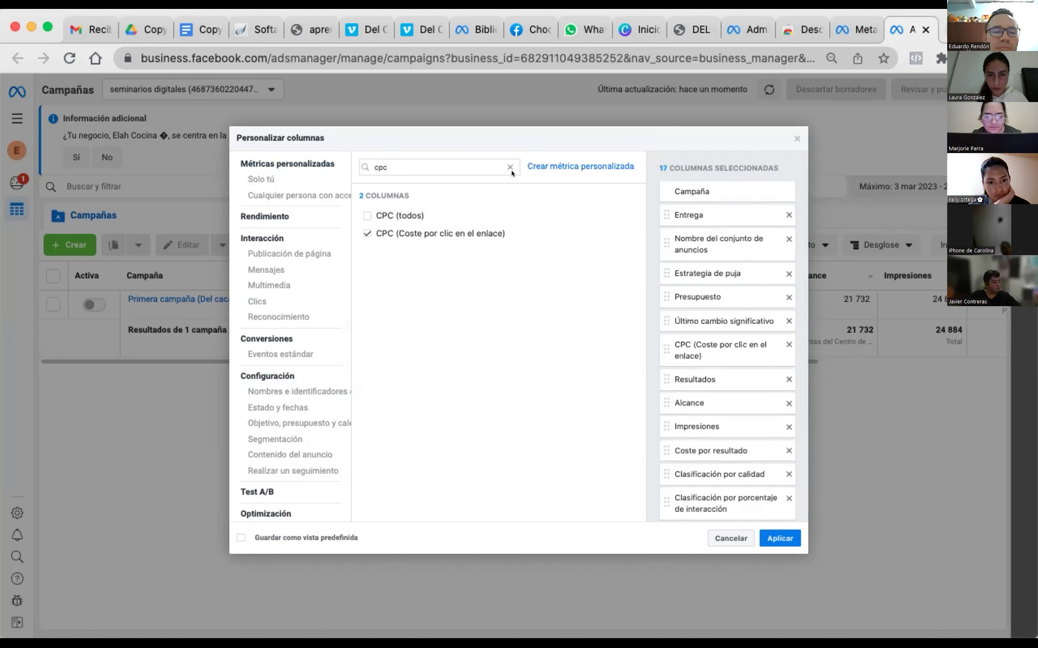
left_click(775, 539)
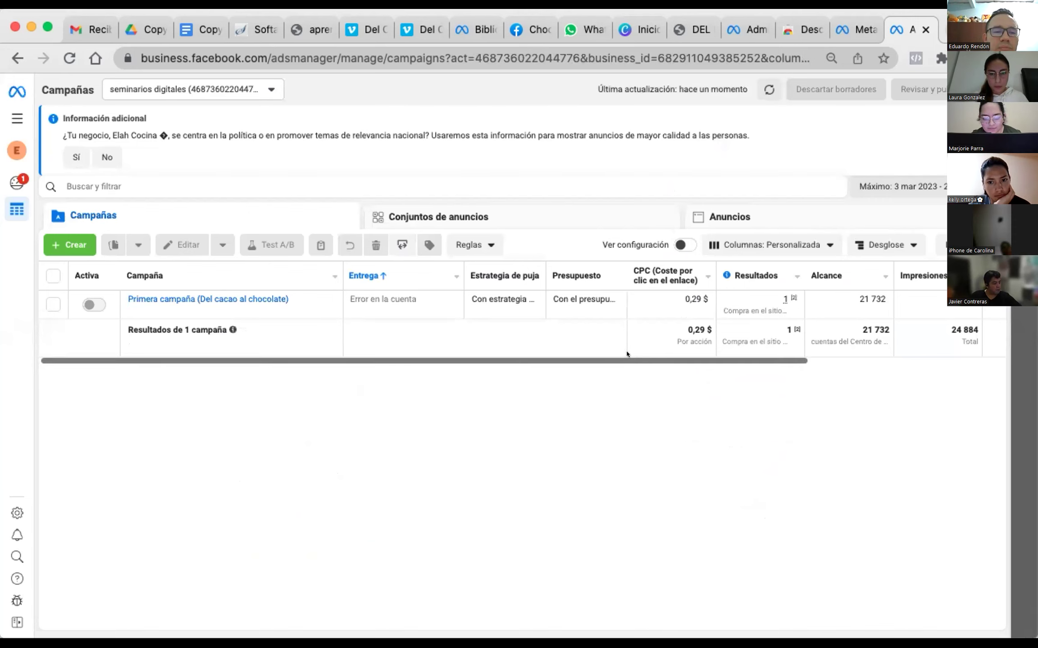
Step: Open the chocolate y Tasty ad set in Primera campaña and examine its ads' CPC, results, reach, cost per result and amount spent
left_click(227, 297)
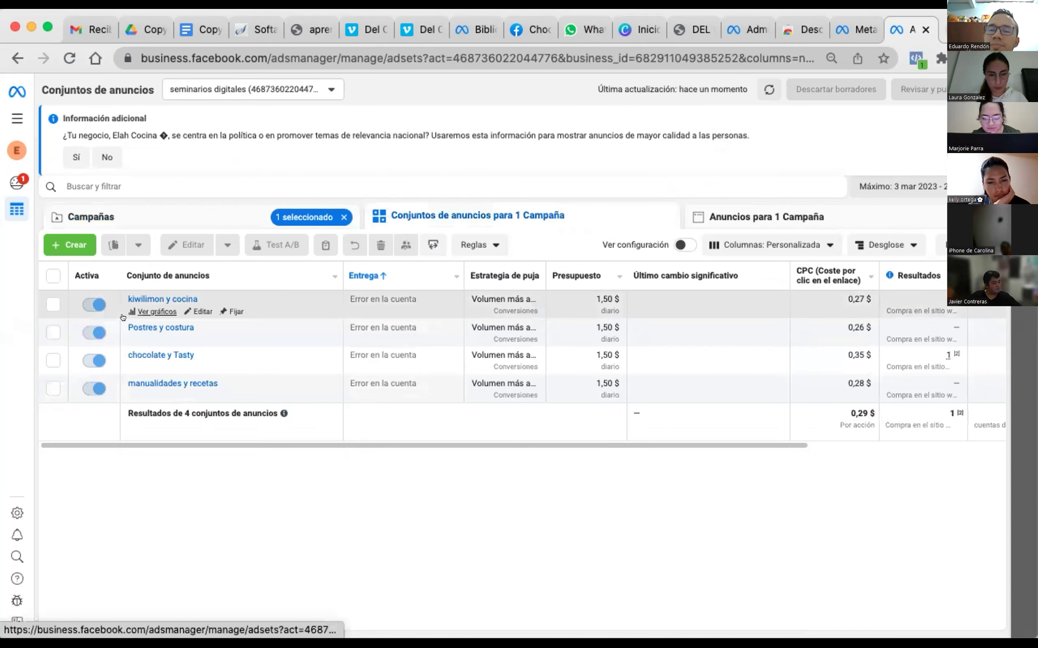
left_click(139, 354)
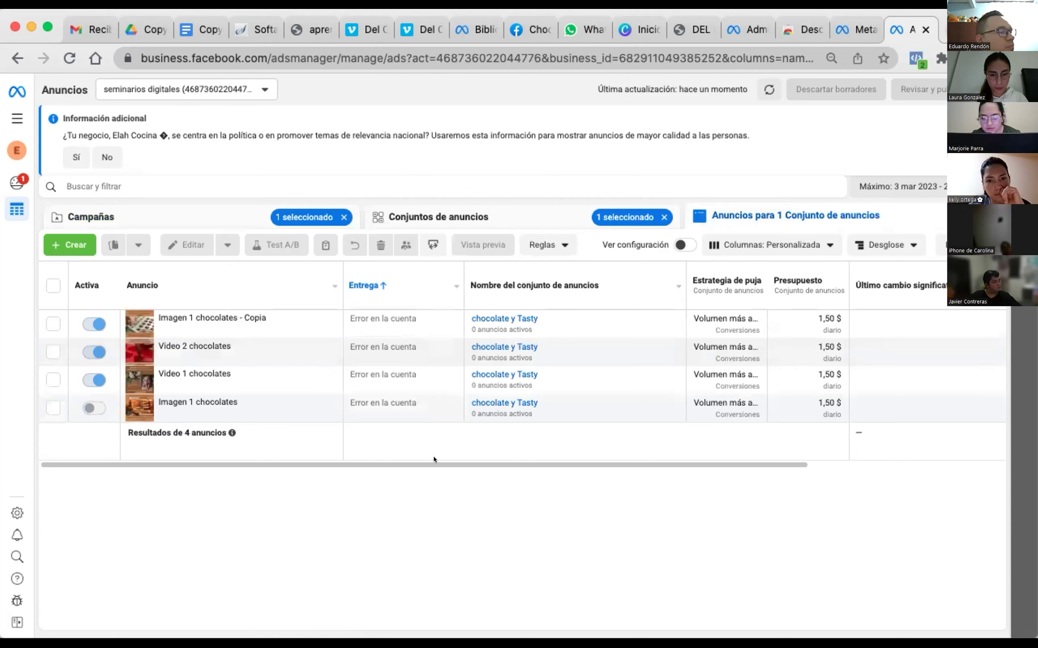
scroll(667, 467, "right", 1)
scroll(665, 469, "right", 10)
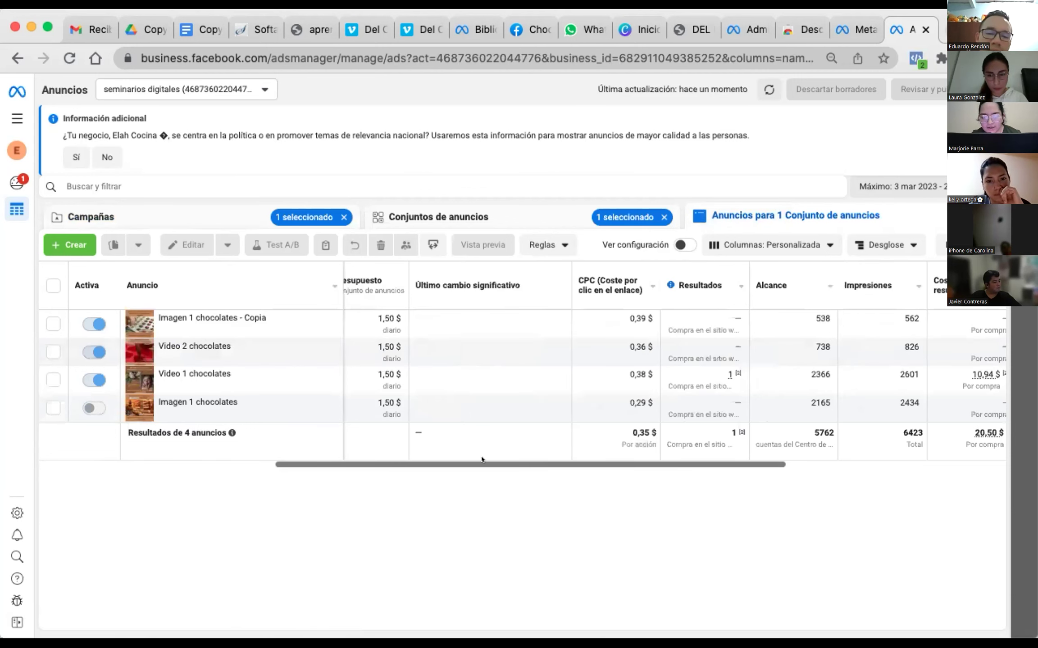
scroll(775, 475, "right", 10)
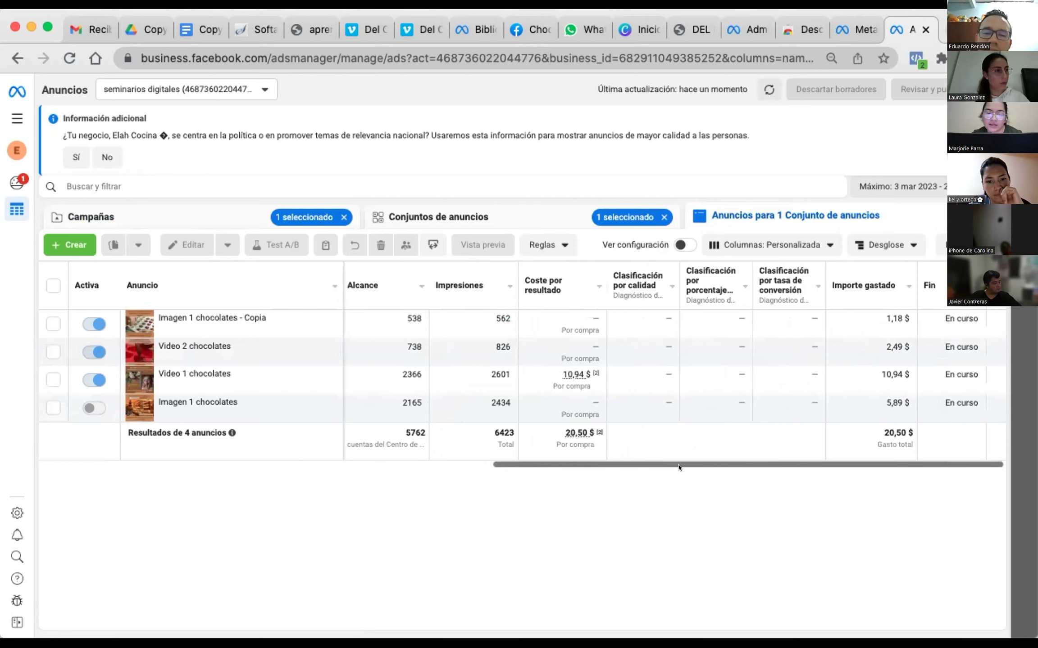
scroll(679, 467, "left", 10)
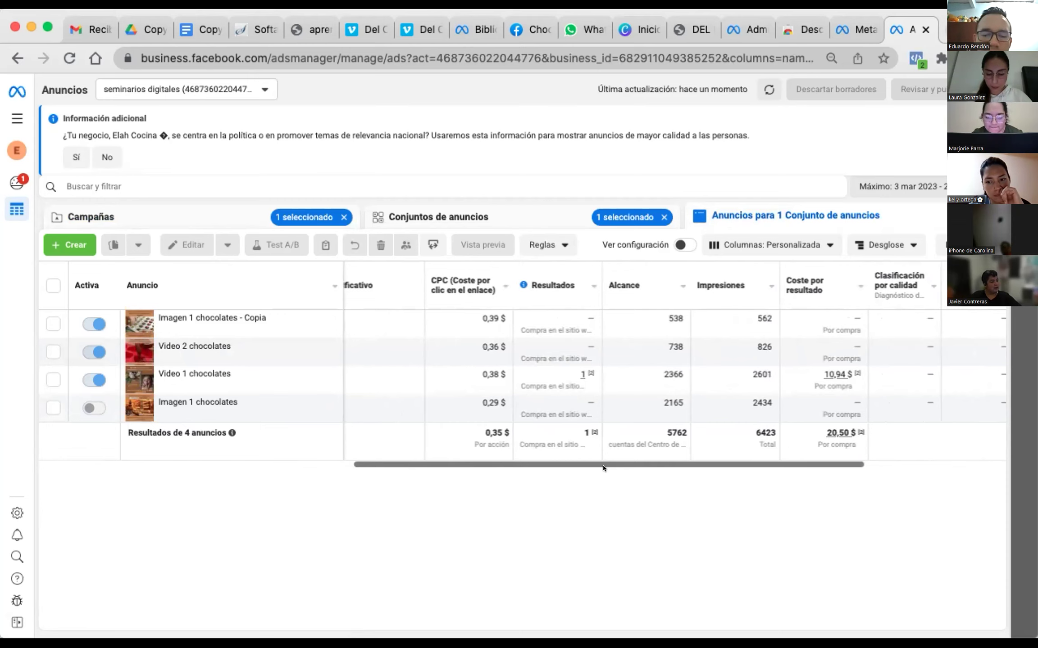
left_click_drag(590, 460, 565, 466)
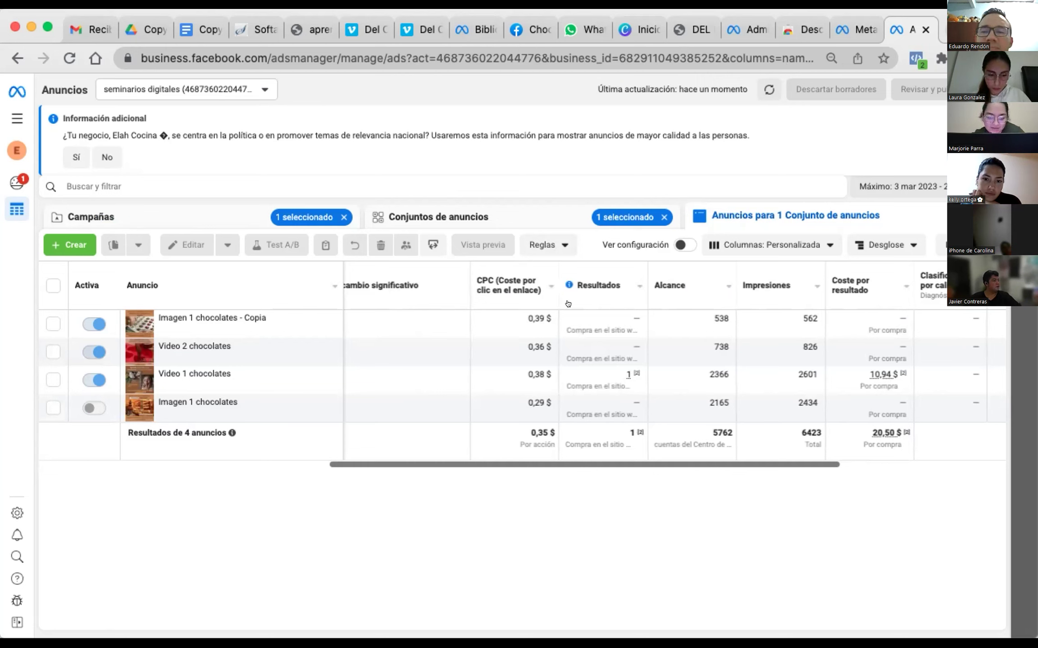
mouse_move(568, 304)
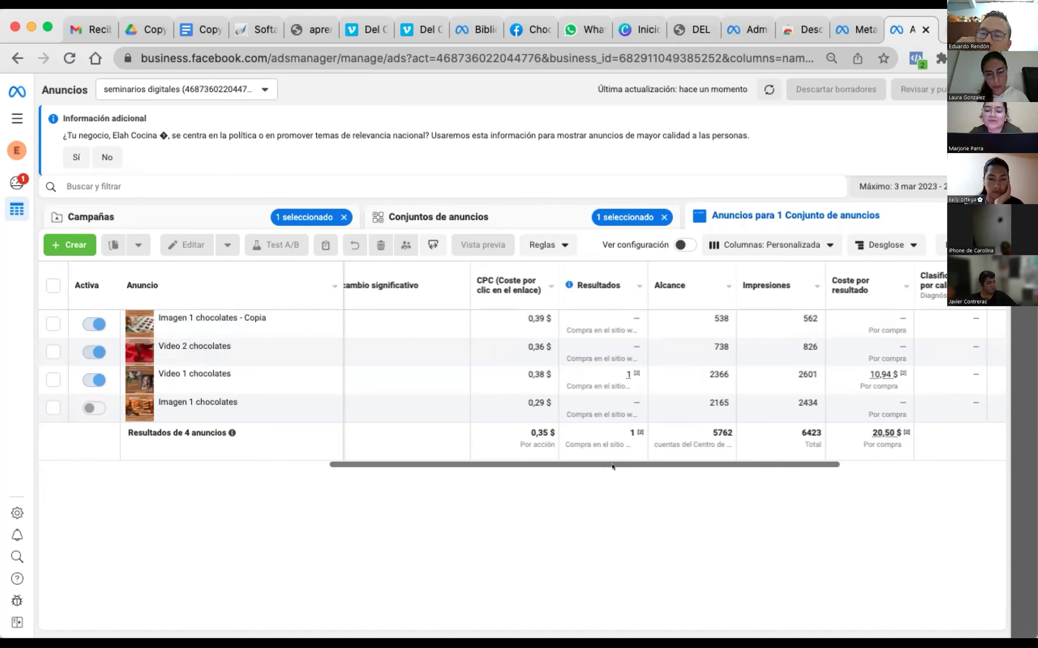
left_click_drag(613, 466, 782, 483)
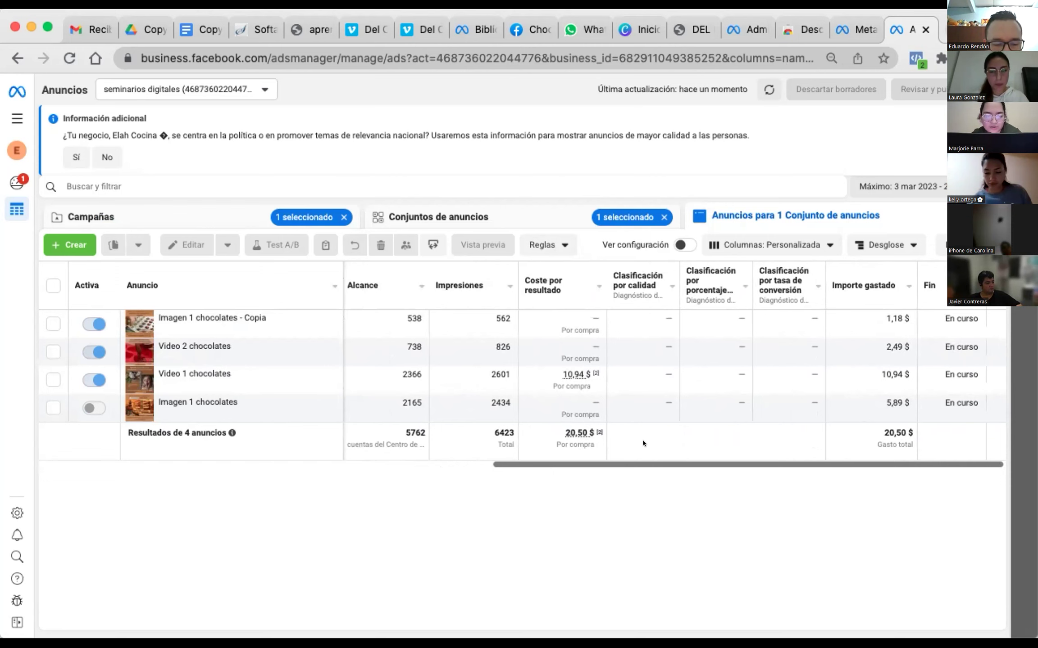
left_click(490, 214)
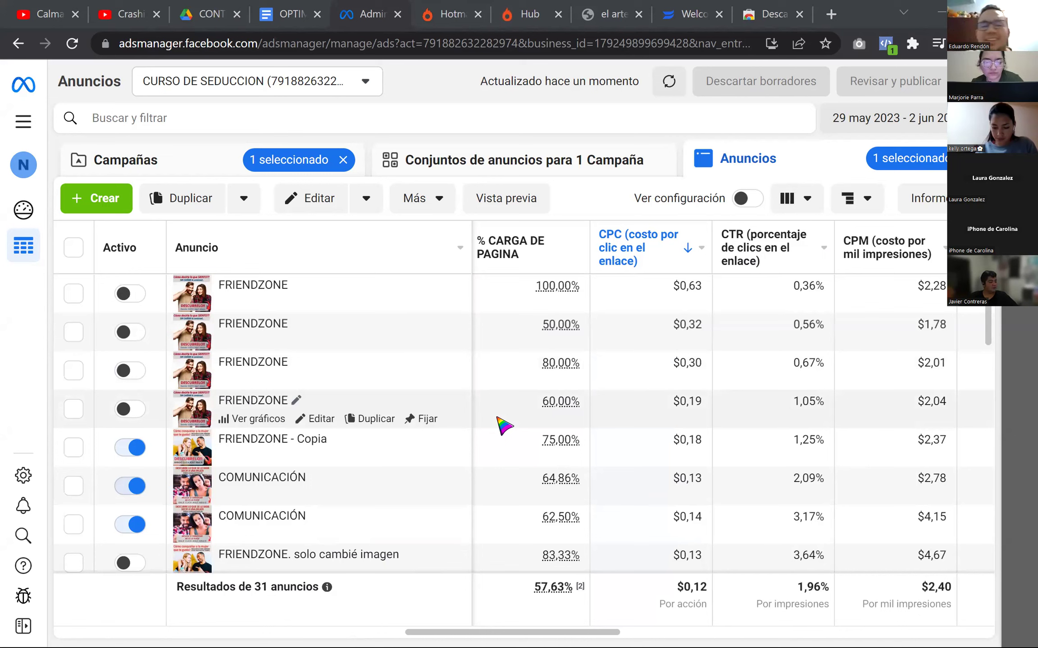
Step: View the ad sets of the CURSO DE SEDUCCION campaign and compare their CPM, amount spent, initiated payments and % PERSUASIÓN
mouse_move(784, 258)
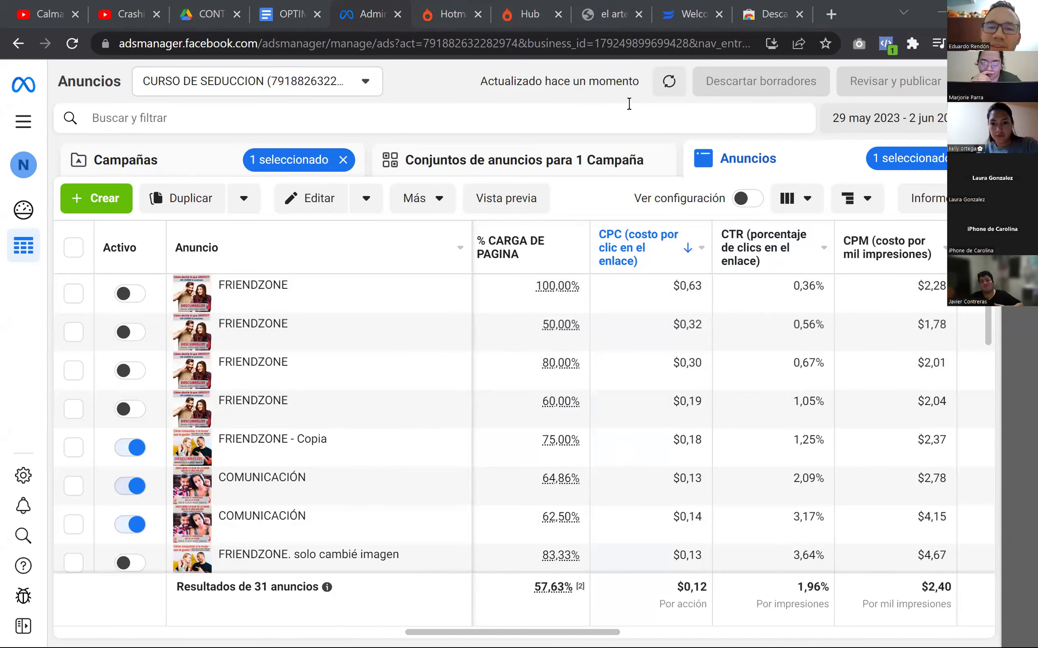
left_click(553, 165)
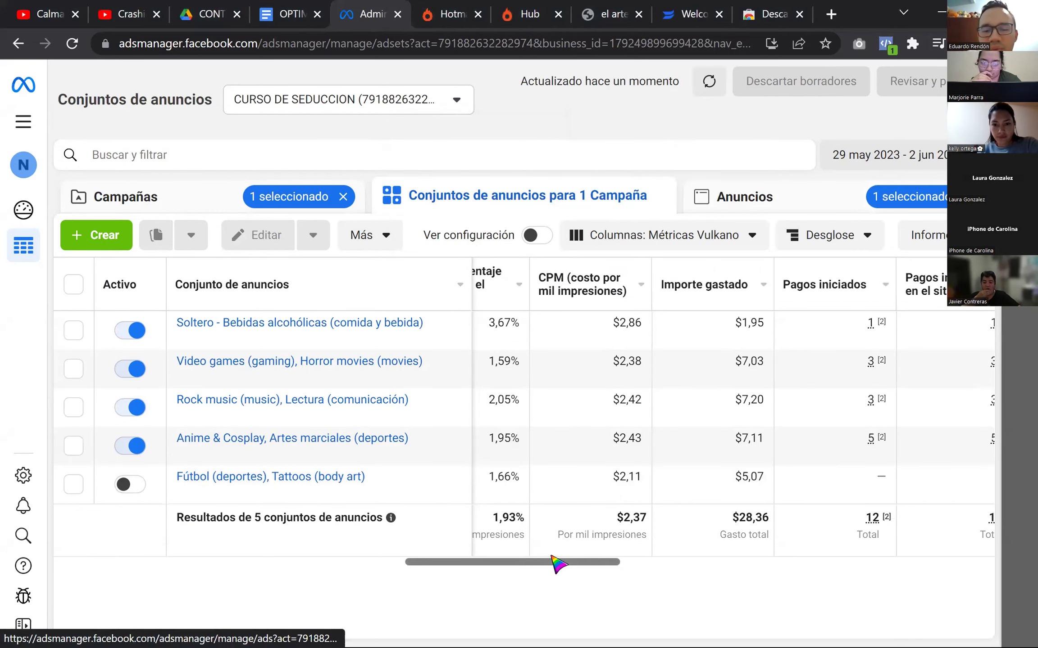
scroll(557, 563, "right", 3)
scroll(557, 563, "right", 3)
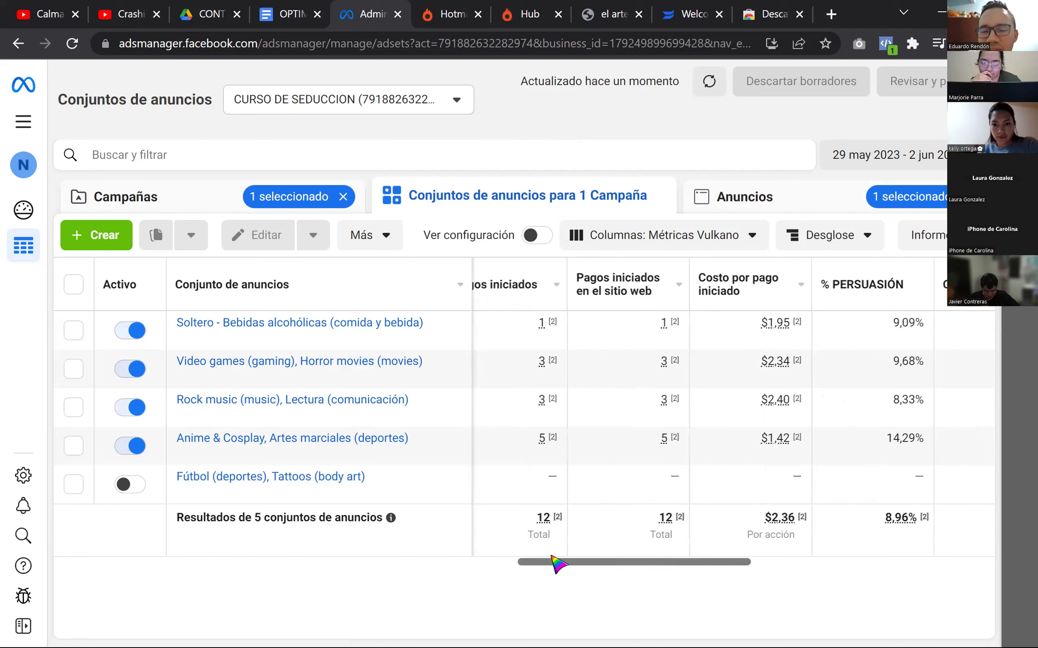
scroll(557, 563, "left", 2)
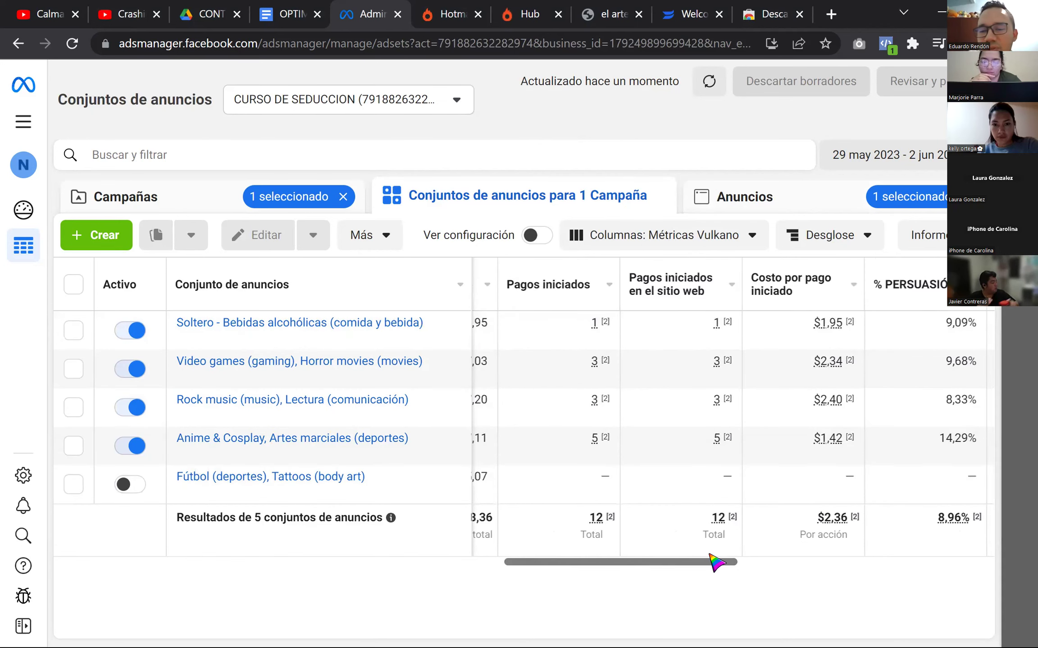
scroll(716, 563, "left", 5)
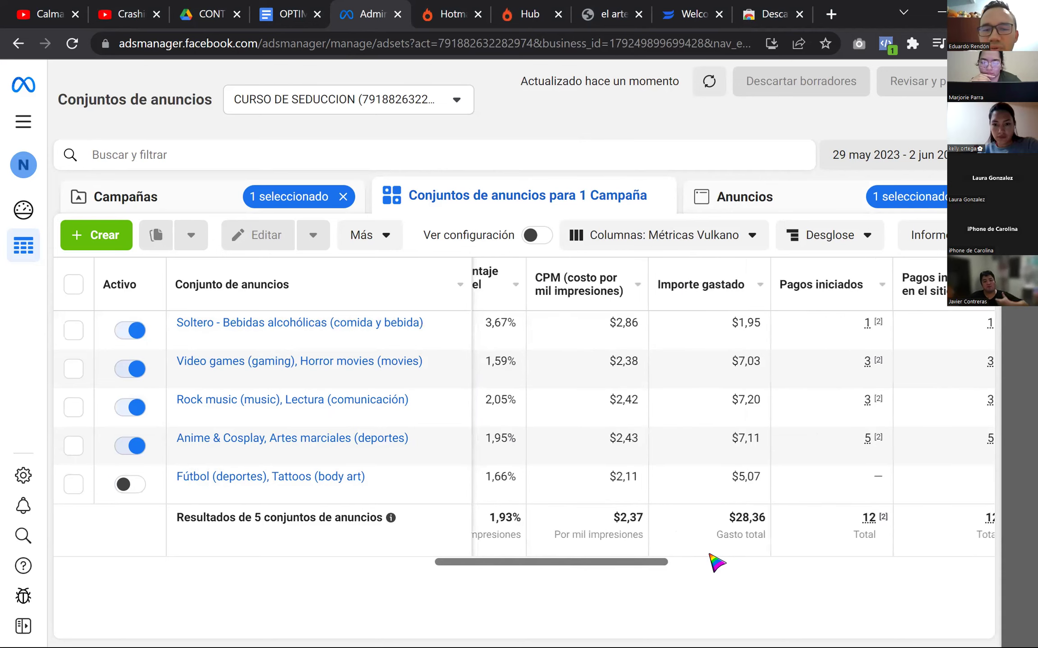
scroll(716, 563, "left", 2)
scroll(716, 563, "right", 4)
scroll(716, 563, "left", 1)
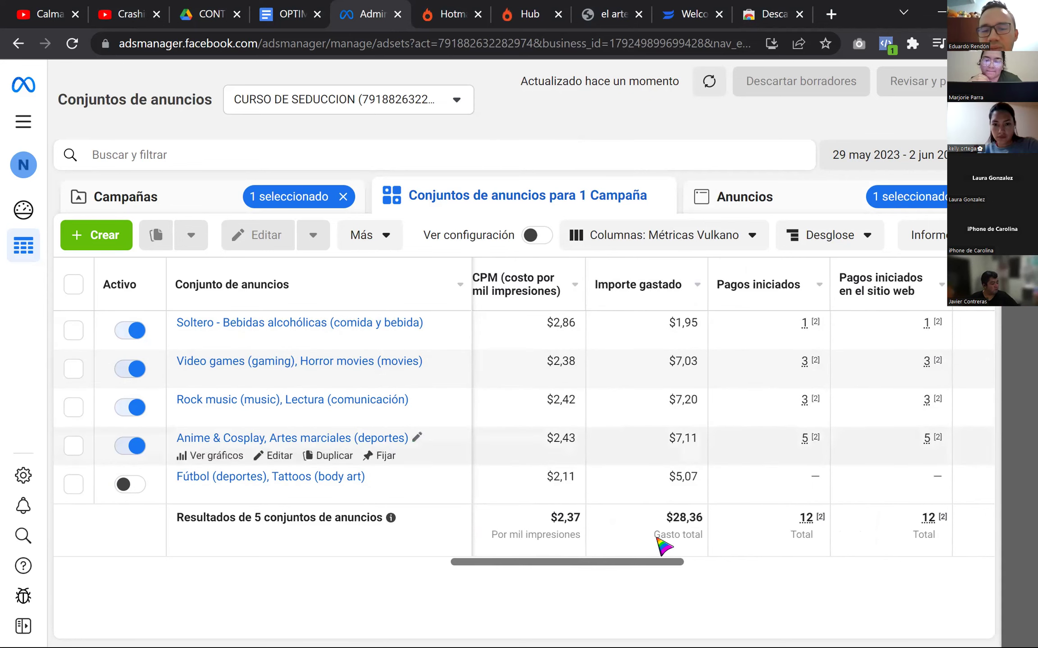
scroll(649, 556, "right", 5)
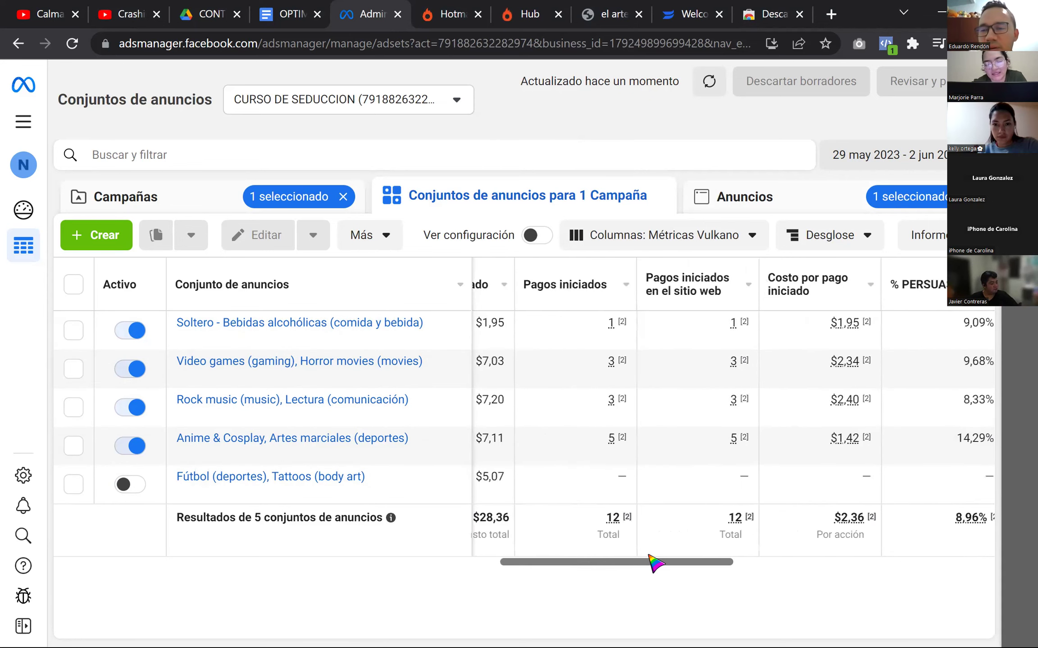
Step: Check the campaign's ads, and compare the ad sets' initiated payments, amount spent, CPM, CTR, CPC and page-load rate
left_click(748, 203)
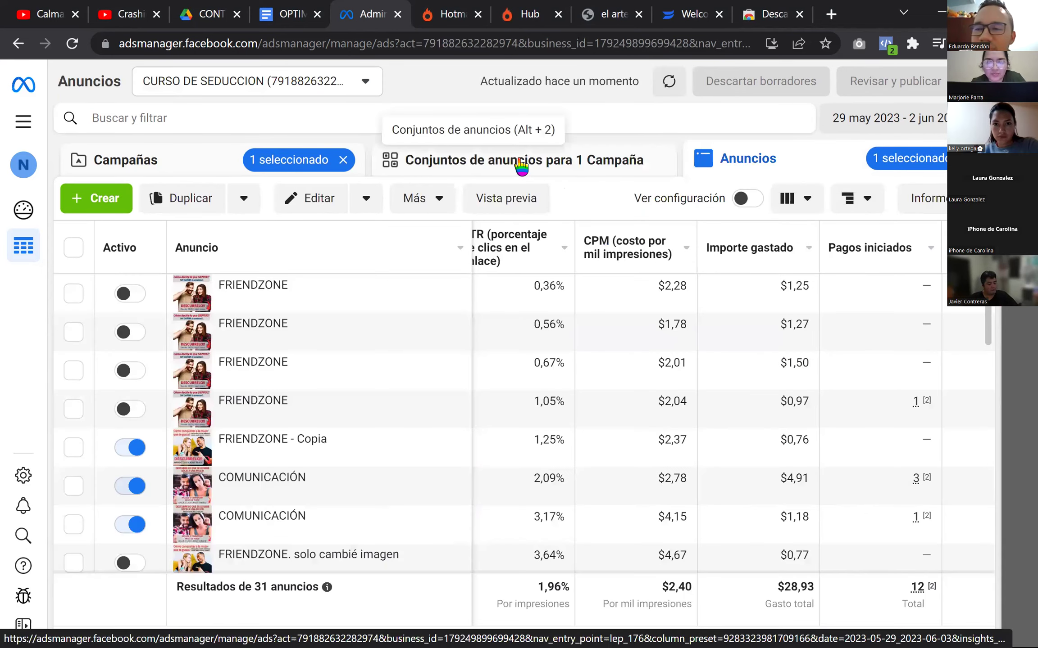
left_click(519, 159)
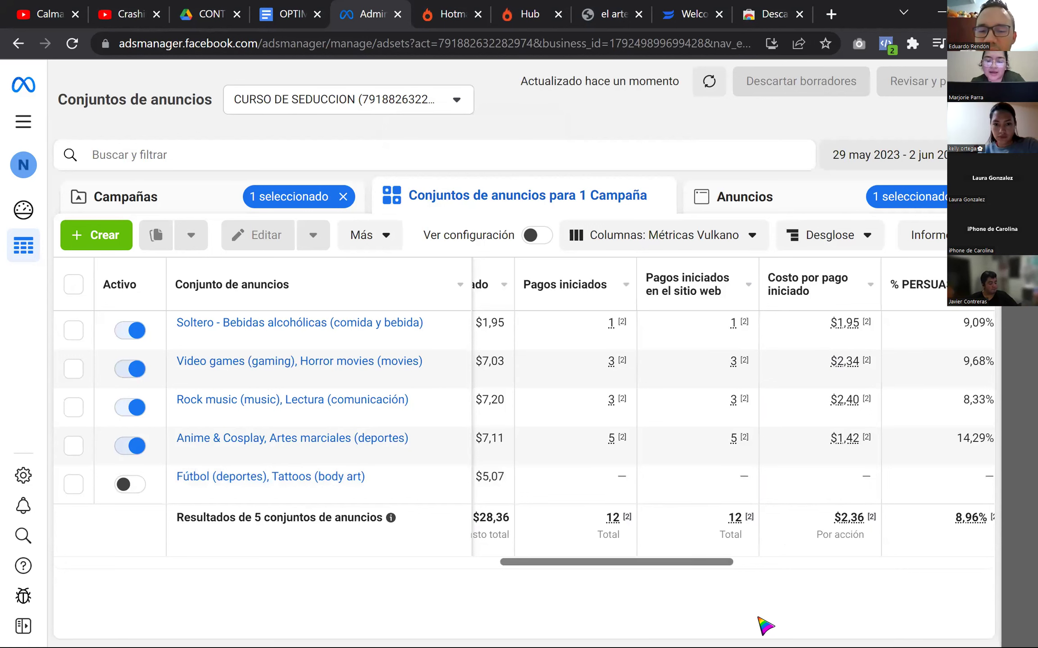
scroll(759, 618, "left", 3)
scroll(766, 626, "left", 1)
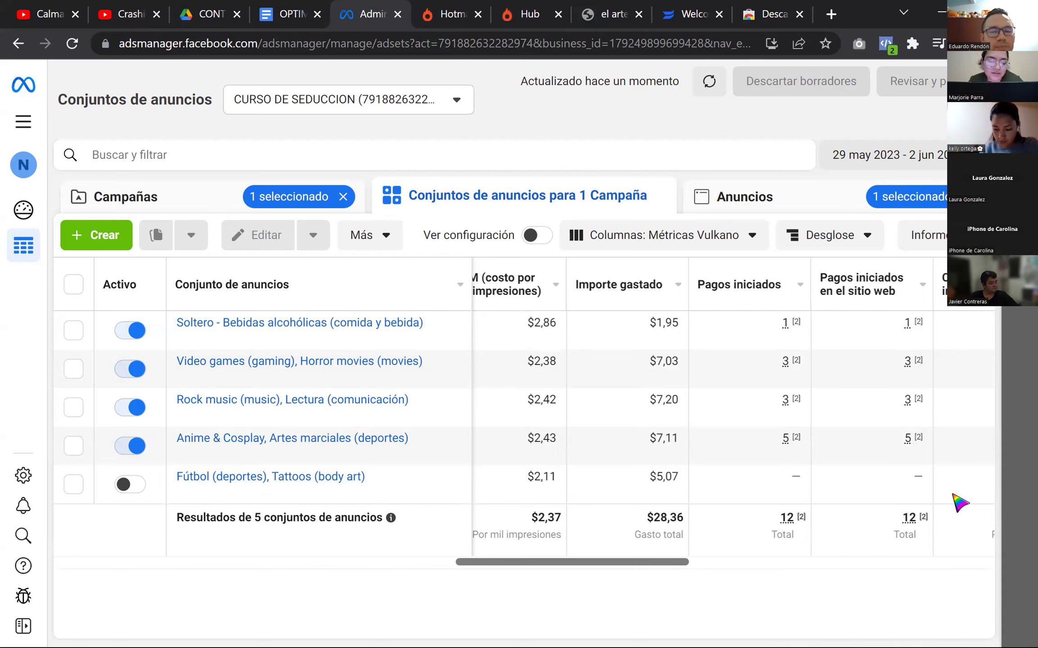
left_click_drag(674, 562, 569, 561)
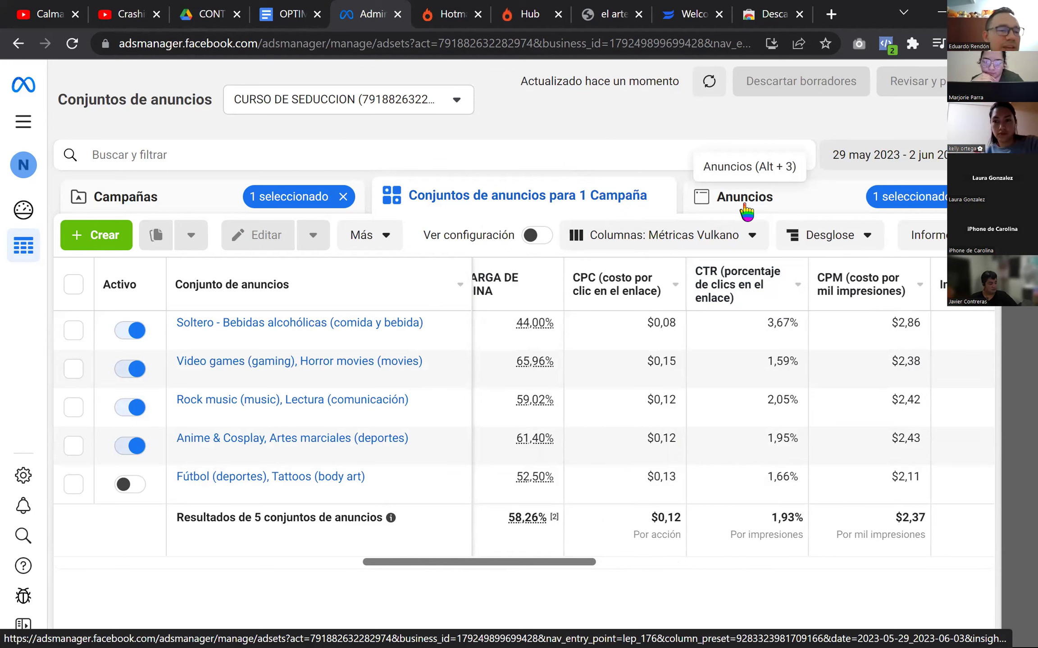
Step: Glance at the campaign's ads and narrow the Conjunto de anuncios column in the ad sets table
left_click(771, 206)
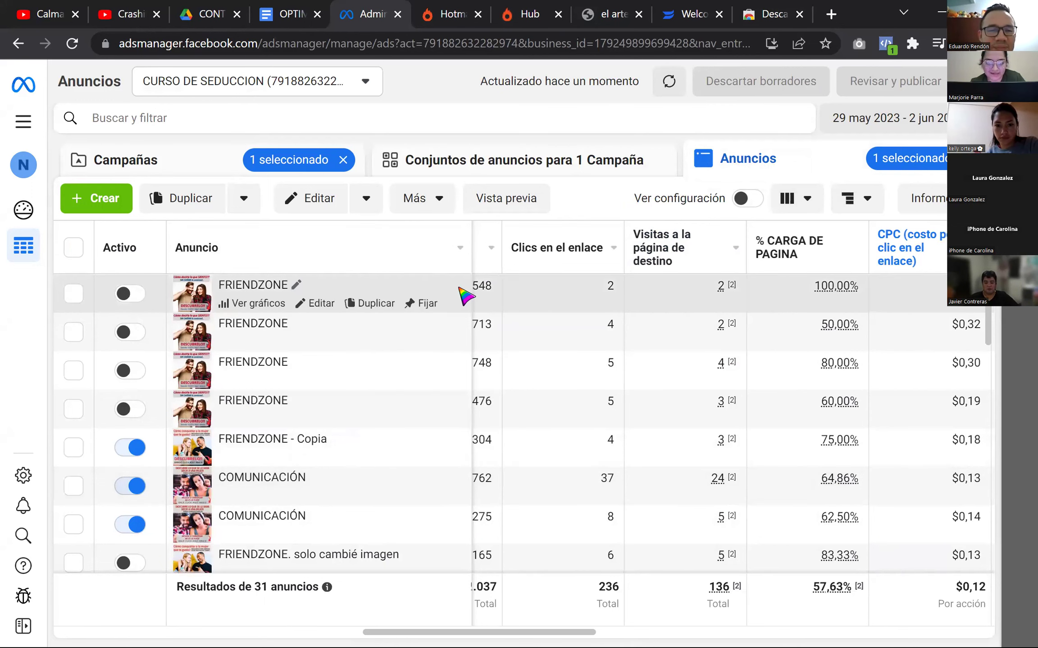
left_click(538, 161)
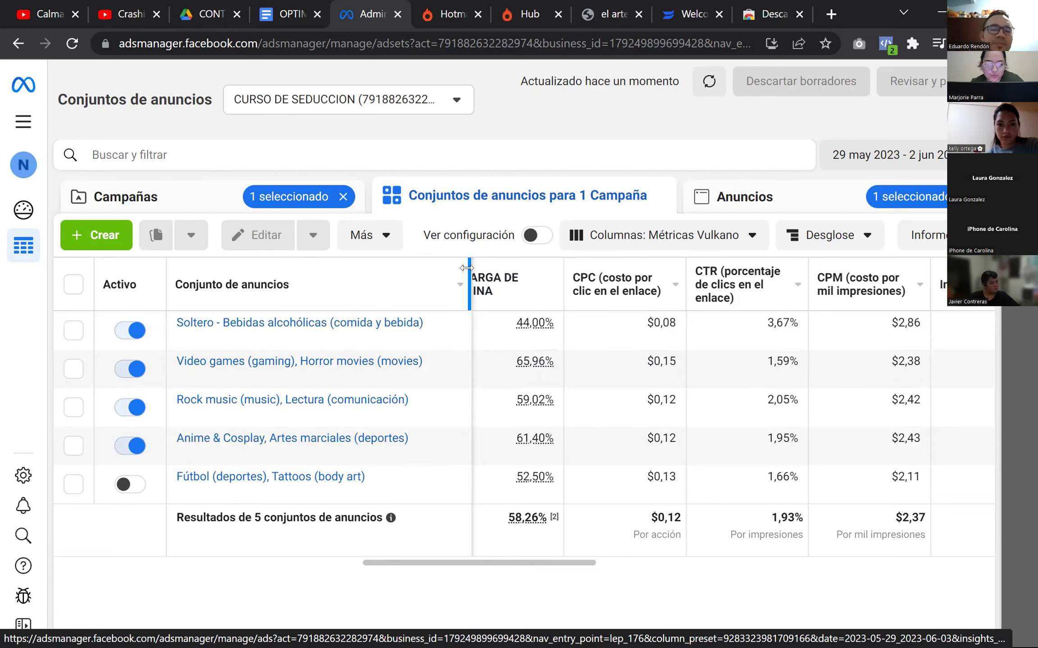
left_click_drag(470, 266, 298, 282)
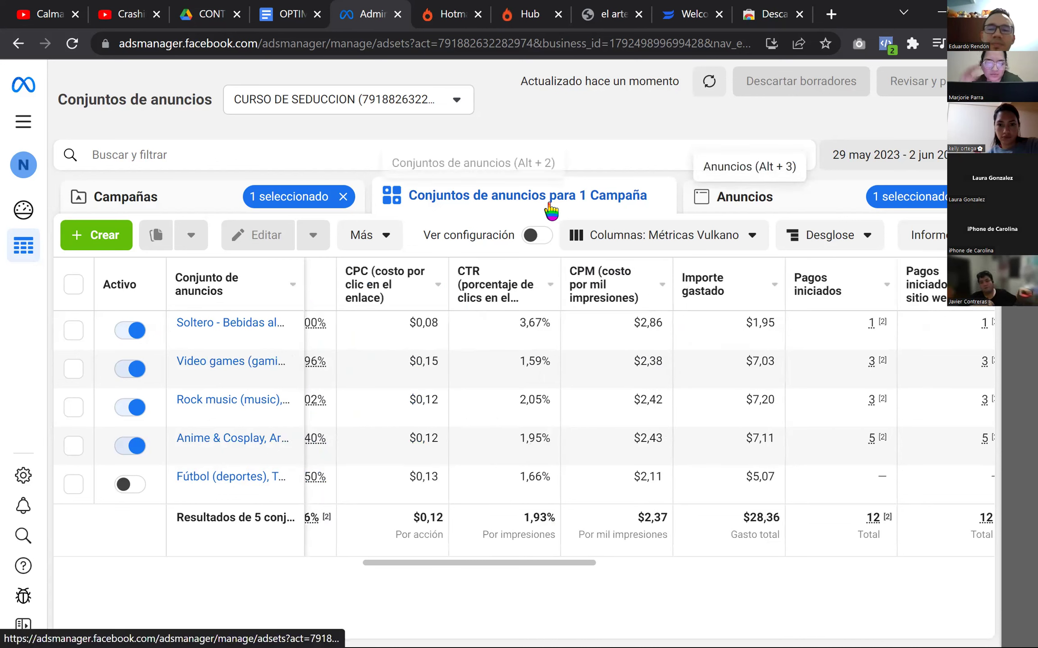
Step: Open the ads of the Soltero - Bebidas alcohólicas ad set and narrow the Anuncio column to compare page-load rate, CPC, CTR and CPM
left_click(224, 323)
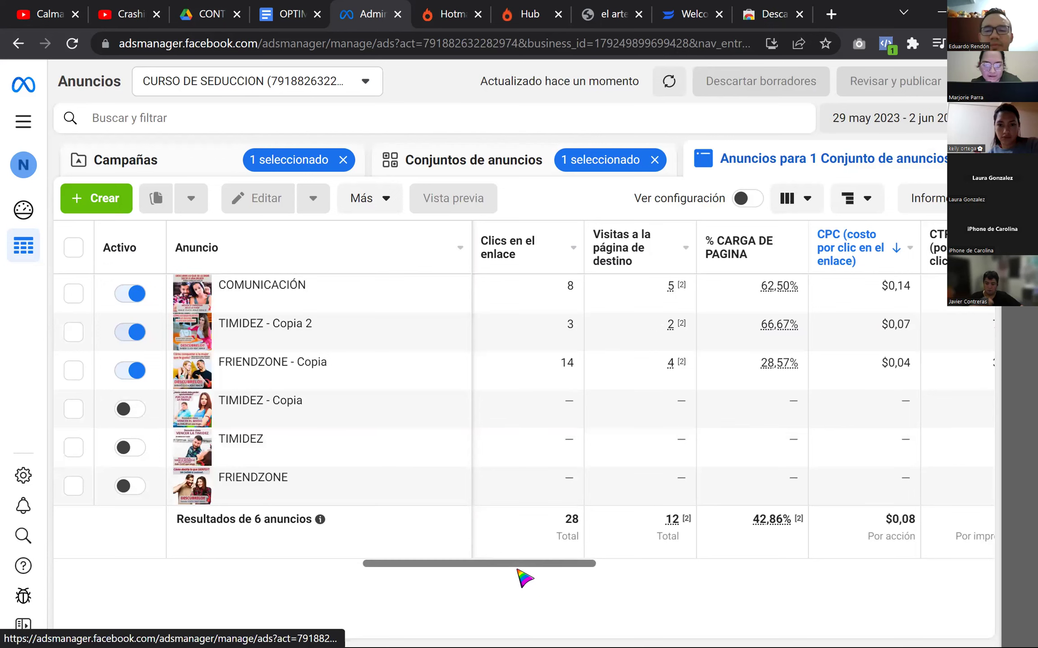
left_click_drag(518, 570, 567, 569)
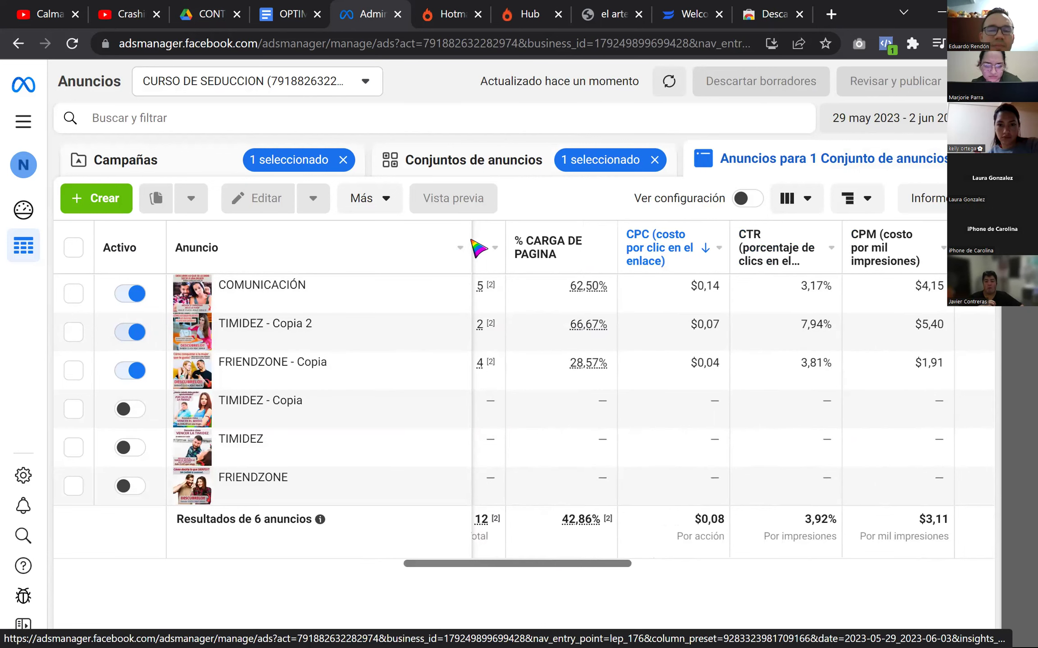
left_click_drag(471, 246, 234, 249)
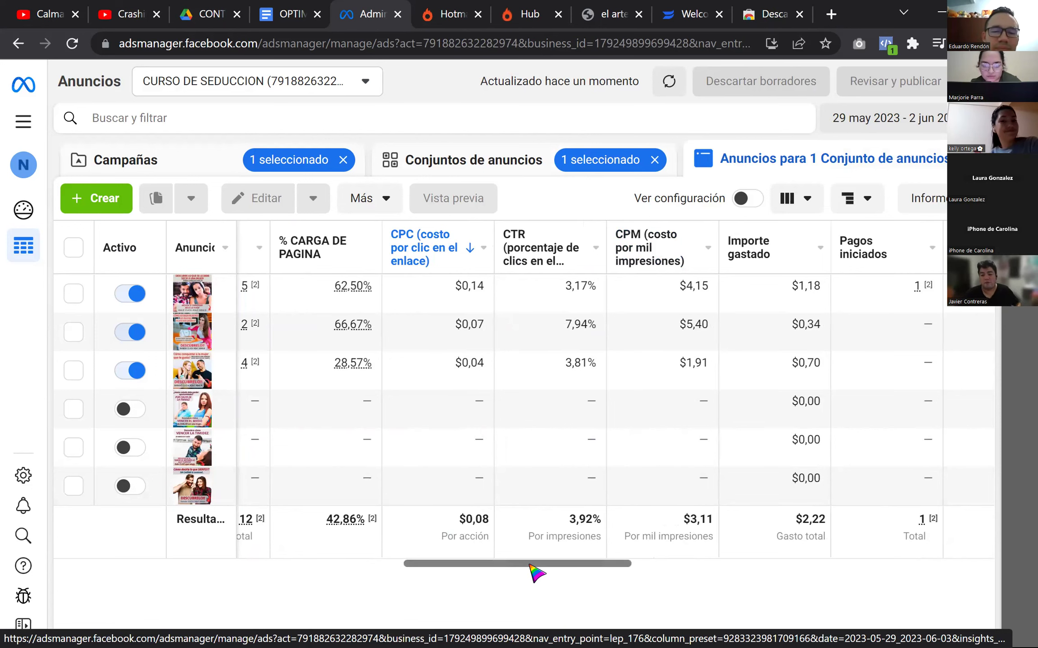
scroll(533, 566, "right", 1)
left_click_drag(532, 565, 494, 567)
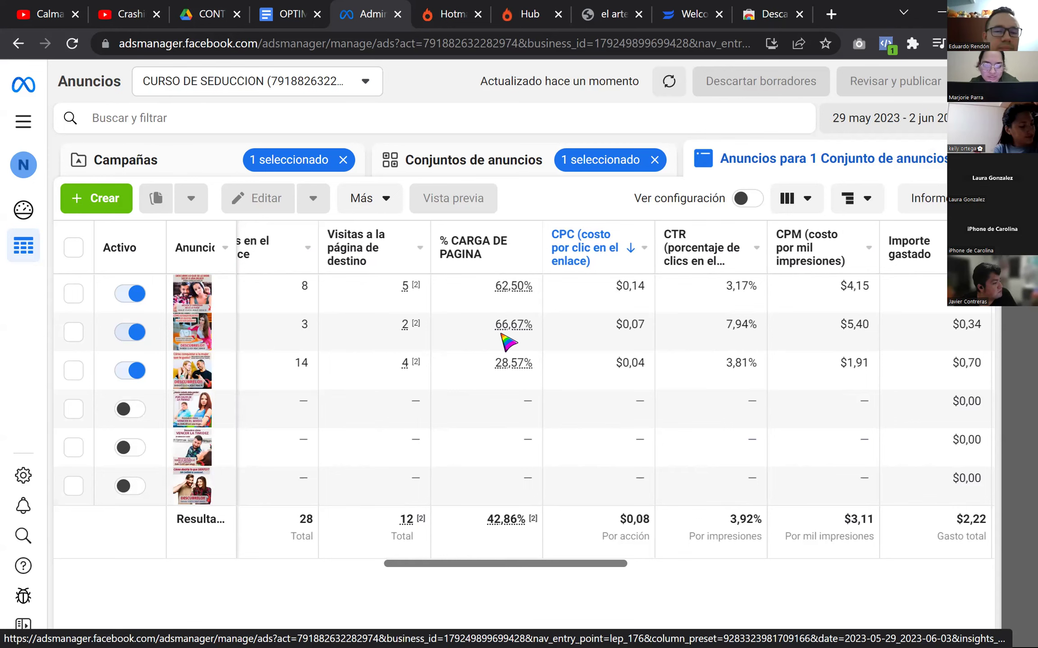
Step: Return to the campaign's ad sets, narrow the Conjunto de anuncios column, and compare page-load rate, CPC, CTR and CPM
left_click(503, 166)
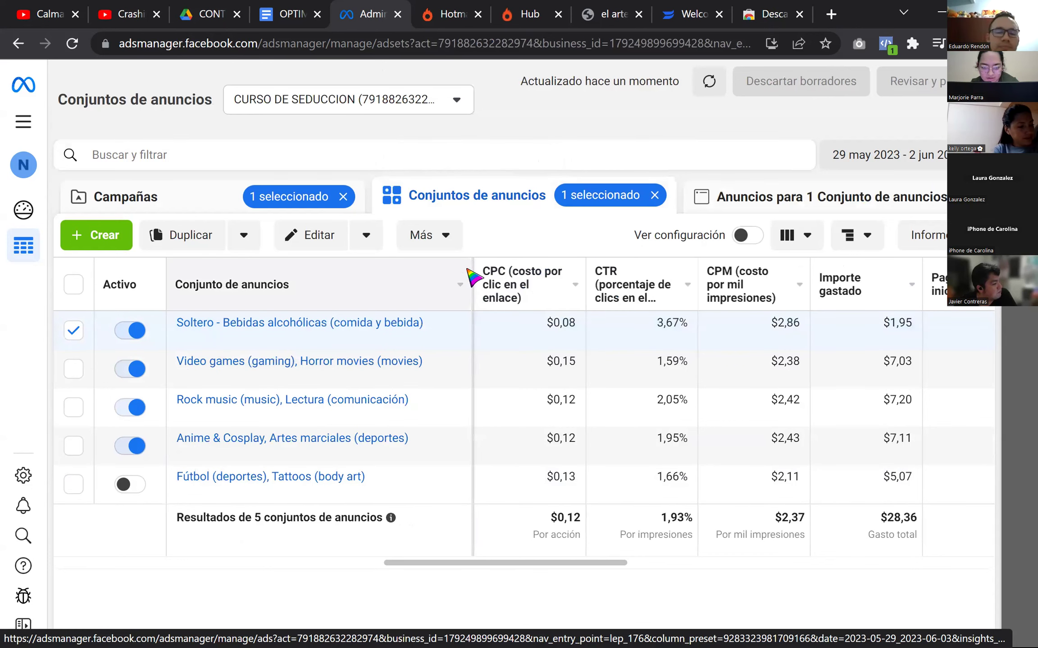
left_click_drag(469, 270, 293, 286)
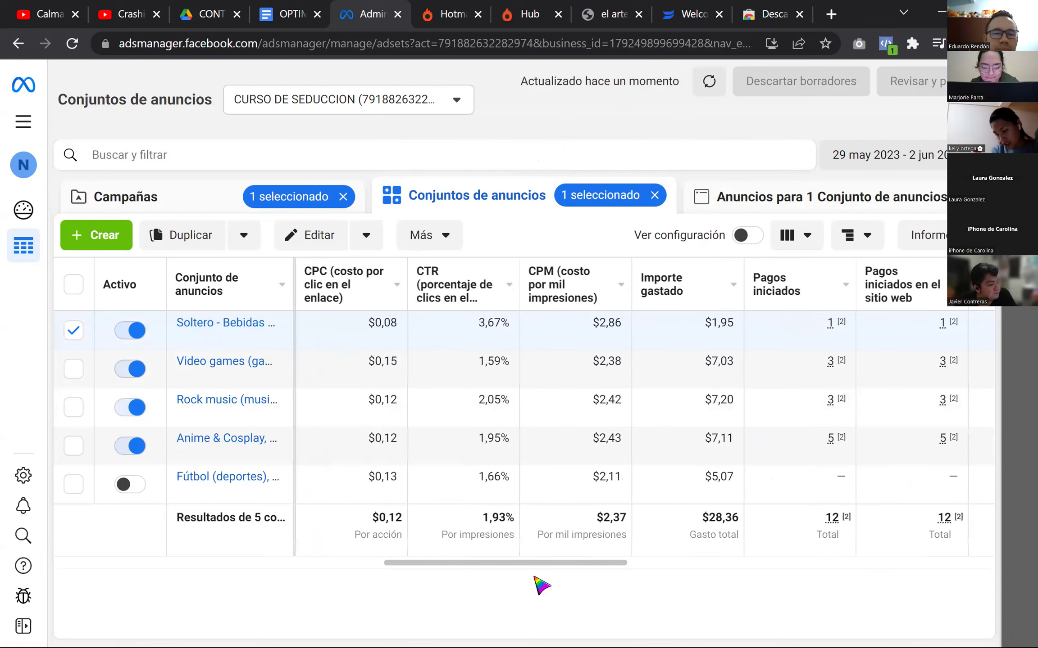
left_click_drag(556, 562, 473, 562)
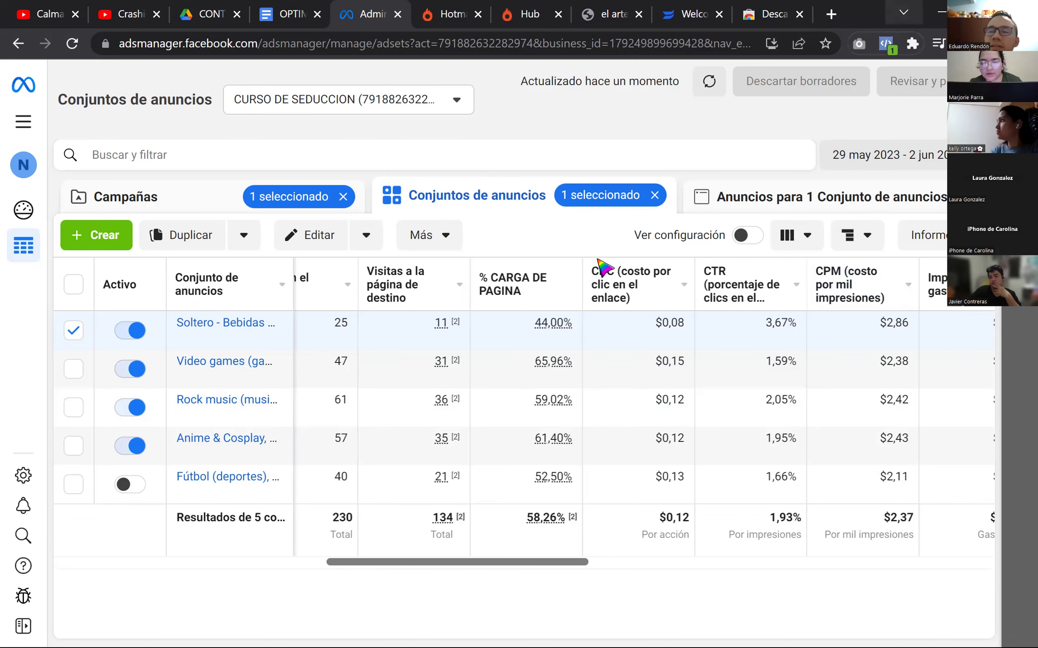
Step: Open a new browser tab and look through the overflow bookmarks for an image analysis page
left_click(831, 14)
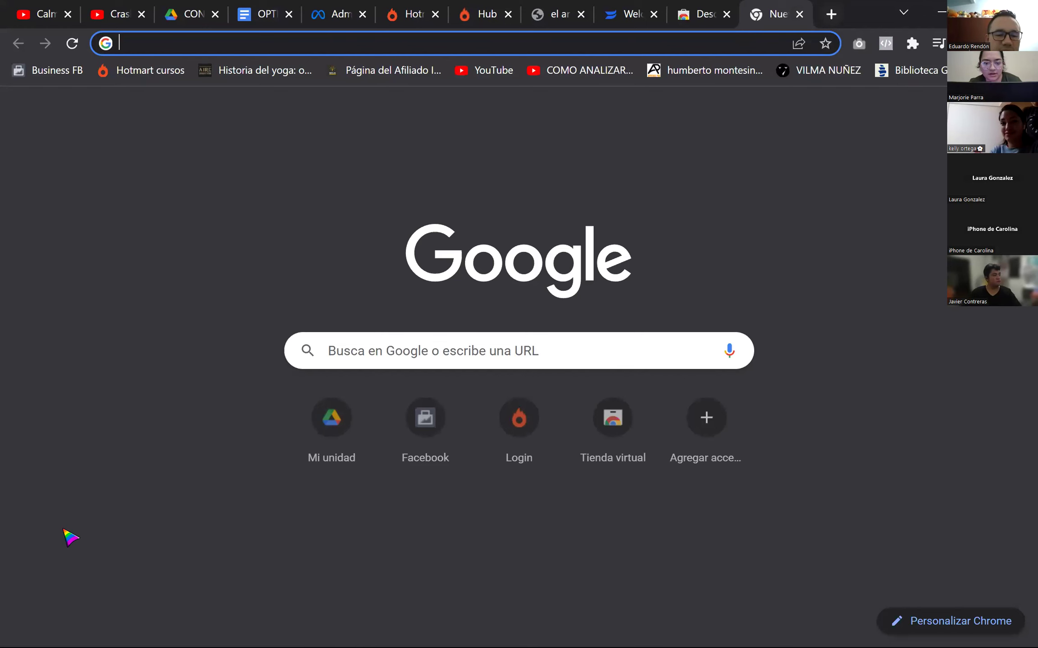
left_click(513, 43)
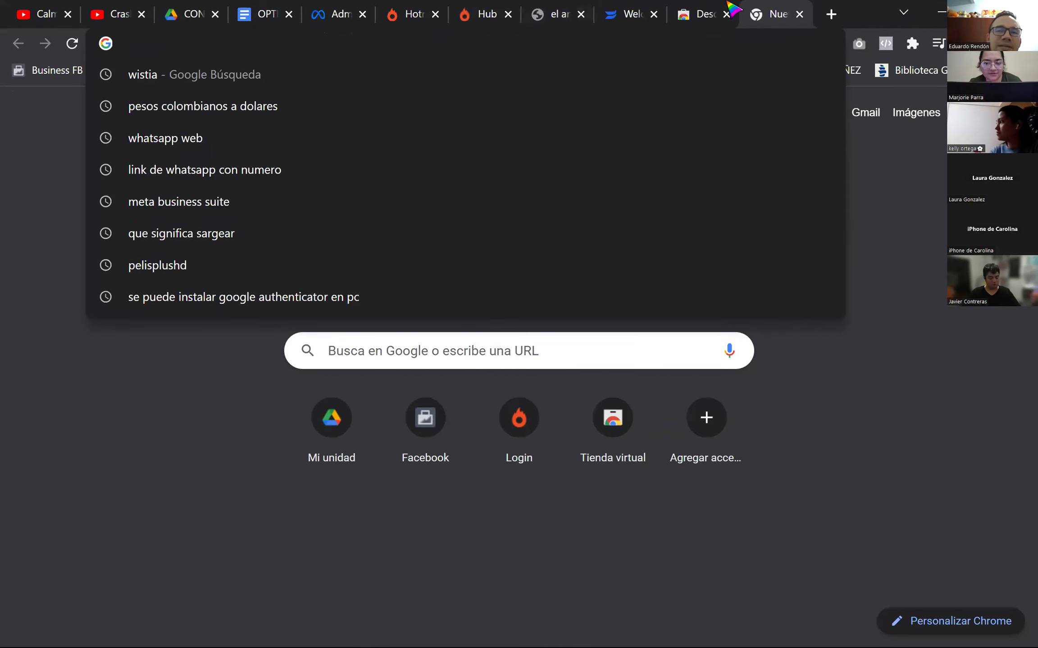
left_click(347, 637)
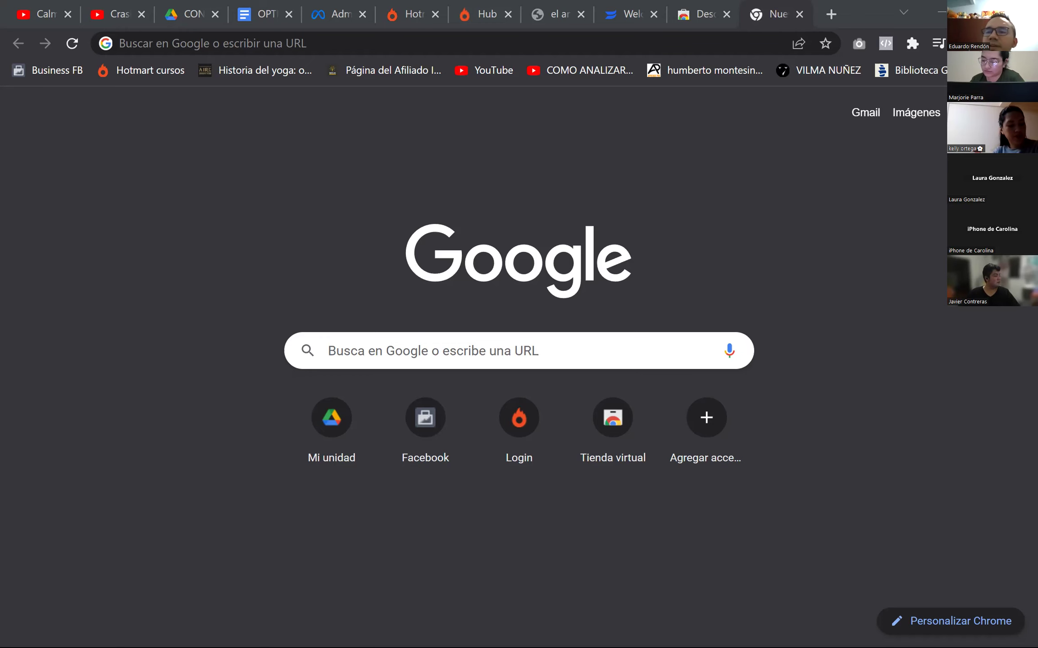
key("alt+Tab")
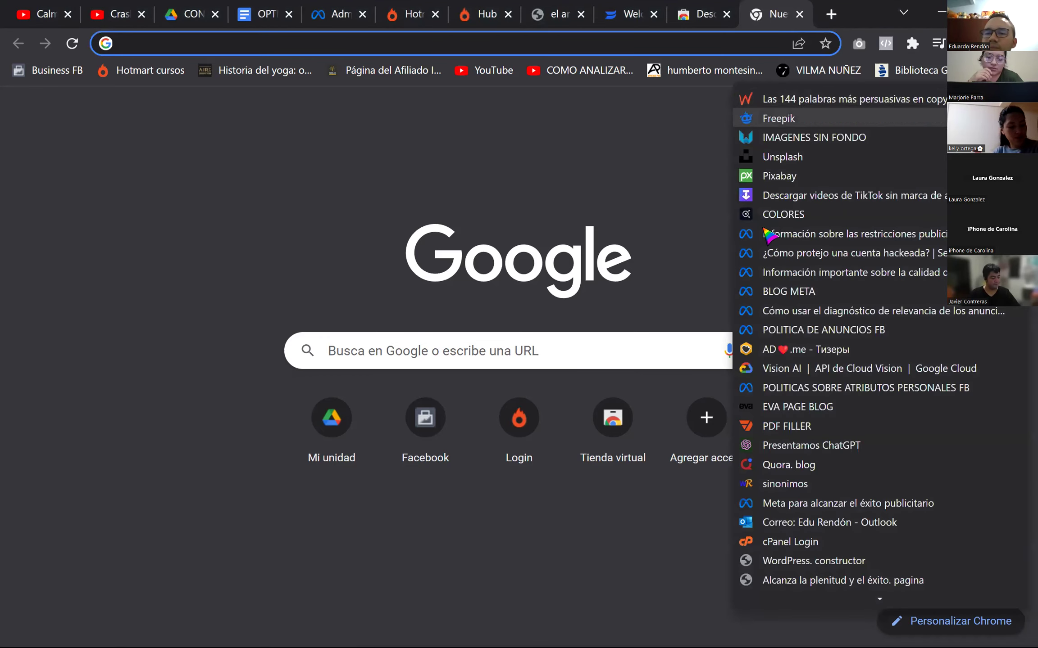
scroll(892, 365, "down", 2)
scroll(891, 365, "down", 2)
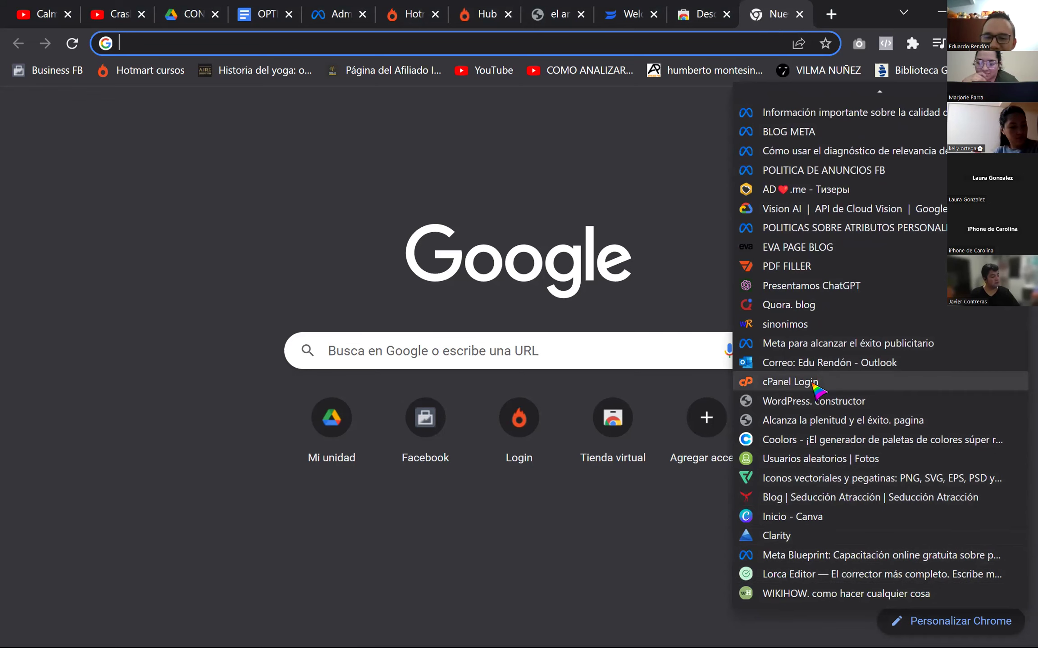
scroll(817, 378, "up", 2)
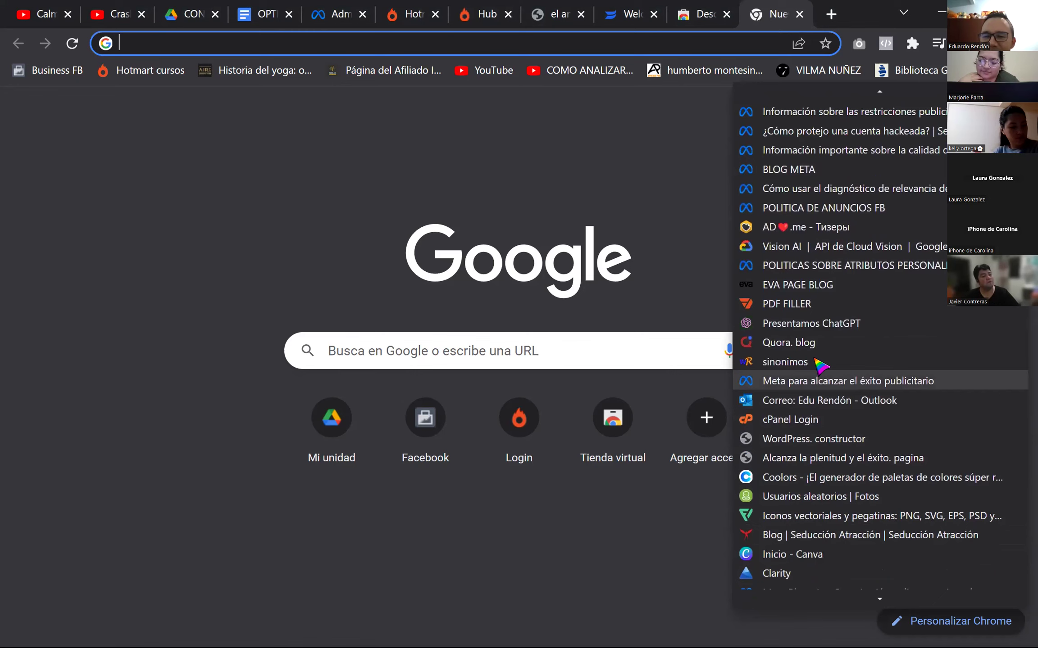
scroll(815, 360, "up", 1)
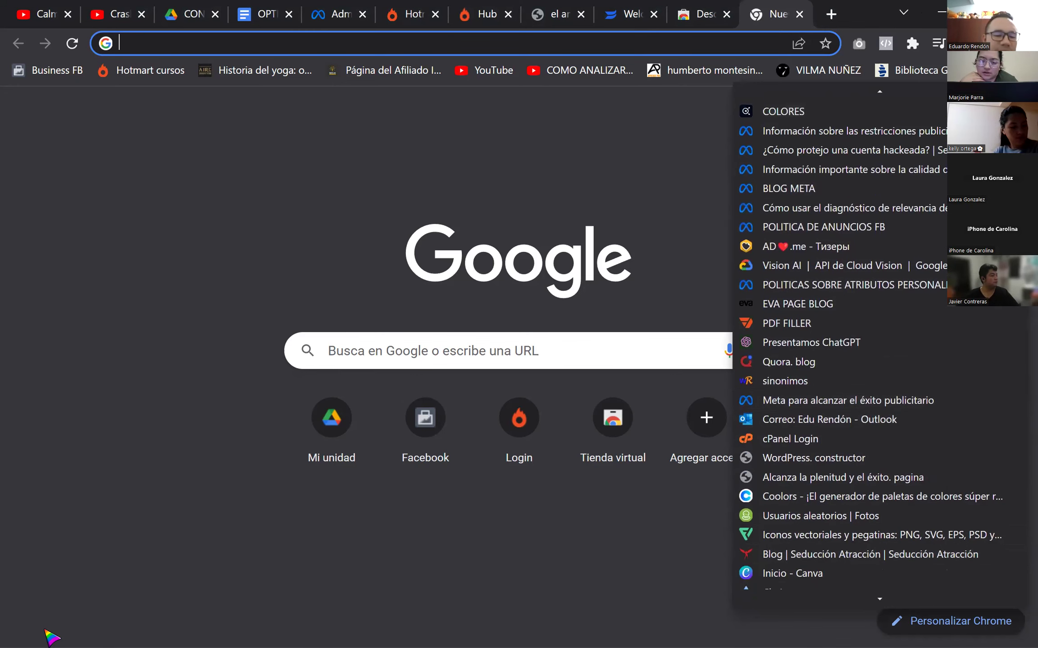
left_click(331, 637)
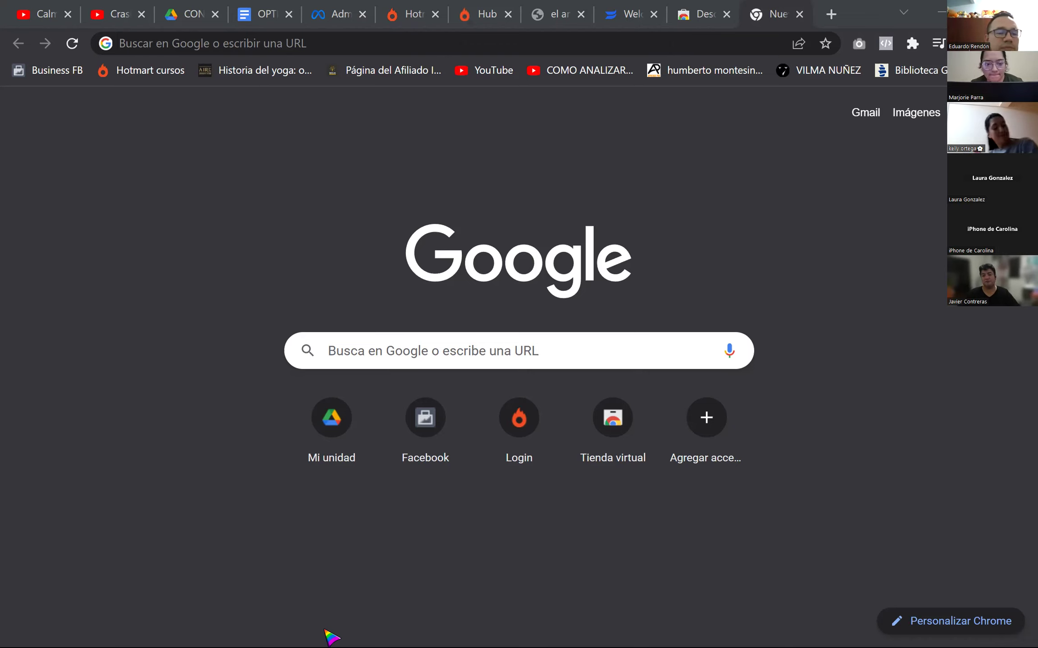
left_click(500, 44)
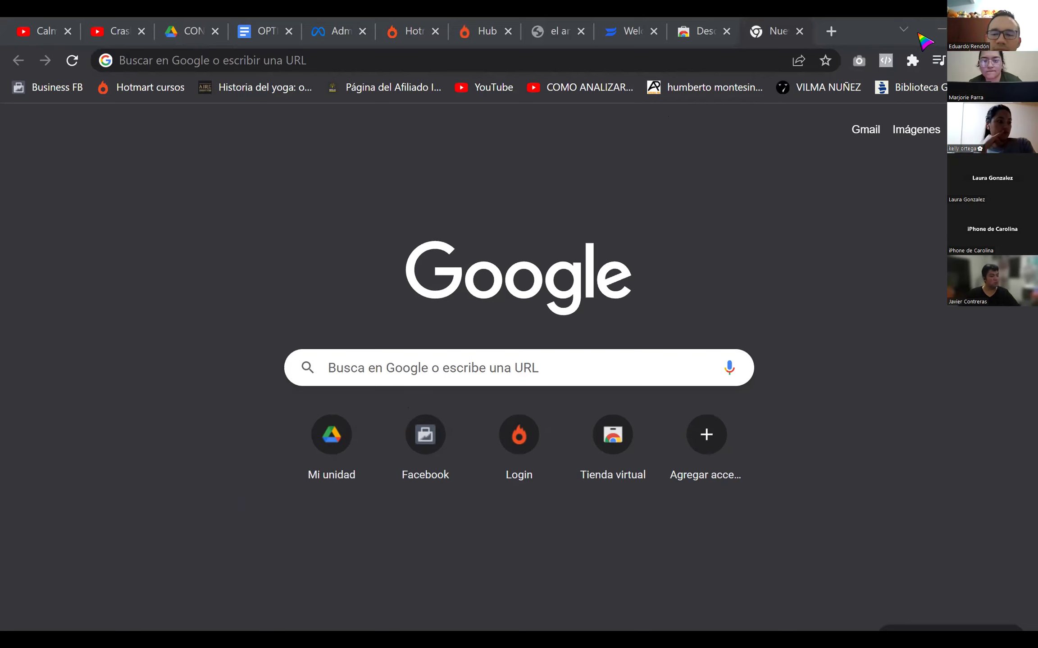
Step: Switch to Firefox and look over the Cloudinary home page's sections
key("alt+Tab")
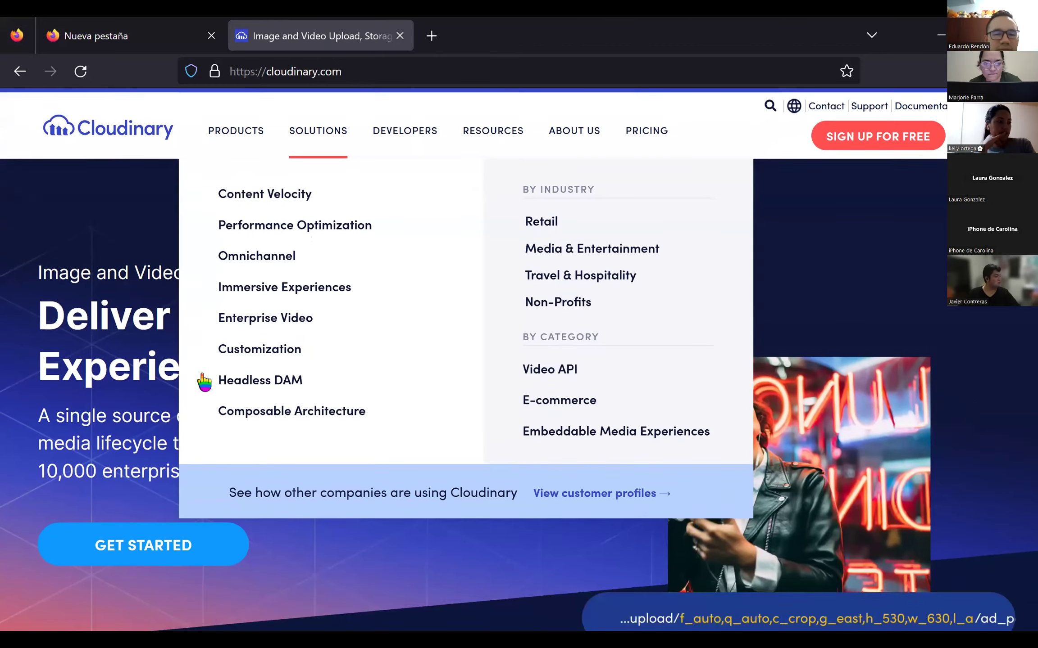
scroll(204, 383, "down", 5)
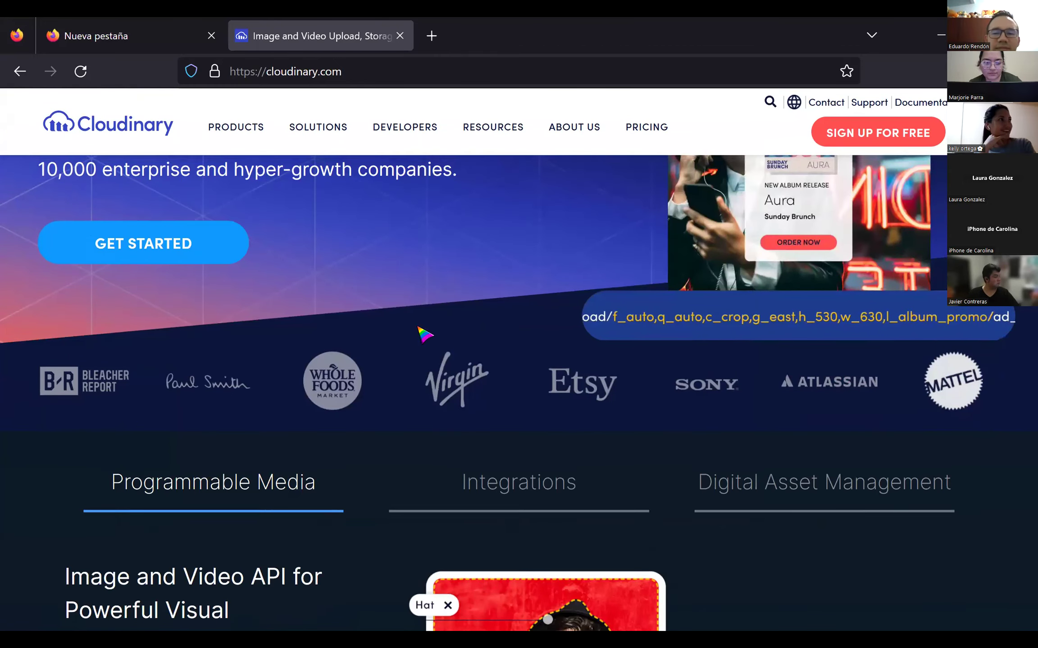
scroll(423, 334, "up", 4)
scroll(441, 361, "down", 2)
scroll(440, 360, "down", 10)
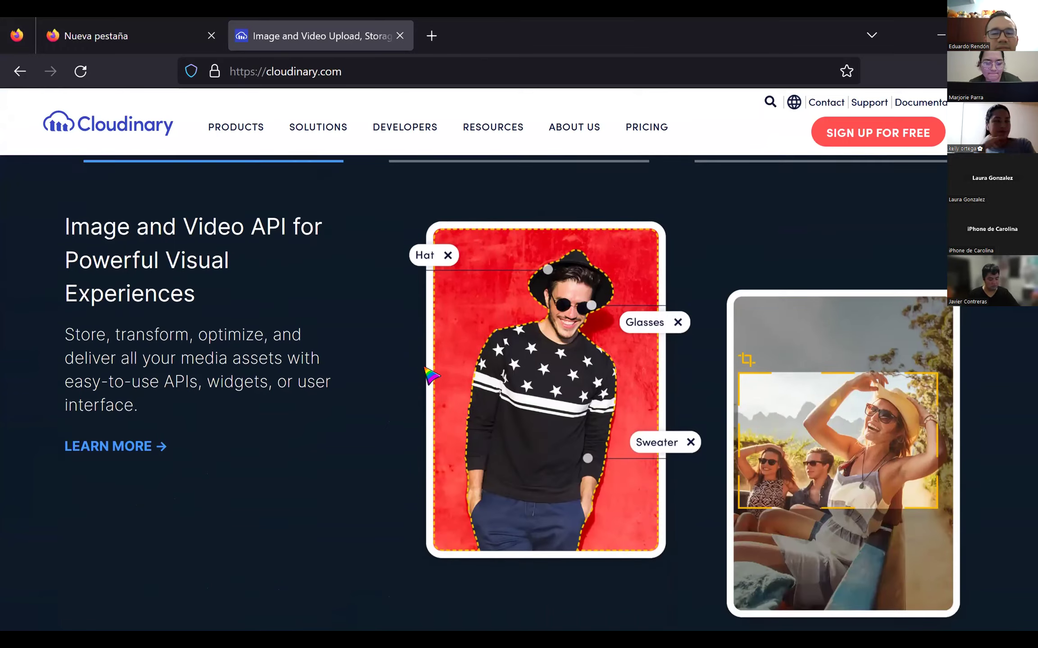
scroll(405, 406, "up", 5)
scroll(407, 408, "down", 8)
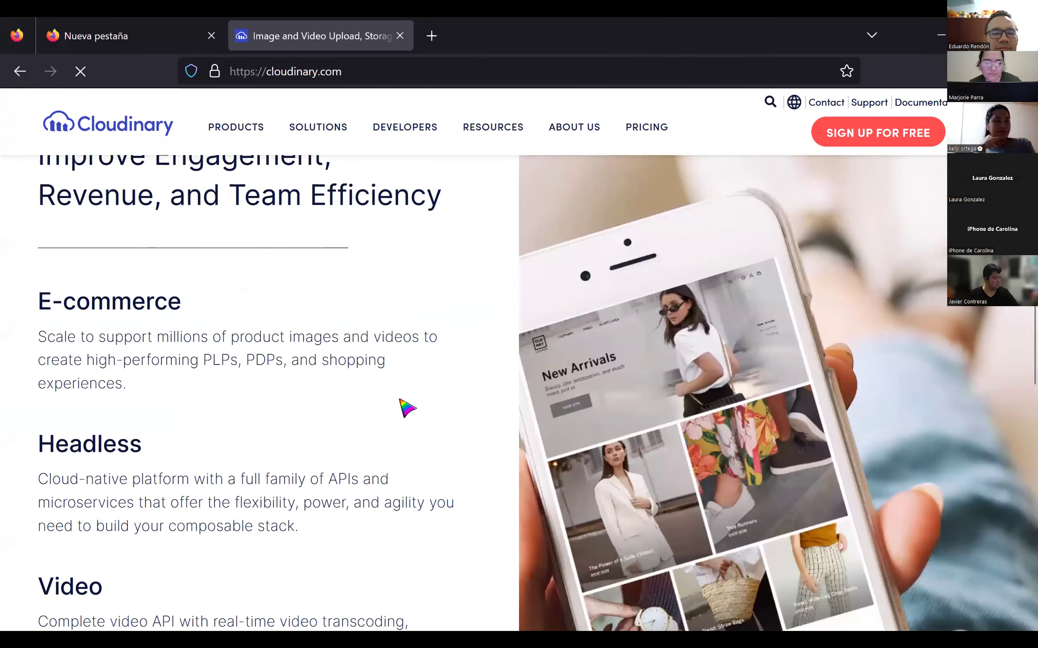
scroll(405, 407, "up", 15)
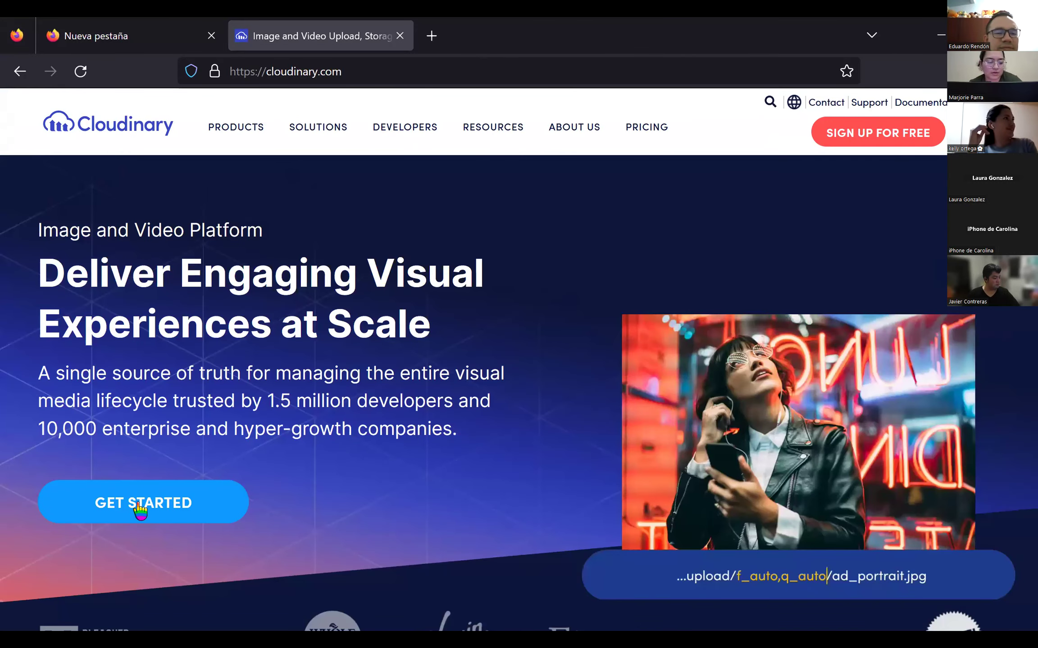
left_click(139, 504)
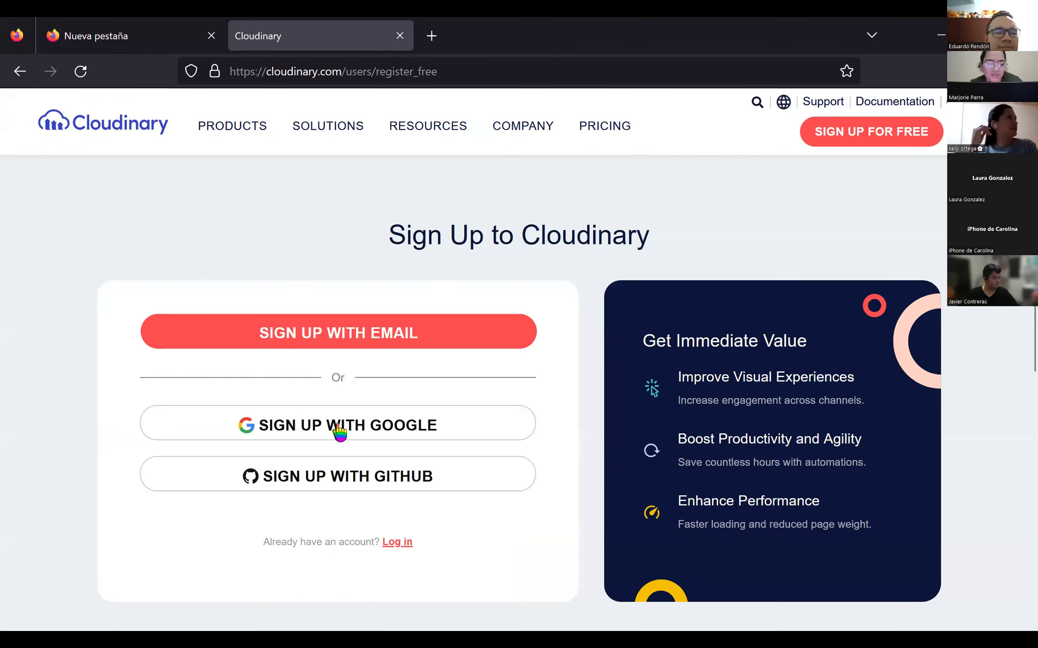
left_click(377, 426)
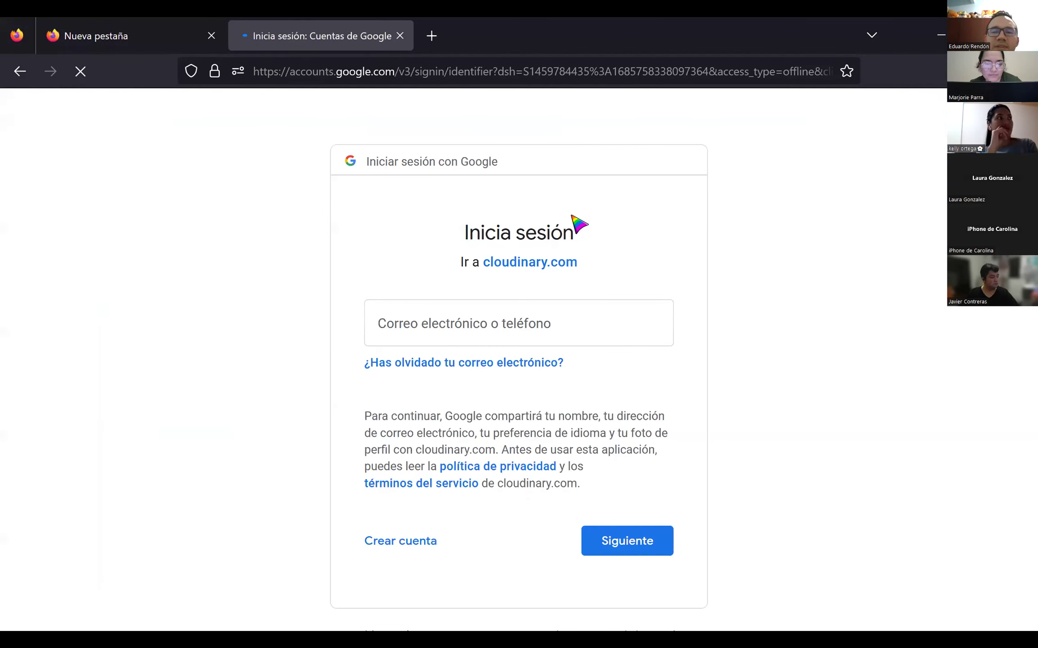
left_click(482, 315)
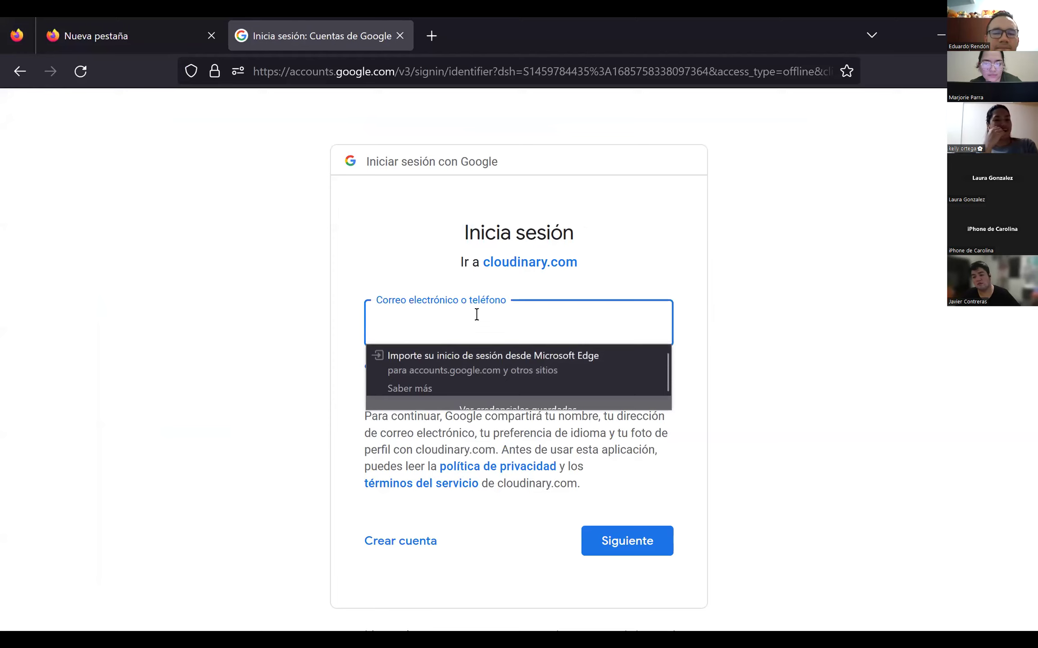
left_click(482, 315)
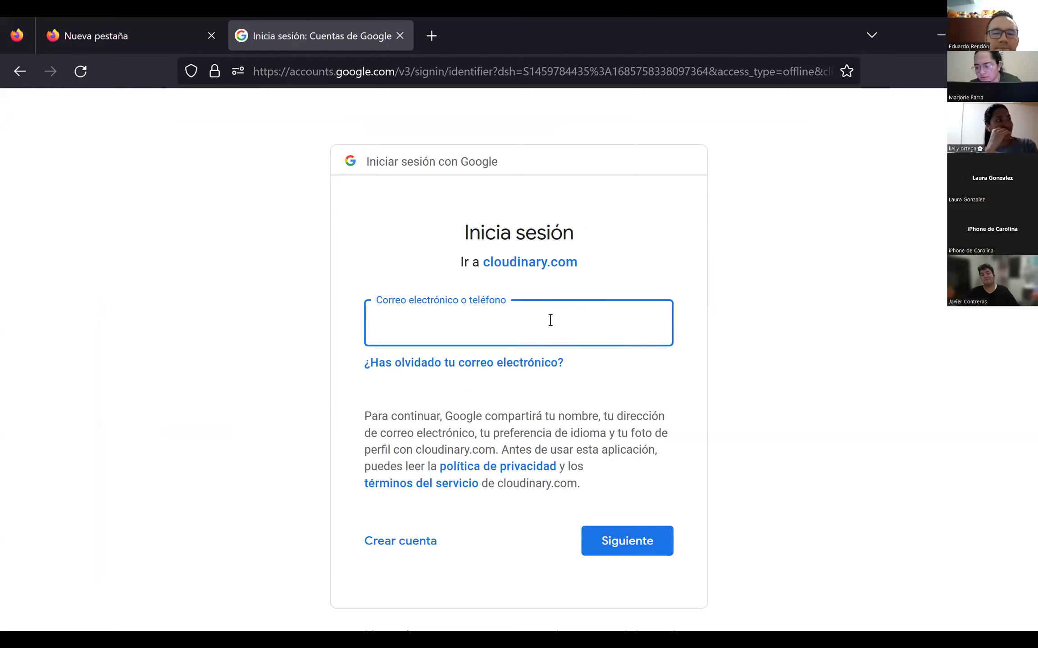
left_click(26, 78)
left_click(20, 71)
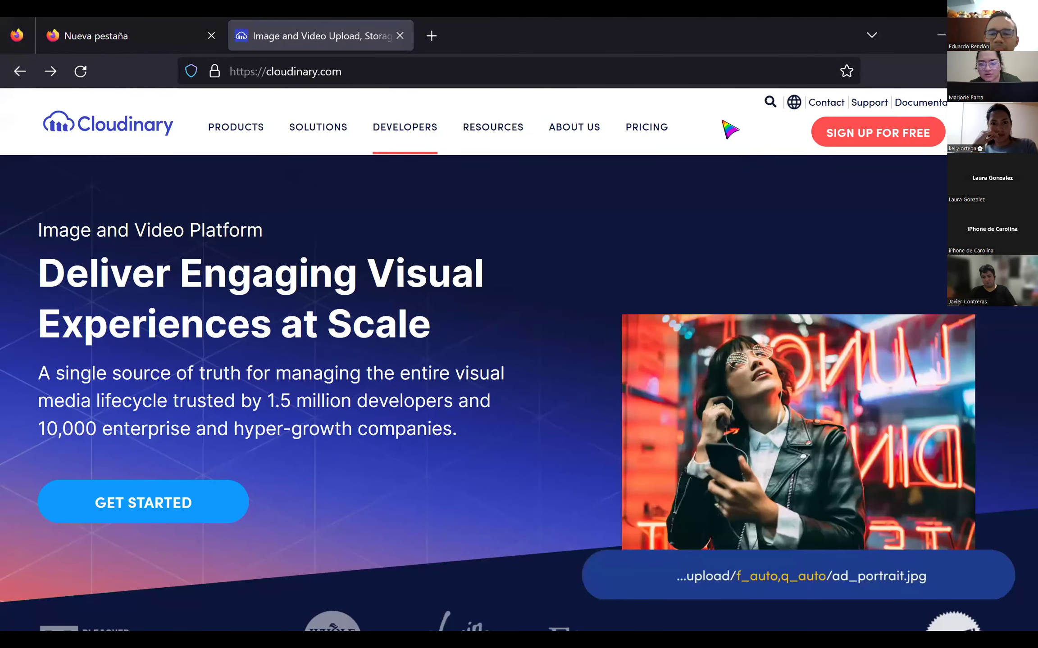
Step: Examine the Cloudinary home page down to its footer links for the image analysis tool, and open the free registration page
scroll(712, 410, "down", 7)
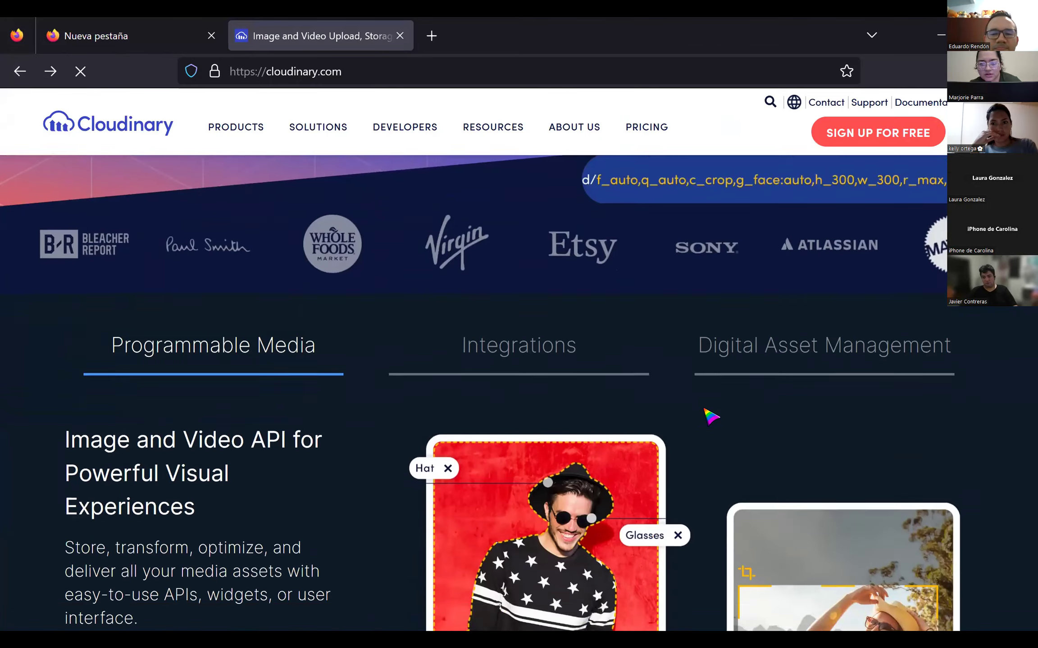
scroll(711, 416, "down", 15)
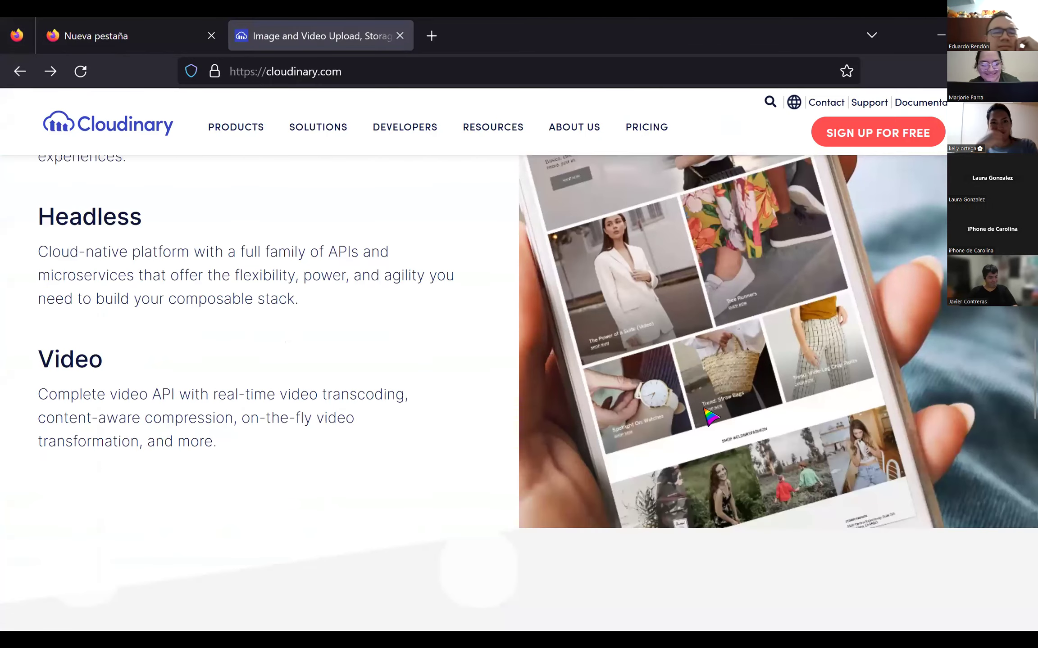
scroll(711, 417, "down", 15)
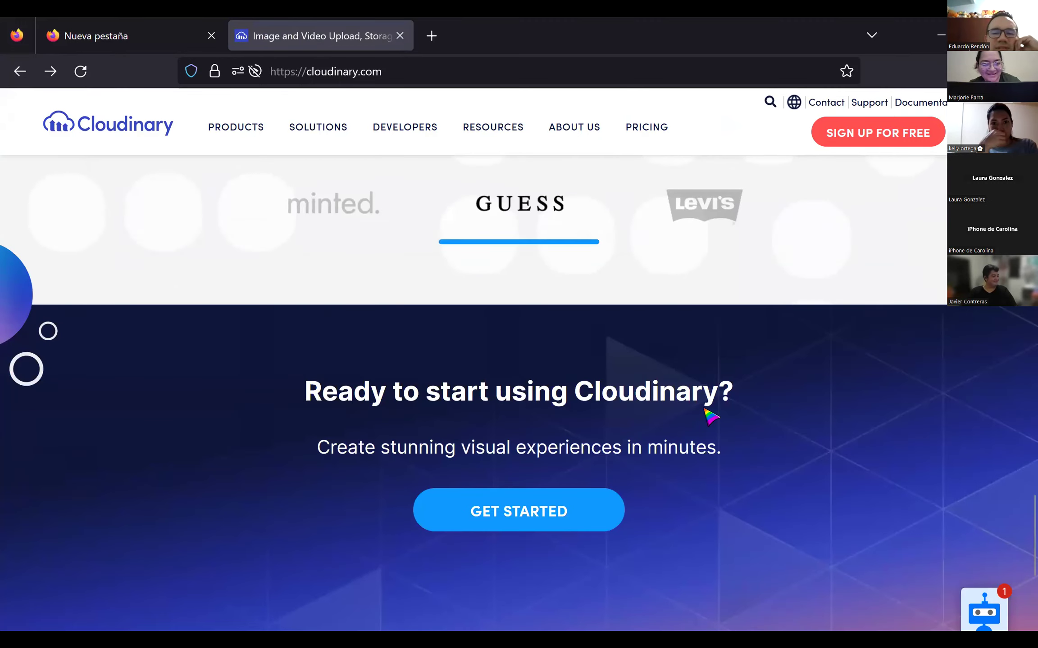
scroll(711, 417, "down", 10)
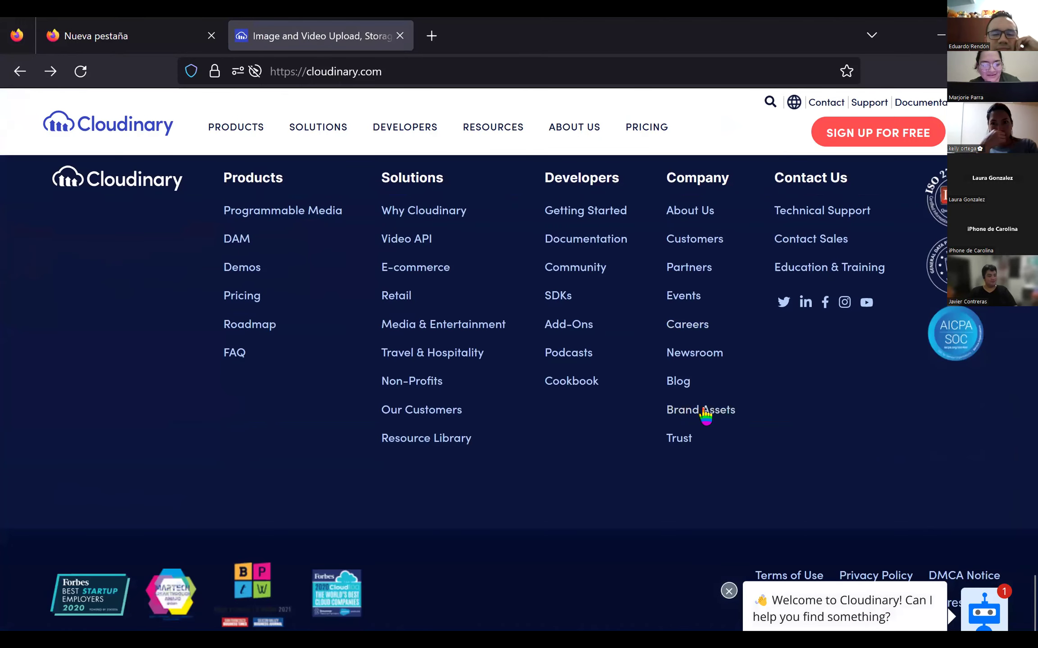
scroll(705, 417, "up", 15)
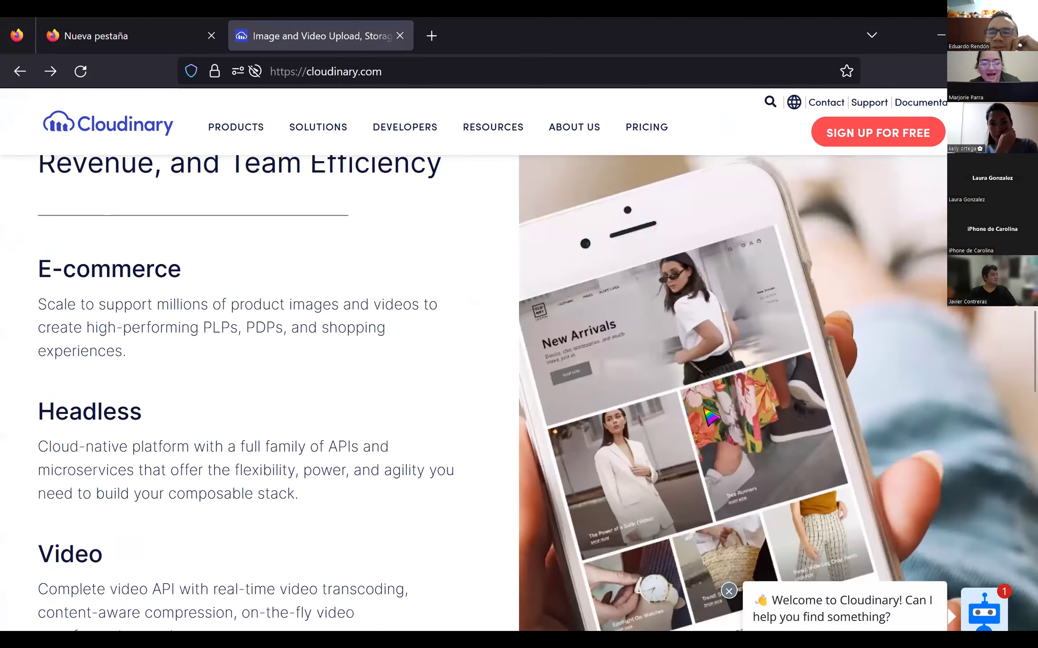
scroll(708, 416, "up", 20)
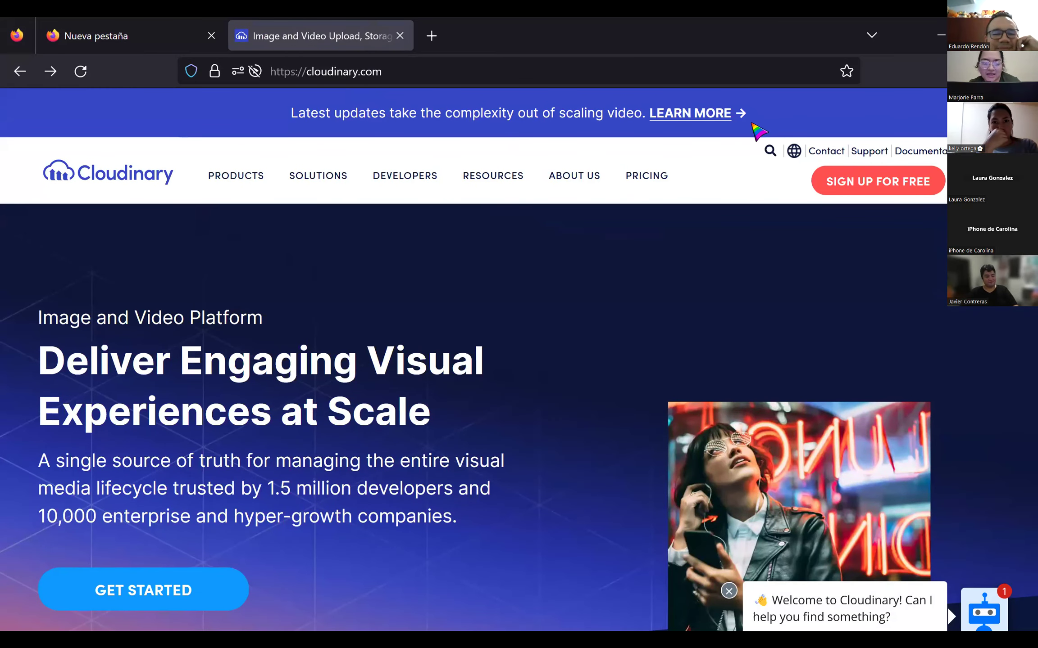
right_click(904, 109)
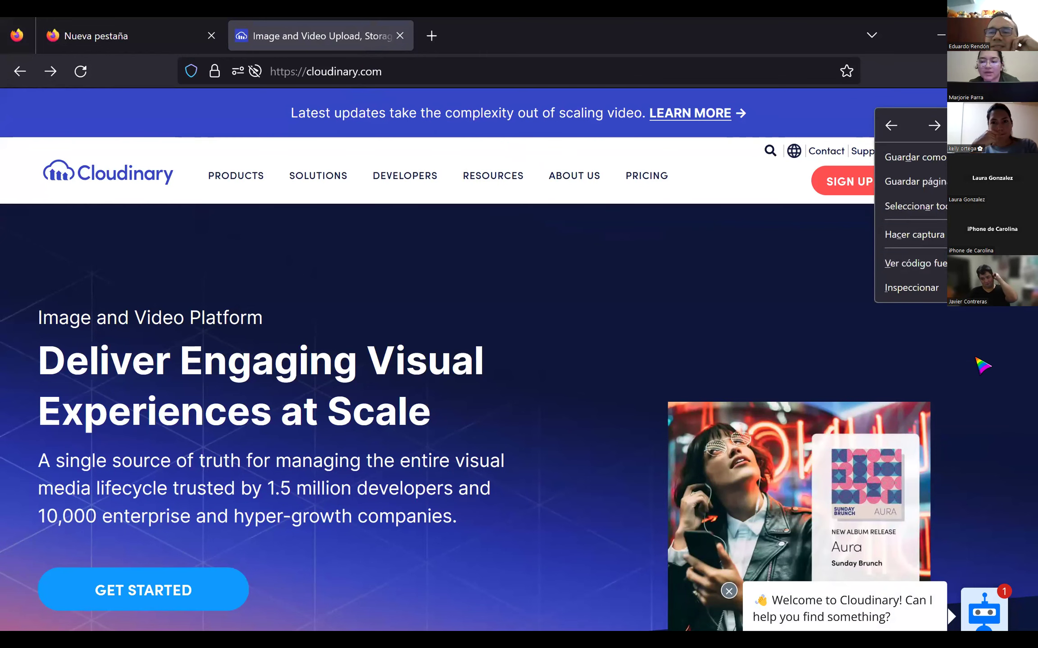
left_click(871, 378)
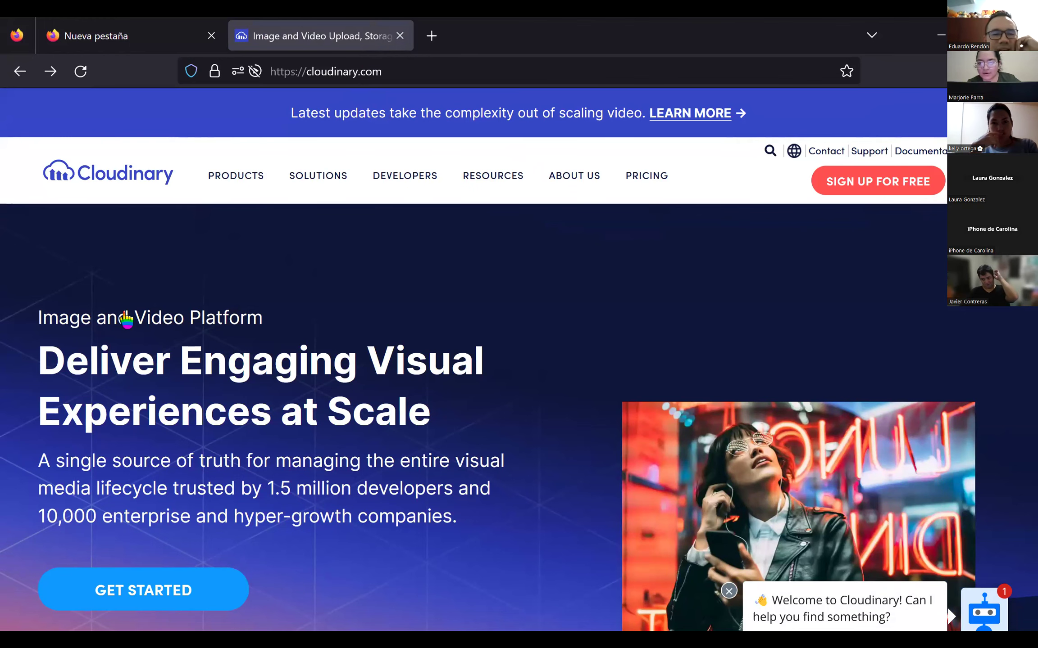
scroll(155, 338, "down", 5)
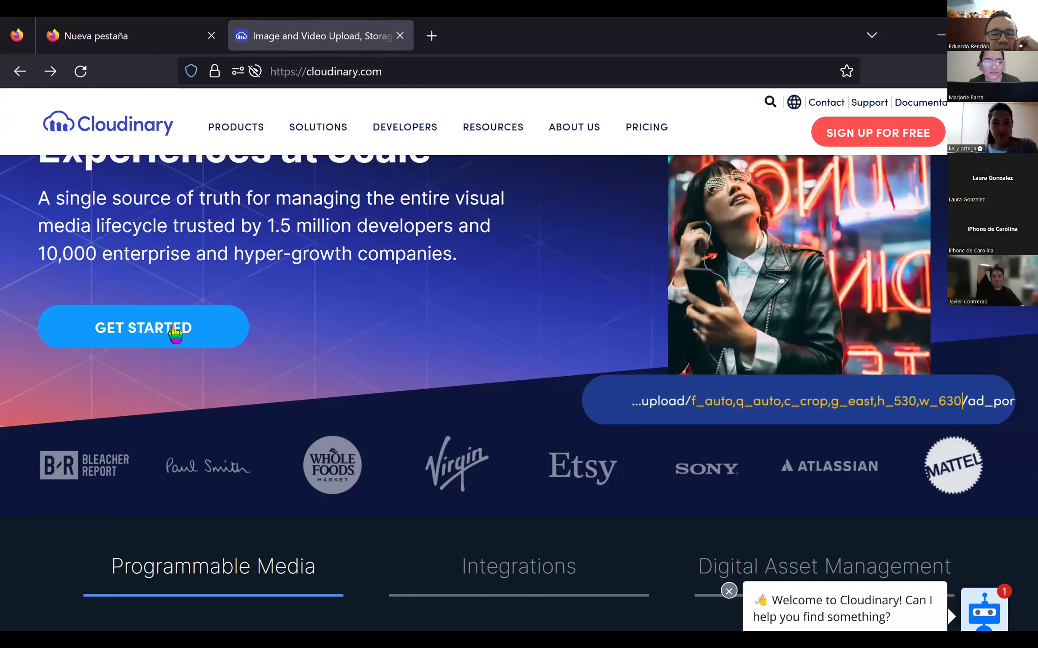
left_click(174, 332)
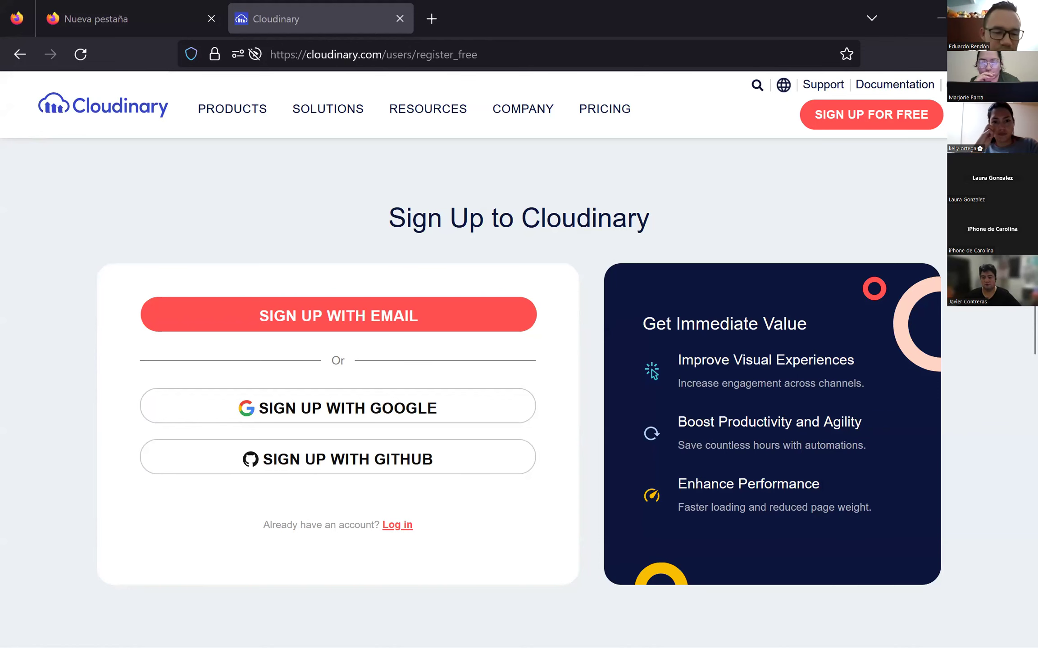
Step: Open the Website Image Analysis Tool at webspeedtest.cloudinary.com and activate its web page URL field
left_click(489, 53)
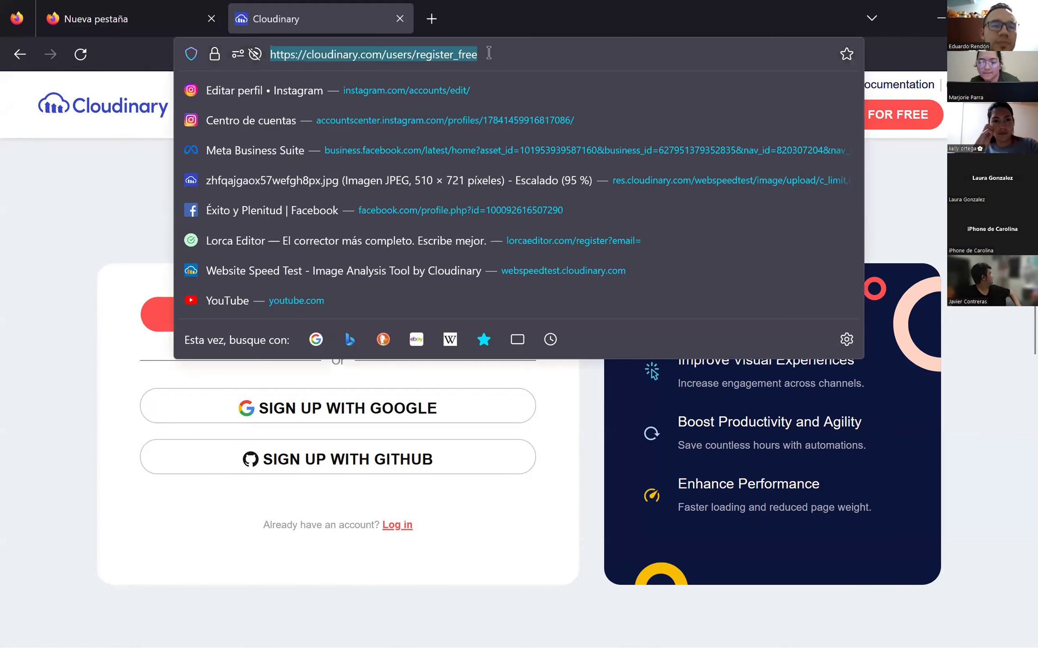
type("webspeedtest.")
key("Return")
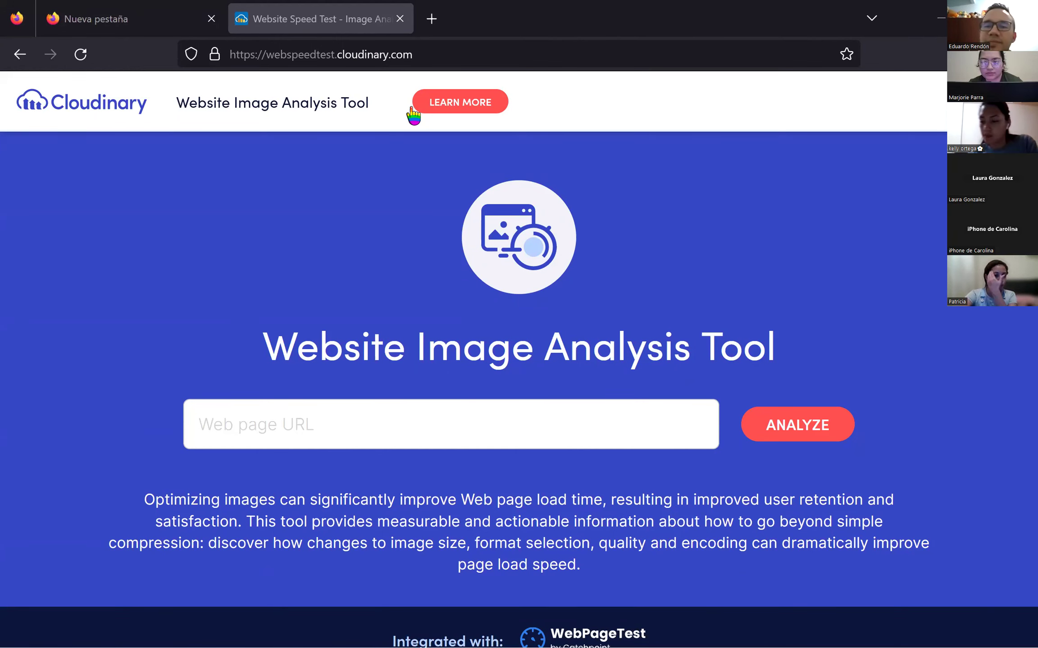
left_click(316, 425)
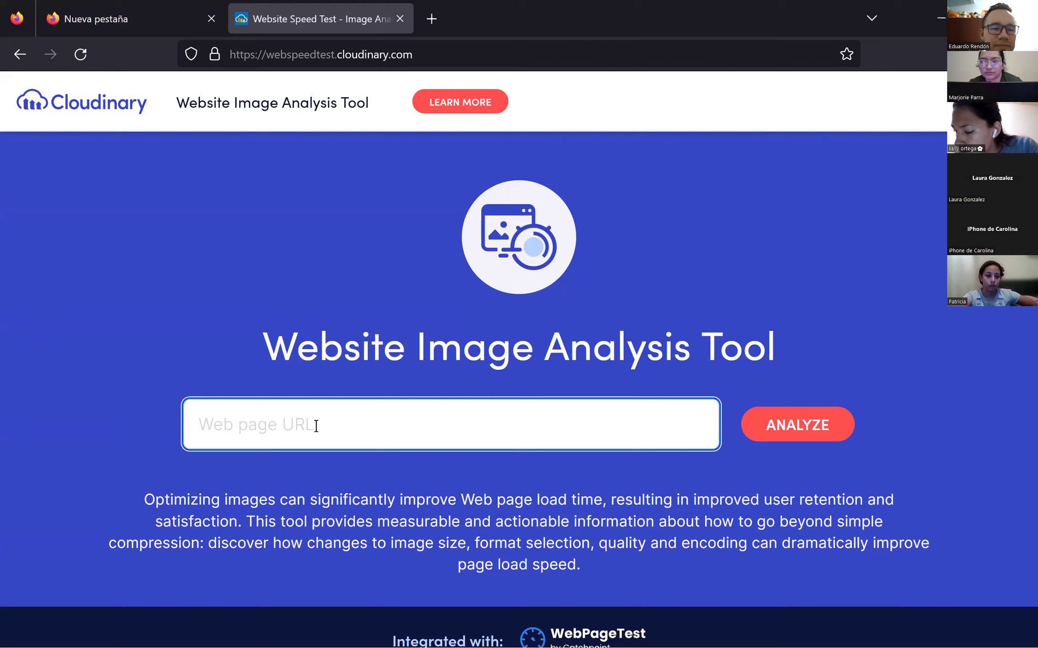
type("https://alcanzalaplenitud.art/edeligar/")
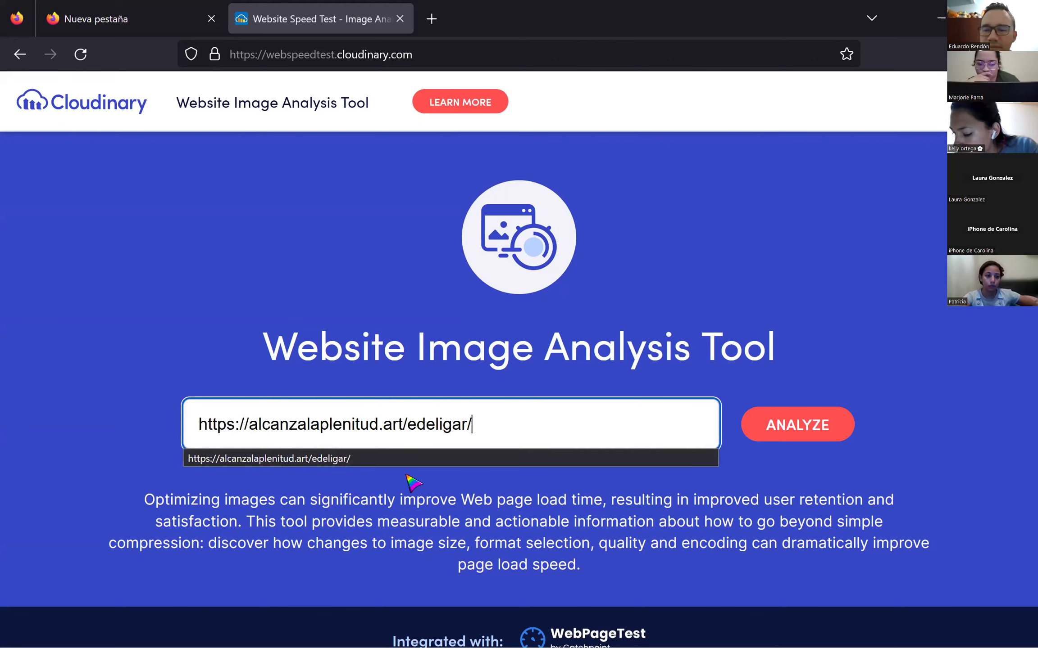
left_click(839, 428)
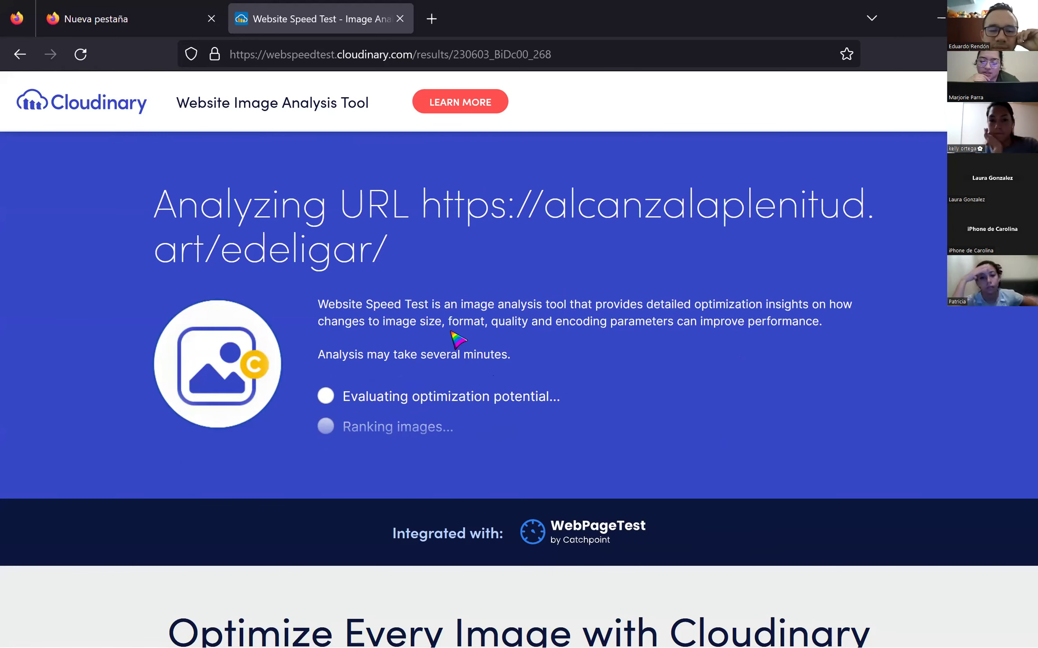
scroll(594, 391, "down", 6)
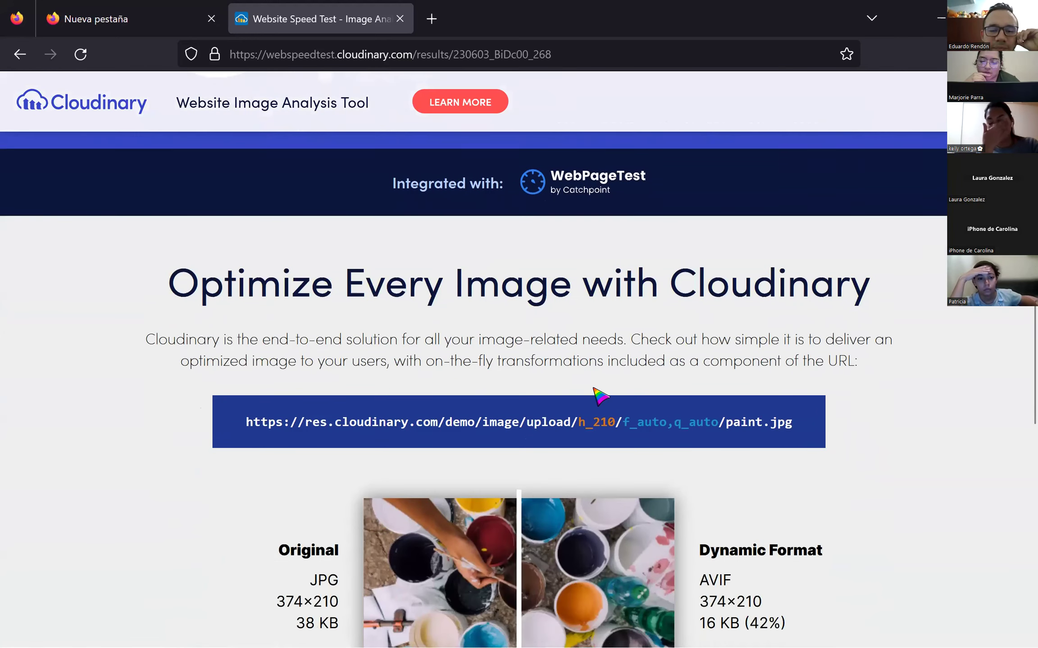
scroll(600, 396, "down", 3)
scroll(600, 396, "up", 9)
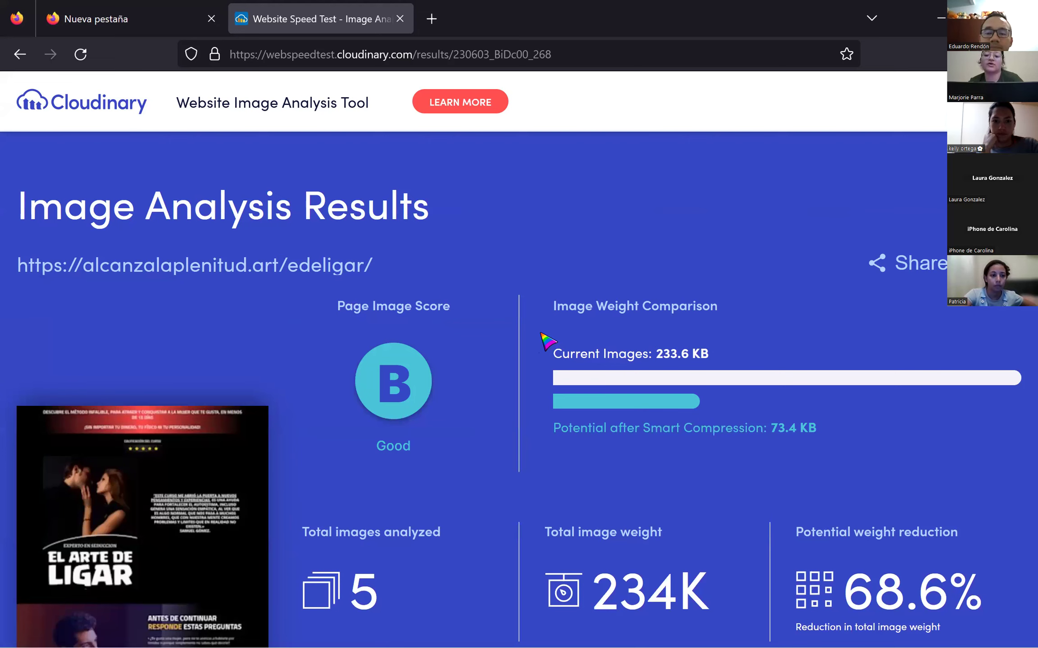
Step: Examine the image analysis results: page image score, total weight, Largest Contentful Paint load time and each of the other page assets
scroll(526, 335, "down", 7)
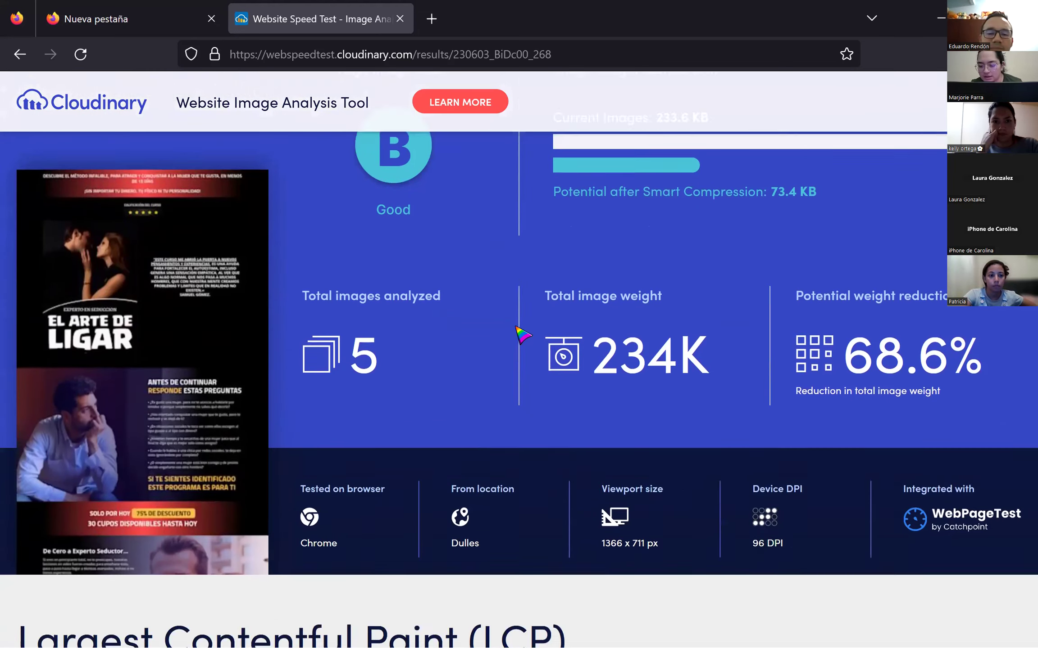
scroll(522, 335, "down", 8)
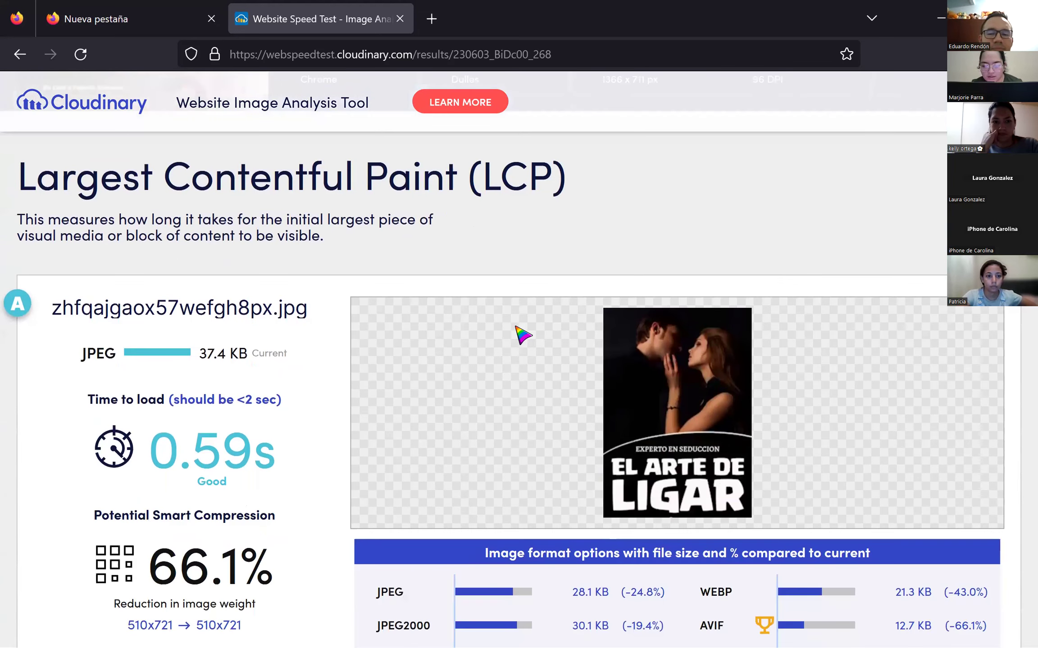
scroll(523, 336, "down", 2)
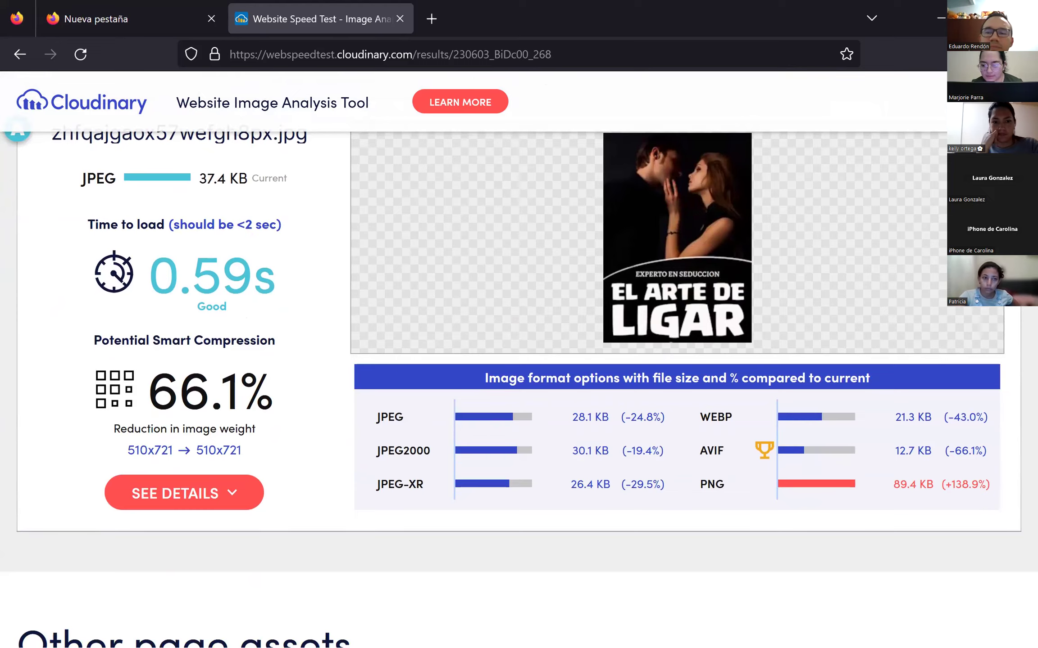
scroll(581, 426, "down", 9)
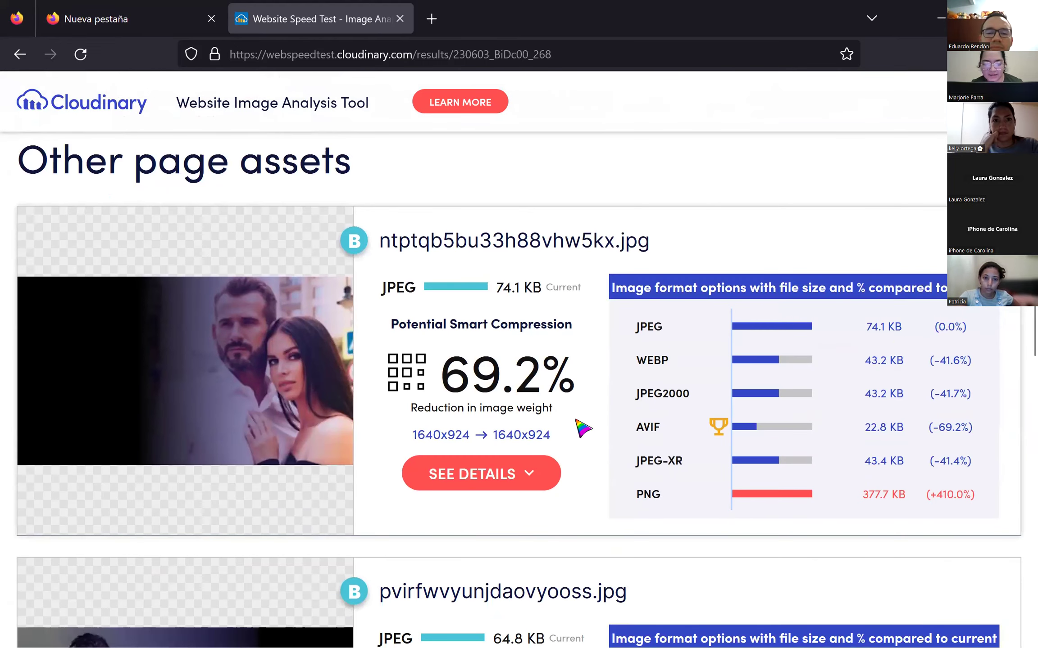
scroll(359, 475, "down", 5)
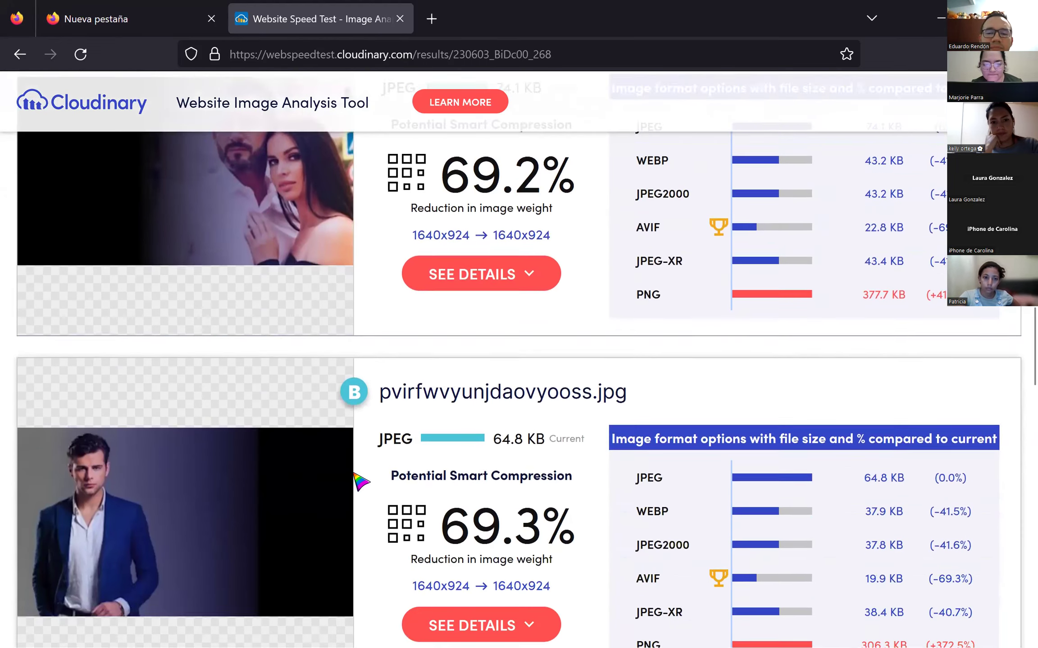
scroll(355, 475, "down", 2)
scroll(355, 475, "down", 5)
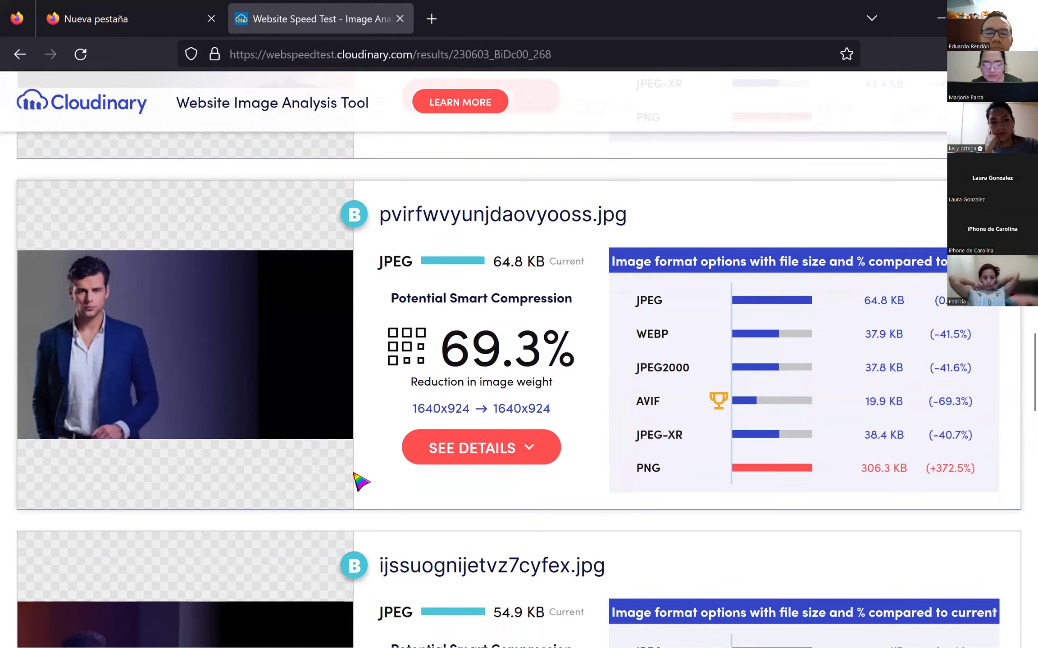
scroll(360, 482, "down", 2)
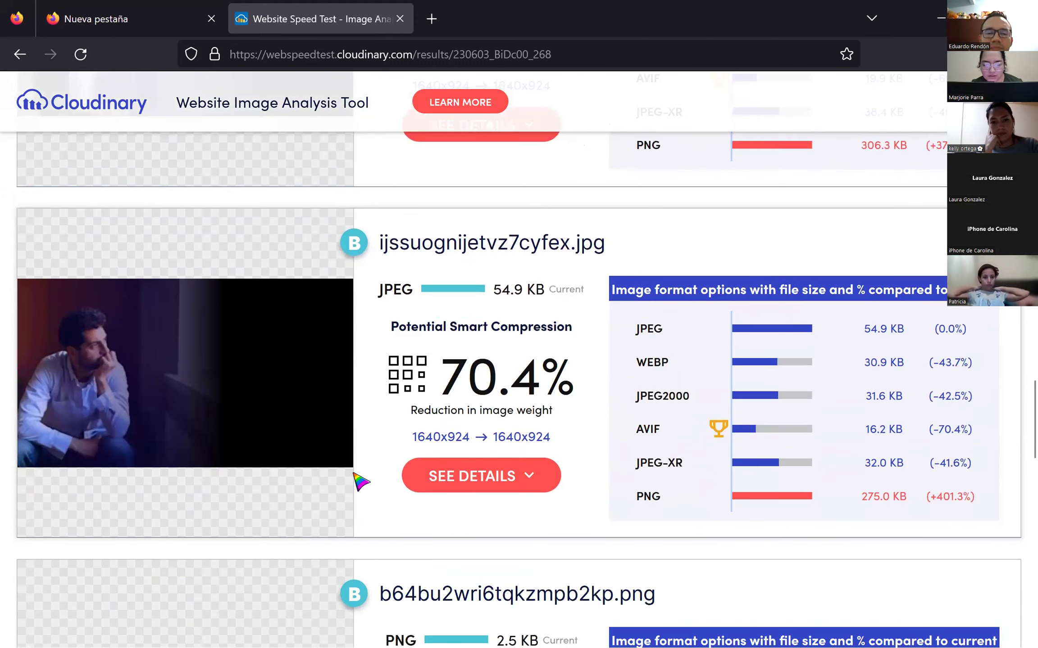
scroll(360, 482, "down", 5)
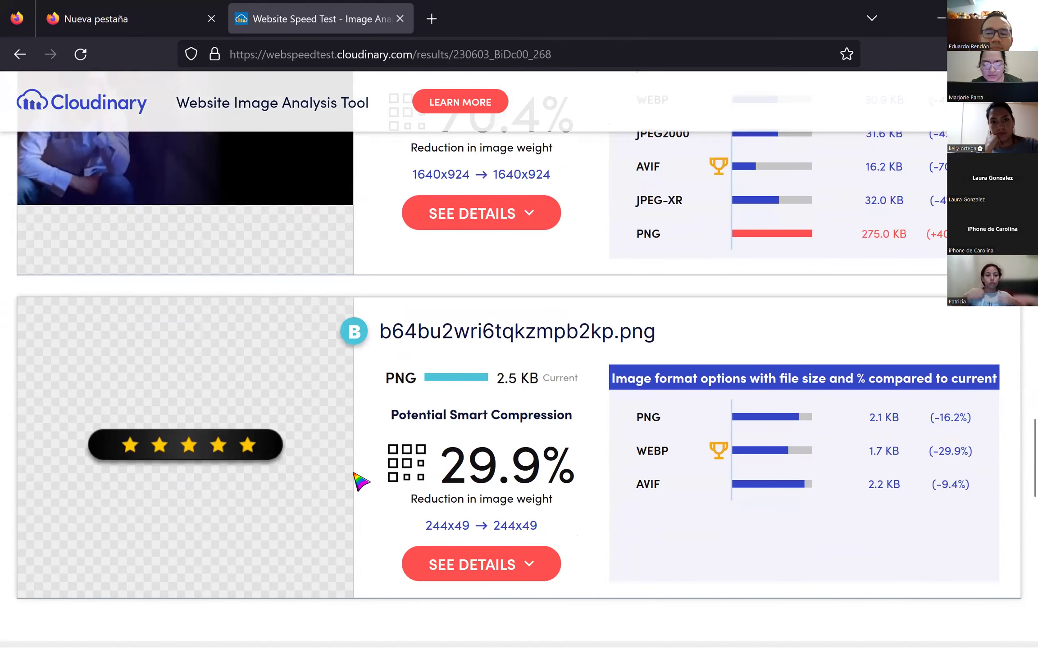
Step: Look over the rest of the results page, and recheck the compression potential of the images under Other page assets
scroll(360, 482, "down", 15)
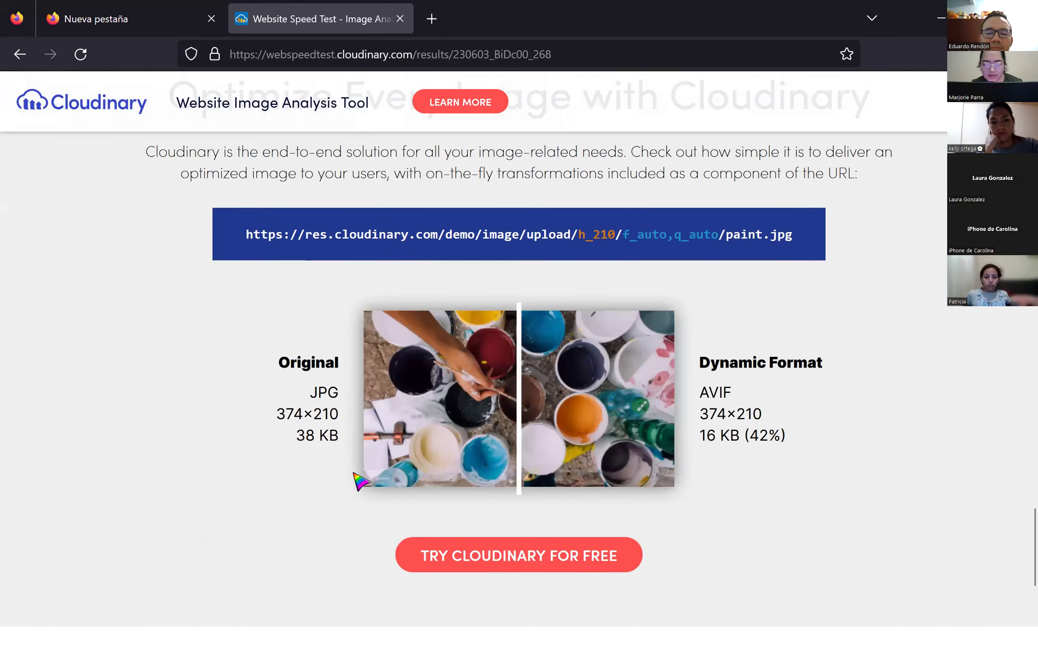
scroll(360, 482, "down", 4)
scroll(361, 482, "up", 8)
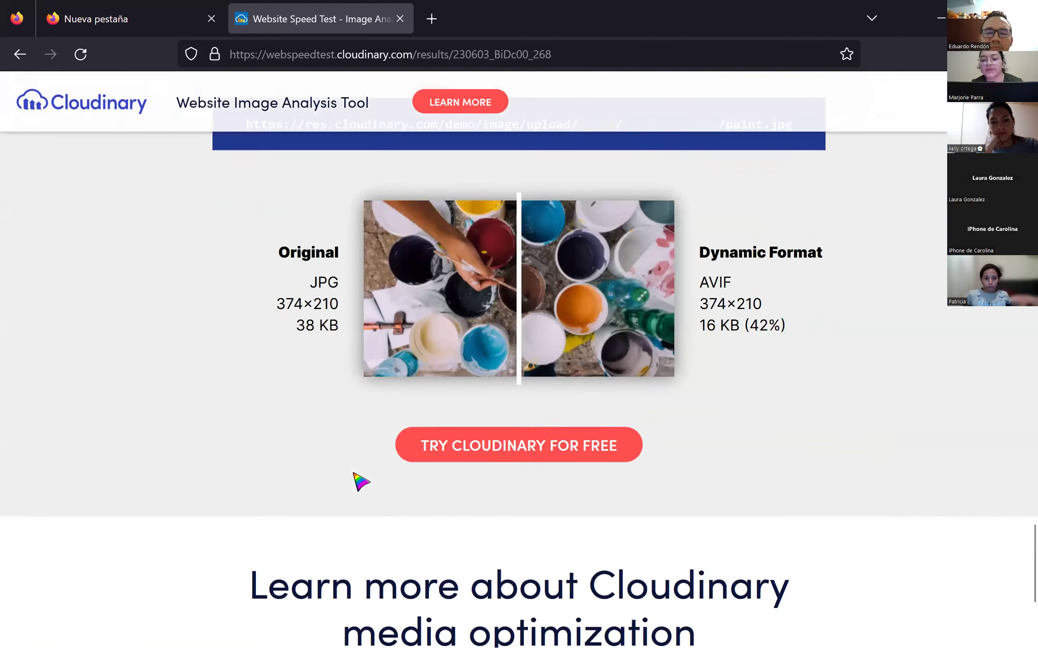
scroll(361, 482, "up", 6)
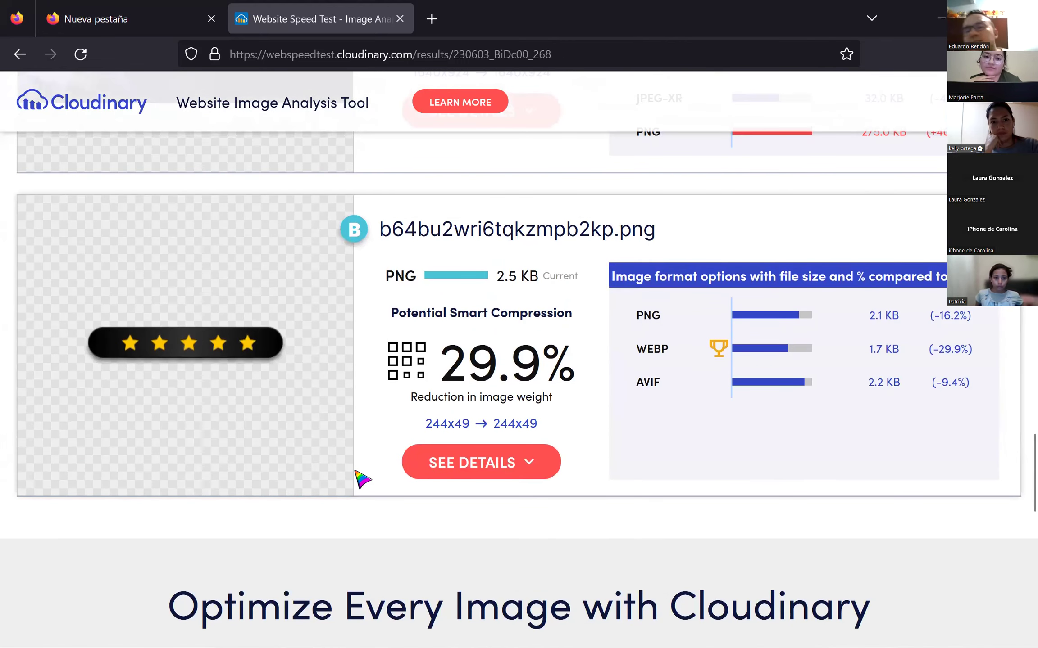
scroll(426, 548, "up", 12)
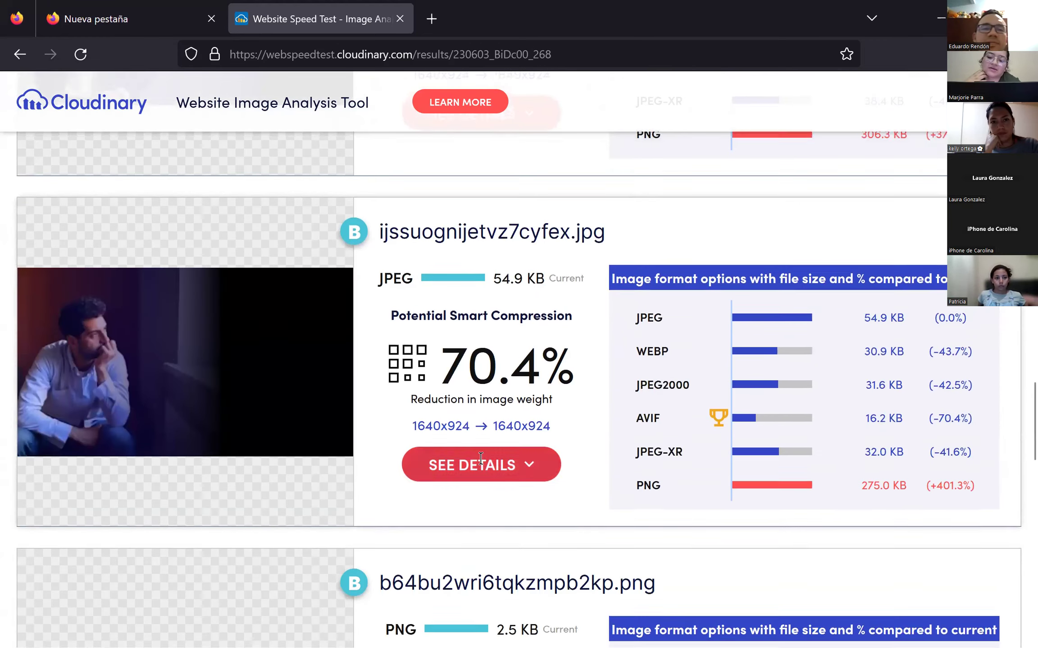
scroll(484, 450, "up", 5)
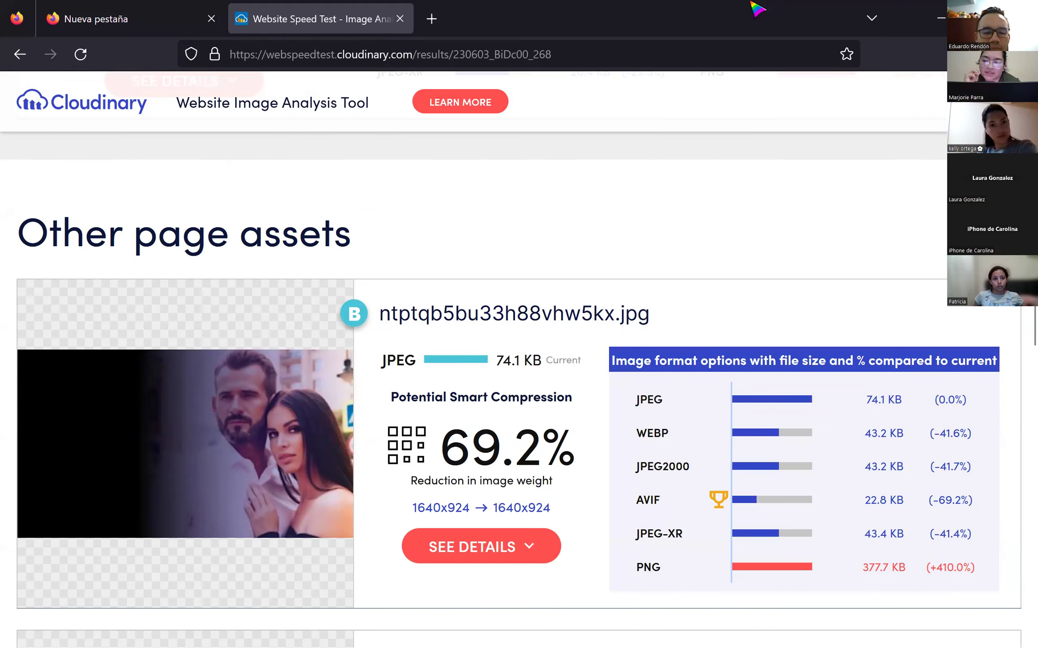
Step: Switch to Meta Ads Manager in Chrome and examine the ad sets' page load, cost, initiated payment and persuasion metrics
key("alt+Tab")
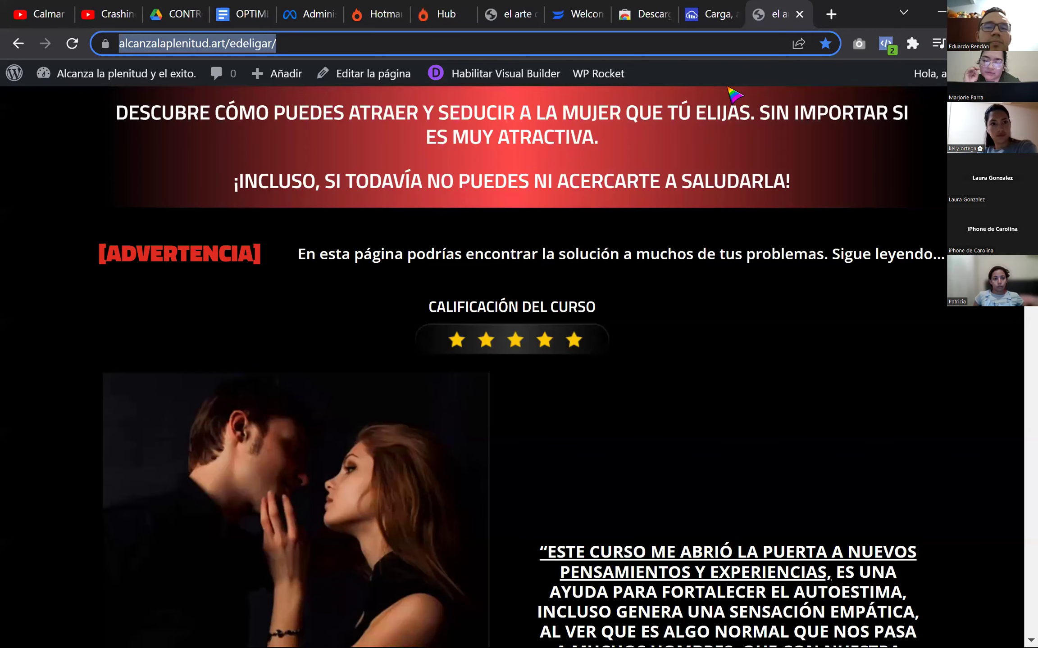
left_click(302, 15)
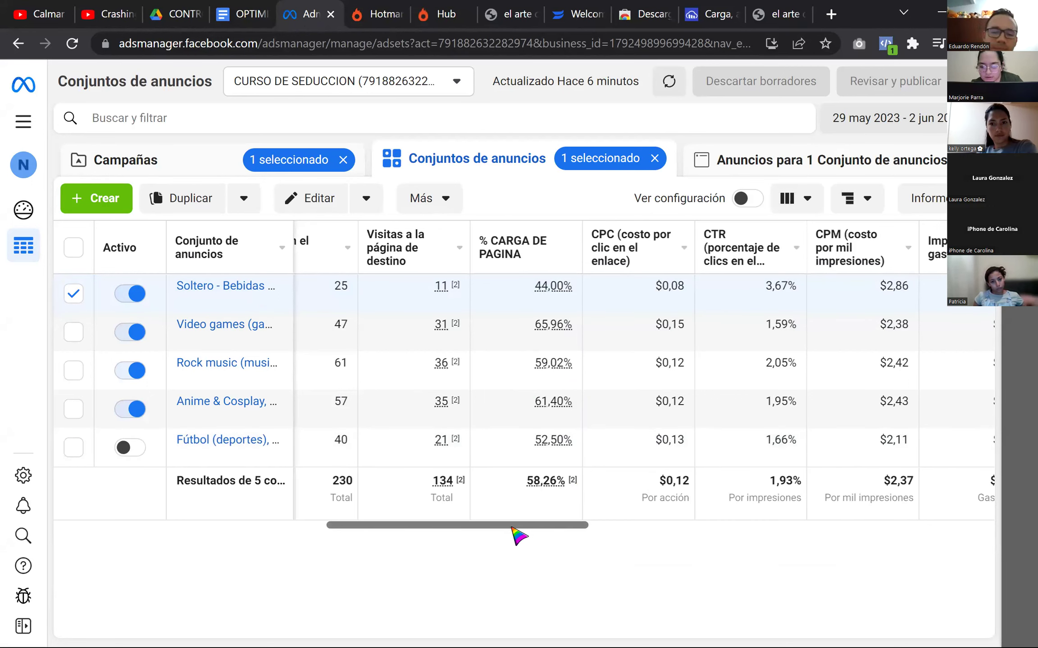
left_click_drag(516, 527, 637, 538)
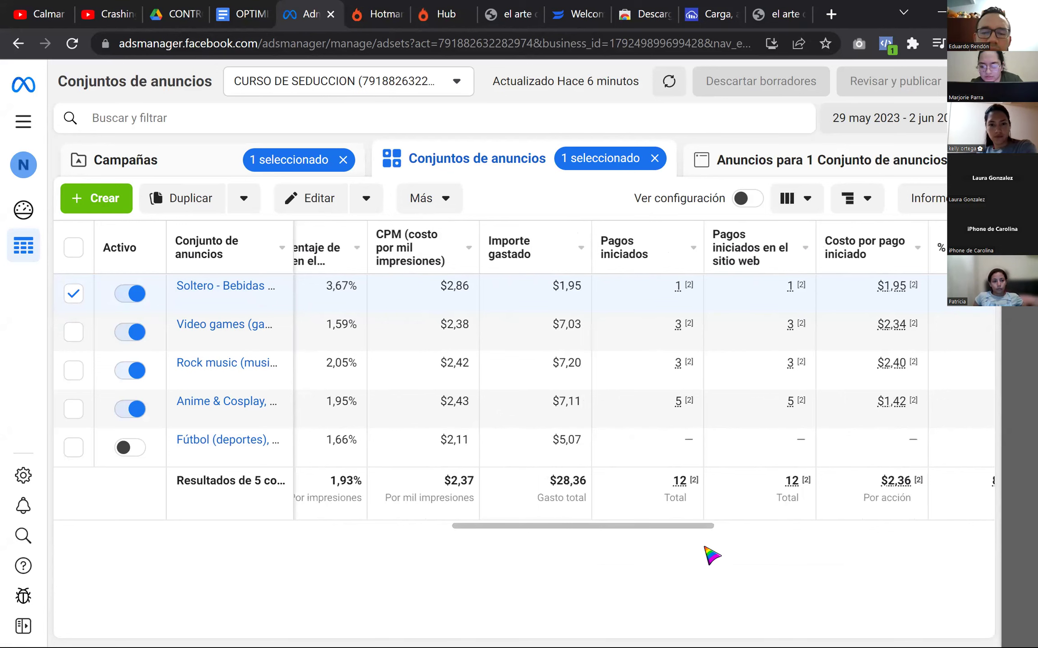
left_click_drag(658, 530, 709, 534)
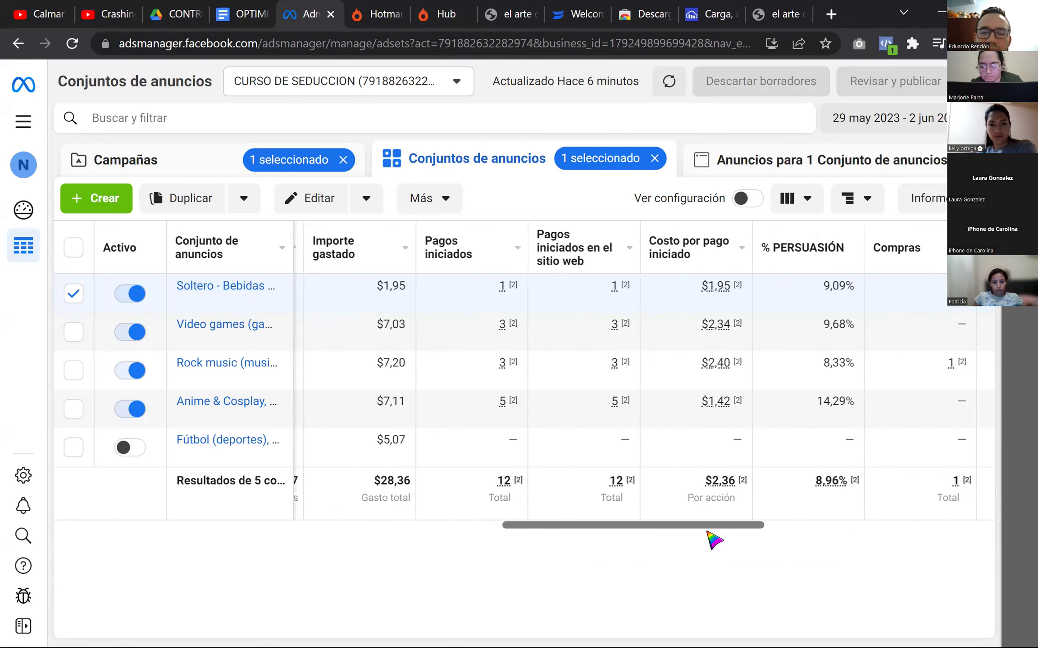
left_click_drag(714, 539, 571, 542)
Step: Open the ads of the Soltero - Bebidas ad set, narrow the Anuncio column and review the ads' metrics including % CARGA DE PAGINA
left_click(233, 293)
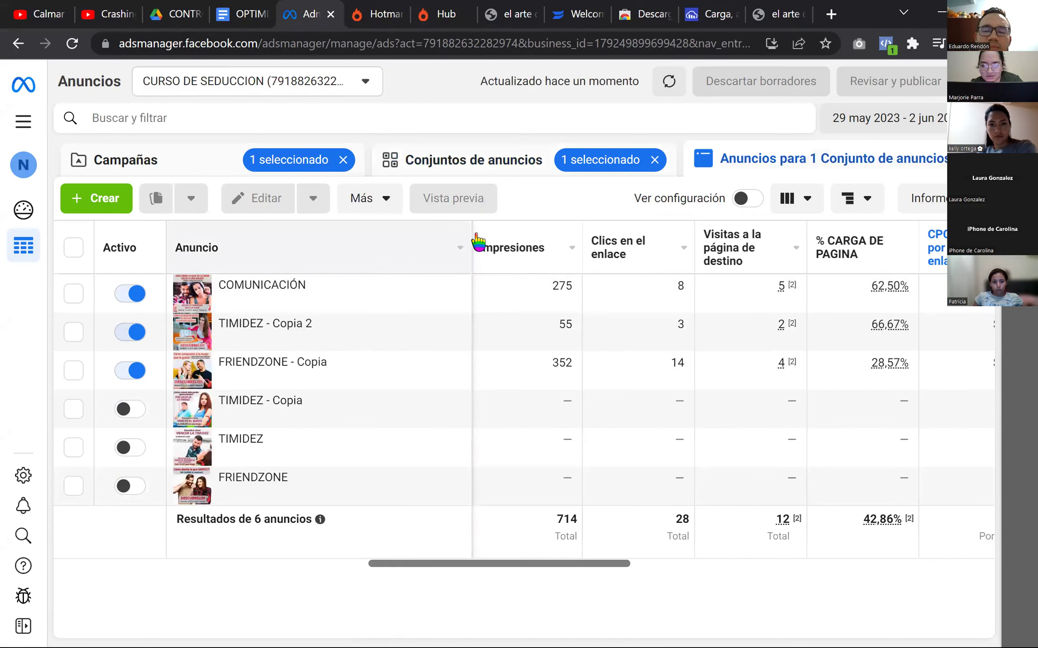
left_click_drag(469, 230, 301, 252)
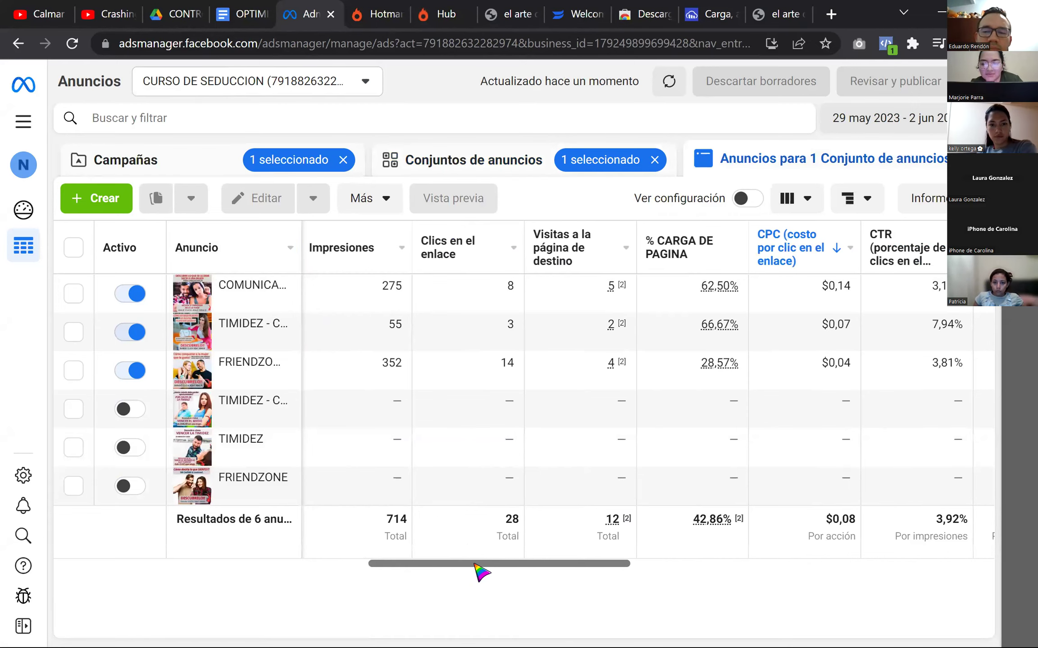
scroll(497, 572, "right", 15)
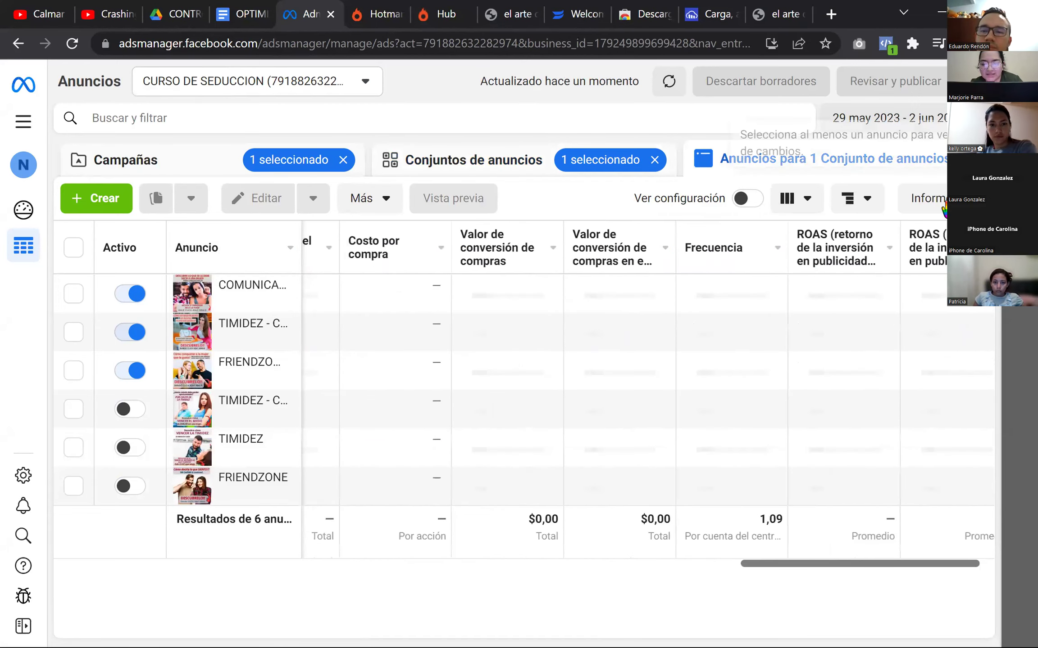
scroll(474, 572, "left", 15)
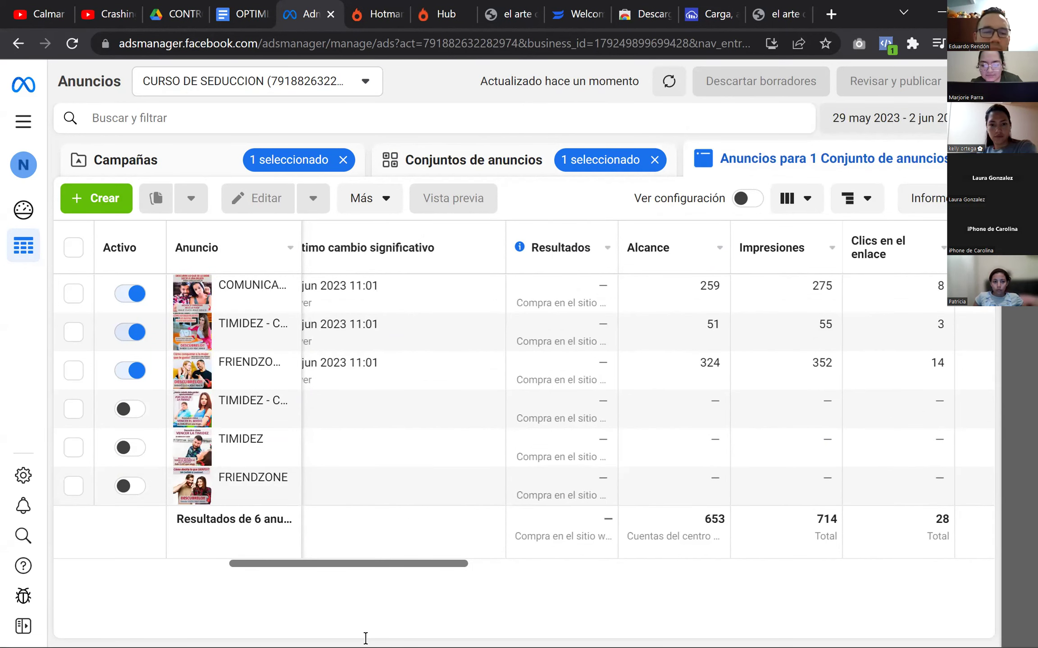
scroll(500, 567, "right", 5)
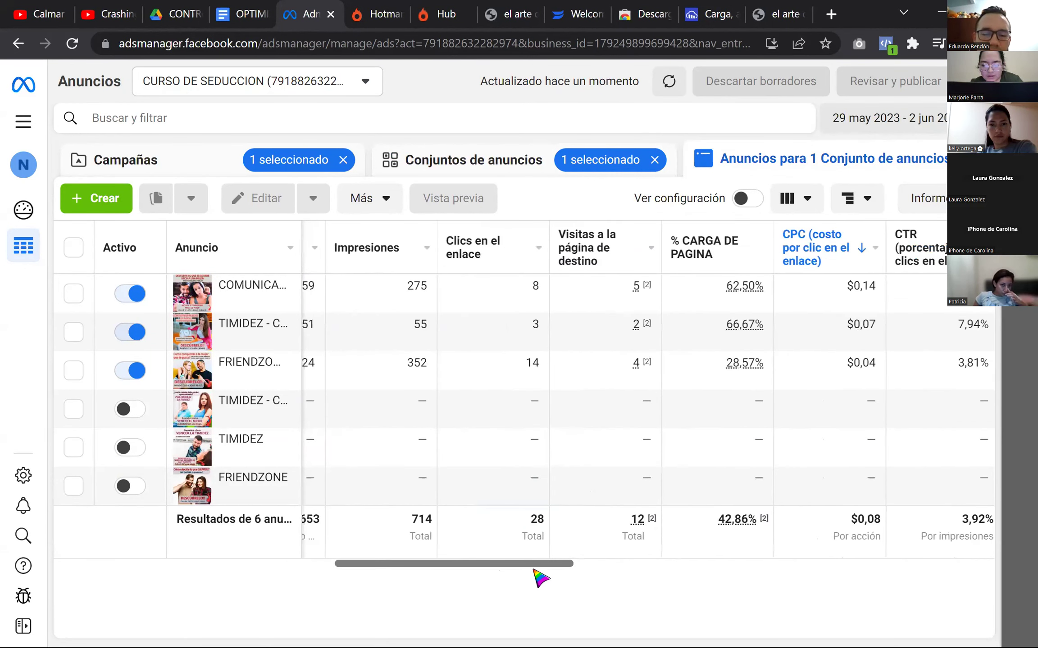
left_click_drag(534, 568, 570, 567)
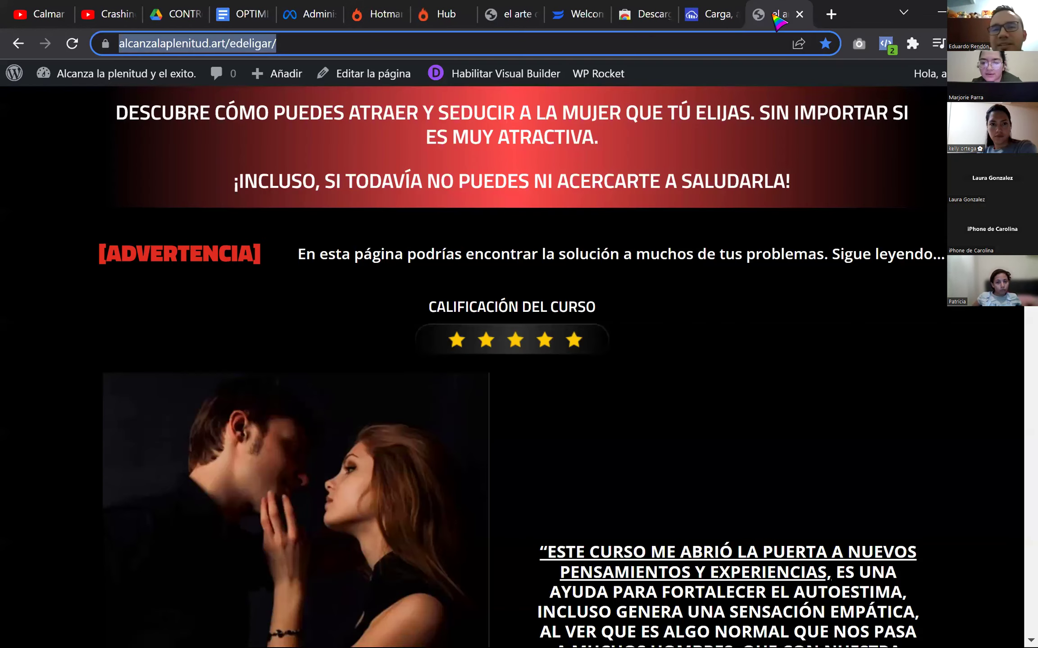
Step: View the edeligar landing page, return to Ads Manager and set the ads' date range to Hoy
left_click(782, 15)
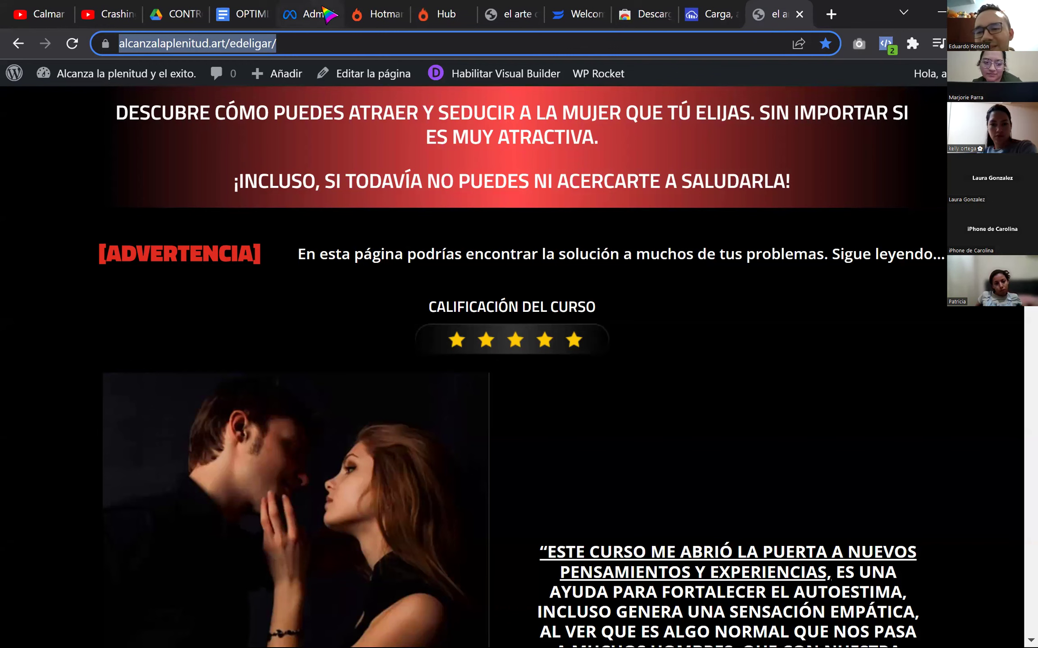
left_click(316, 18)
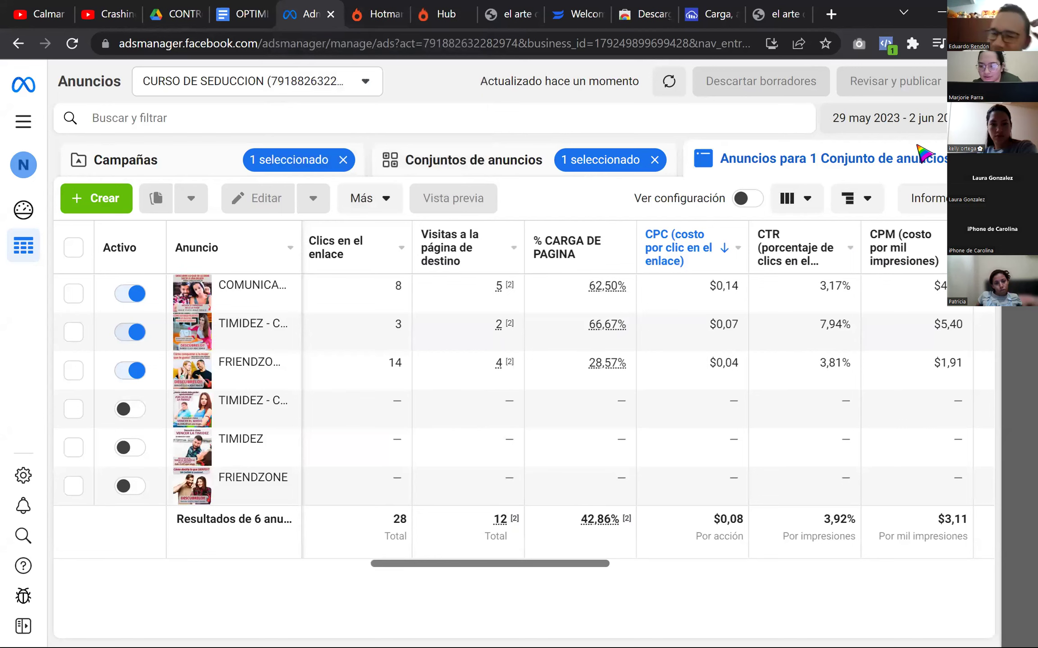
left_click(927, 132)
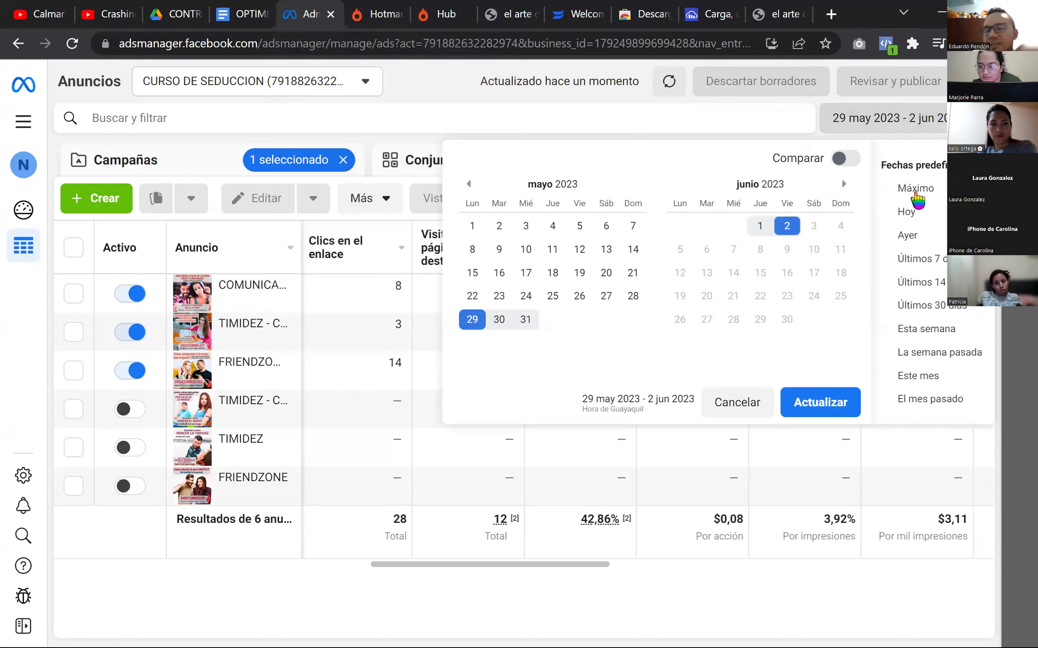
left_click(906, 211)
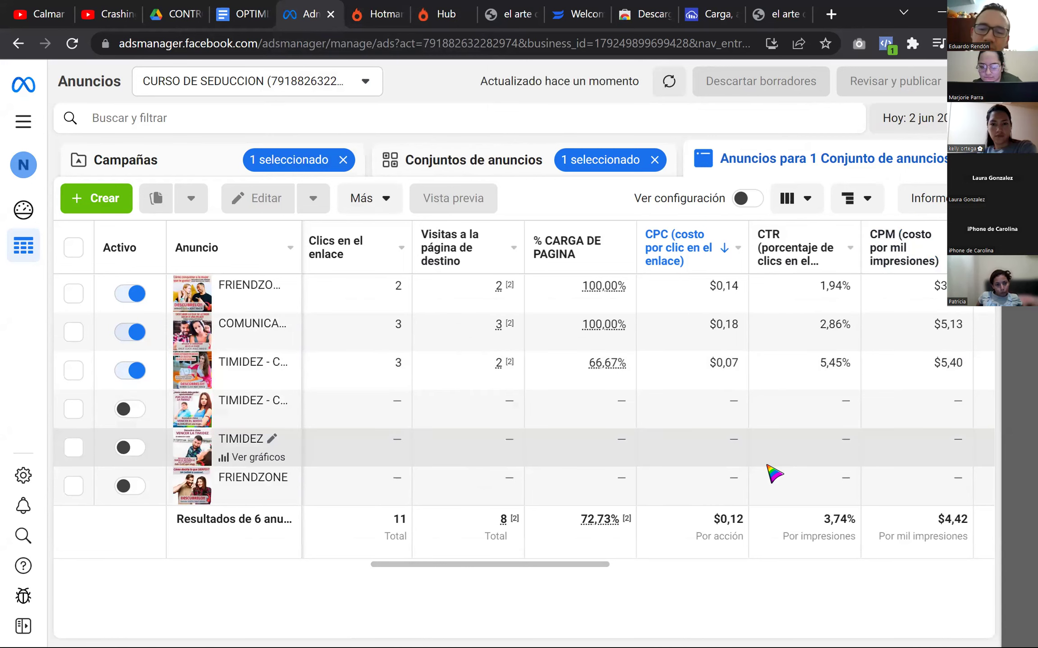
Step: Set the ads' date range to 1 June 2023 and update the table to view that day's metrics
left_click(938, 135)
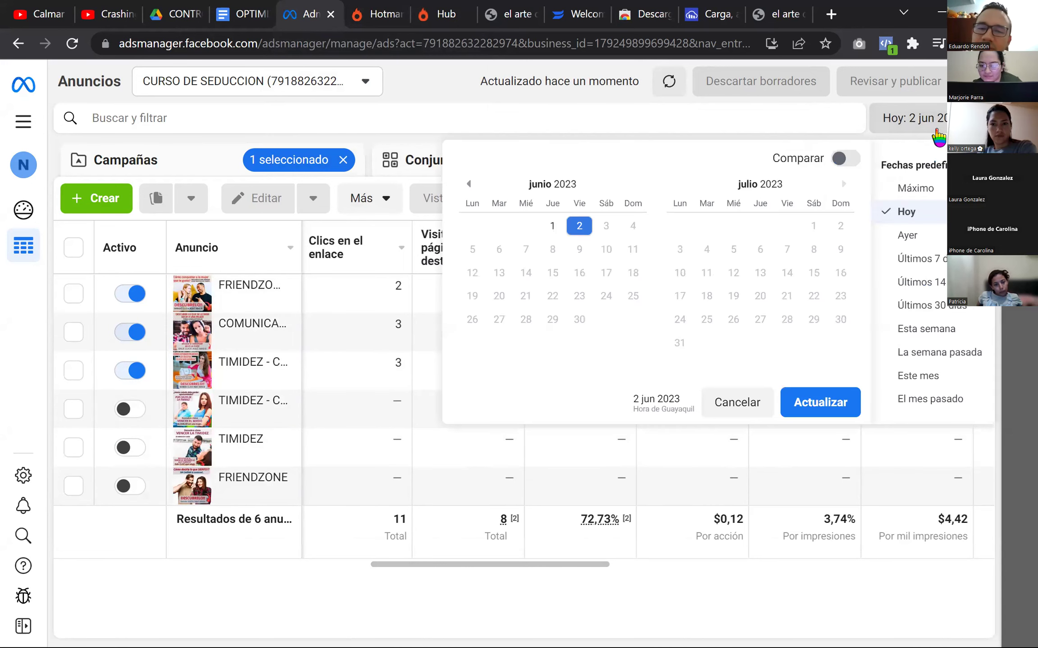
left_click(552, 226)
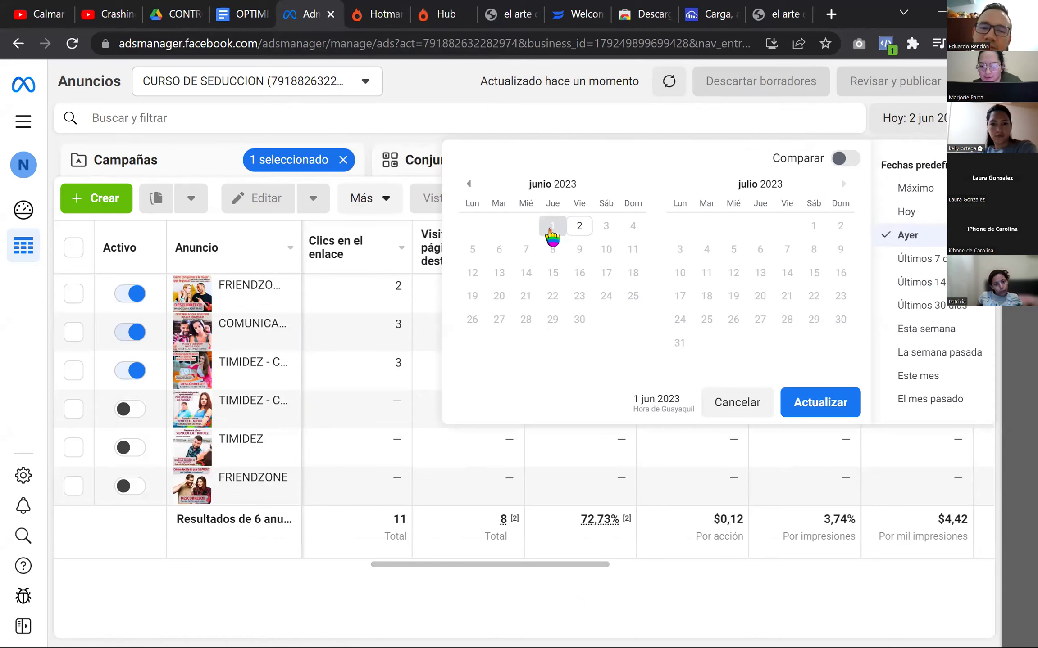
left_click(816, 409)
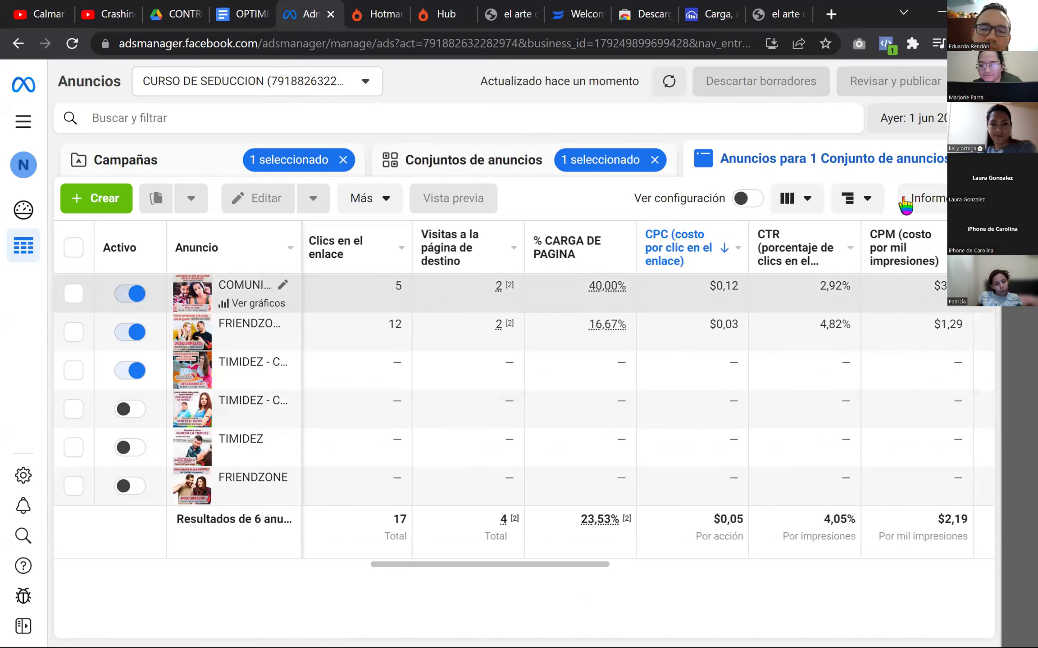
Step: Set the ads' date range to 31 May 2023 and update the table to view that day's metrics
left_click(942, 121)
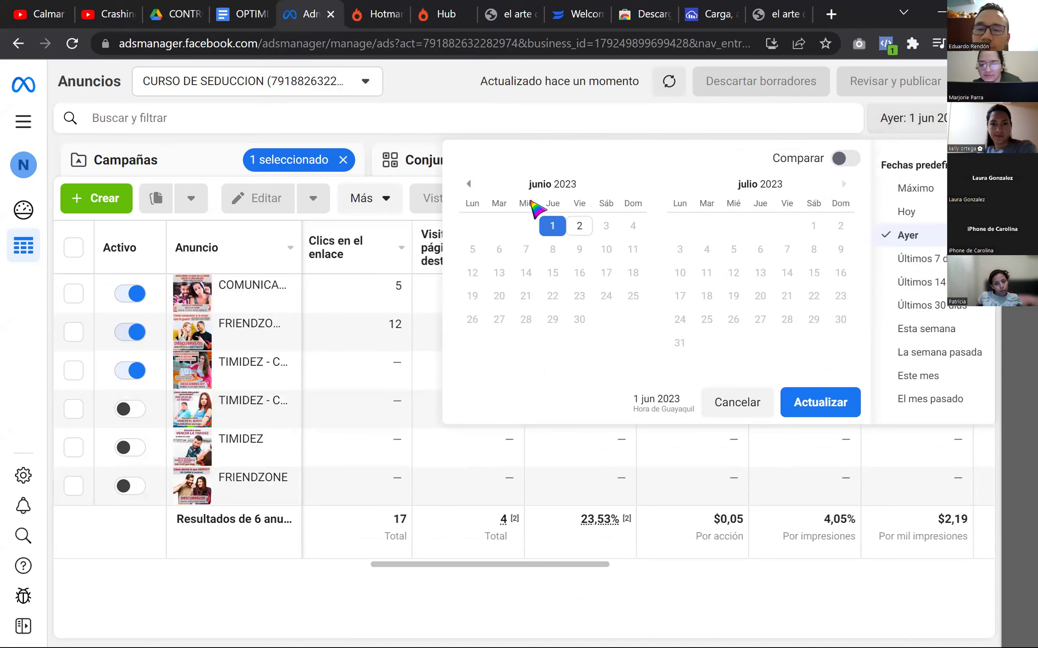
left_click(467, 188)
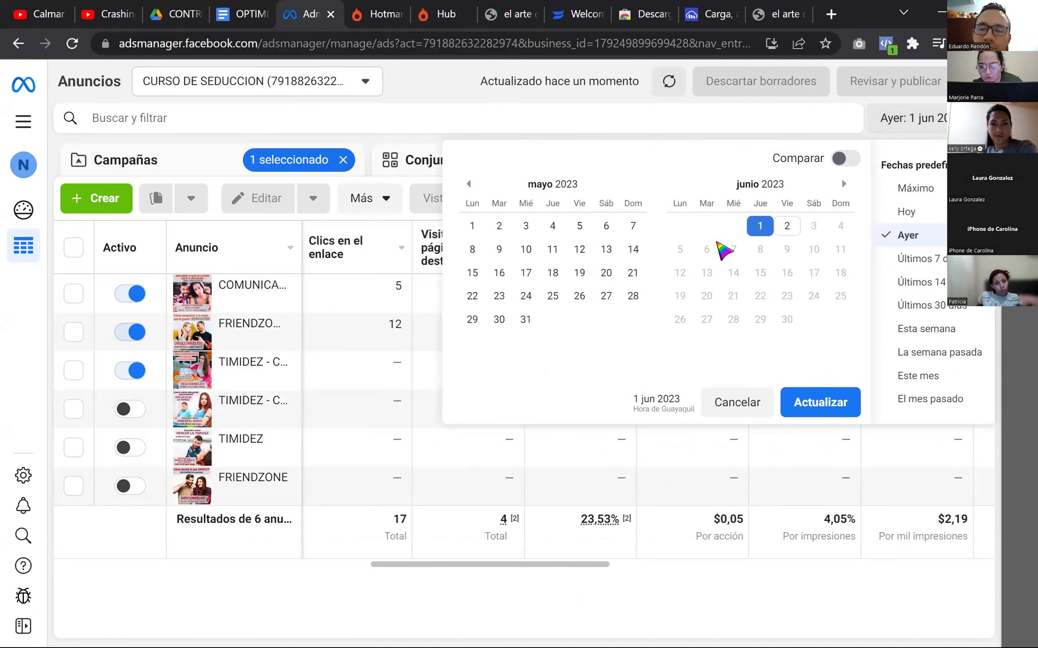
left_click(525, 321)
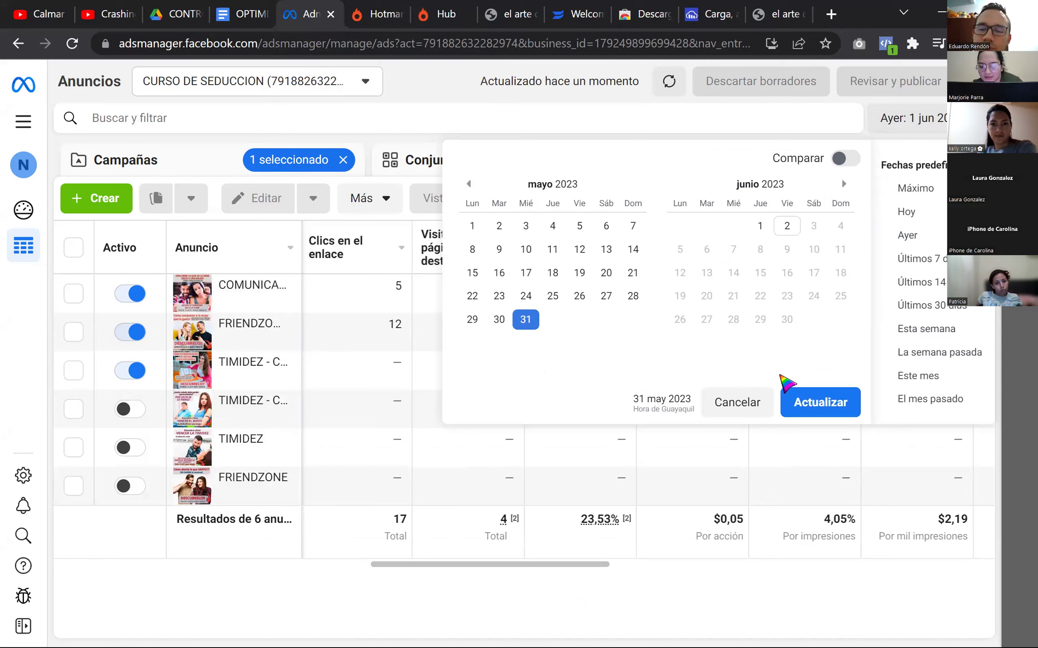
left_click(792, 396)
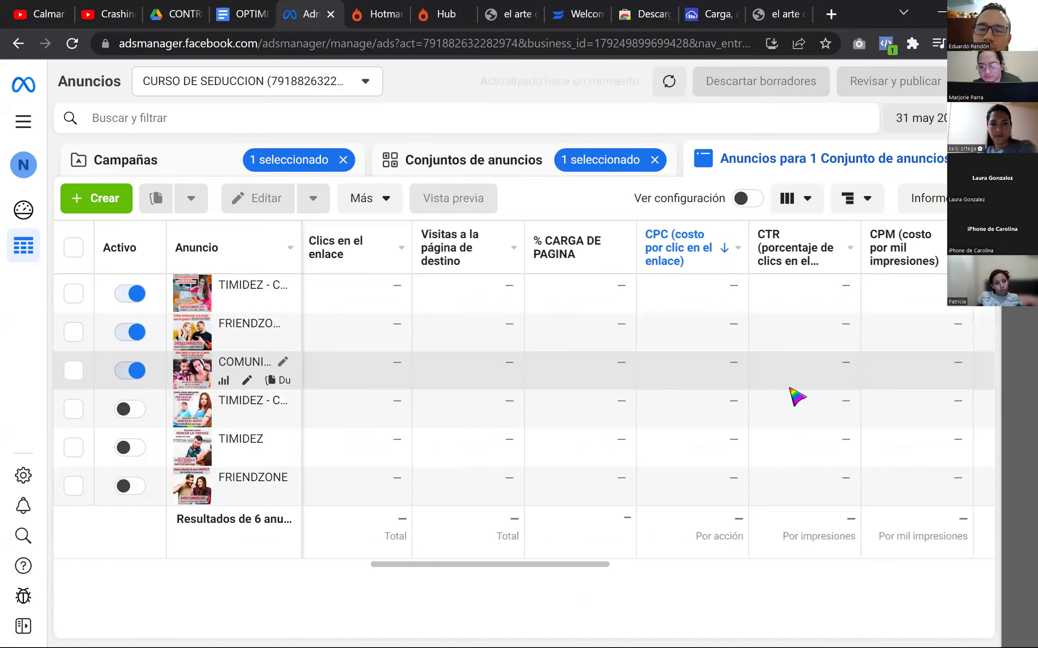
Step: Return the ads' date range to 1 June 2023 and update the table
left_click(896, 124)
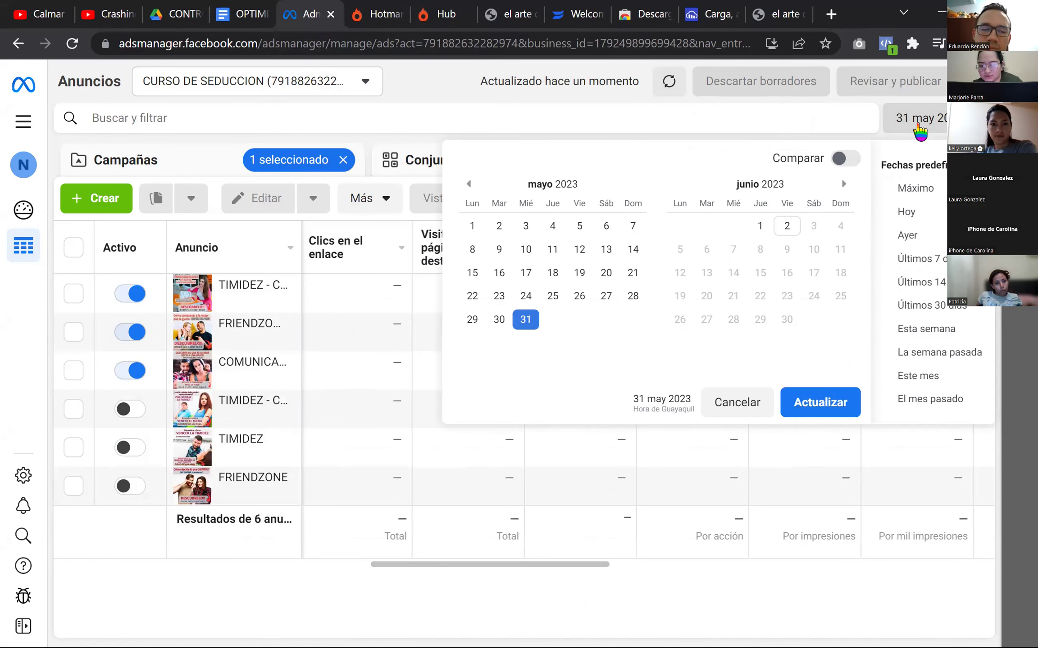
left_click(760, 226)
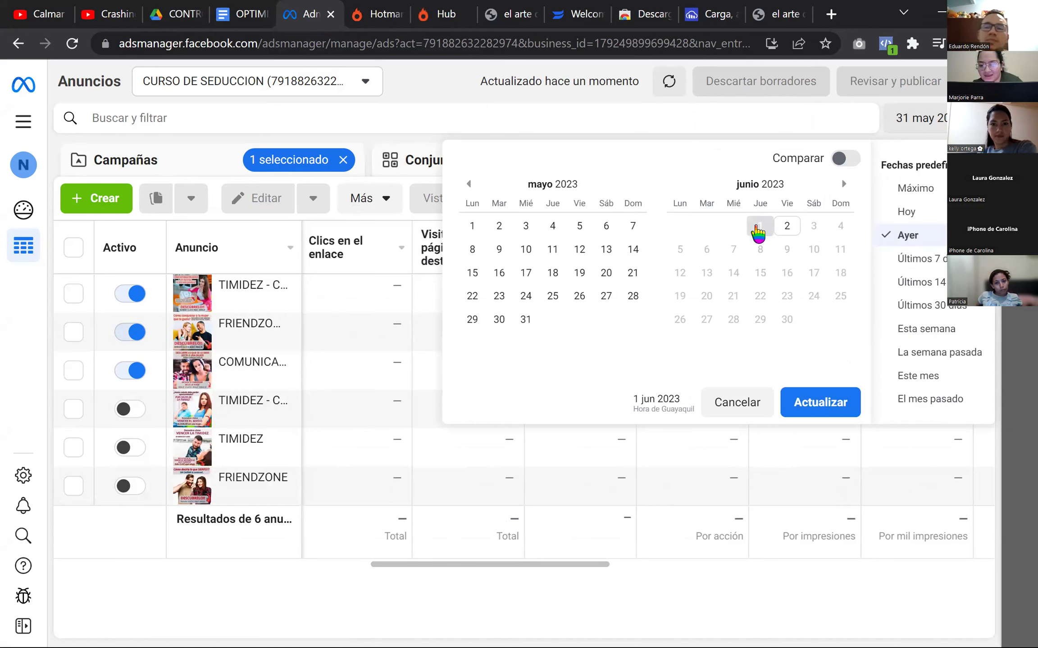
left_click(819, 398)
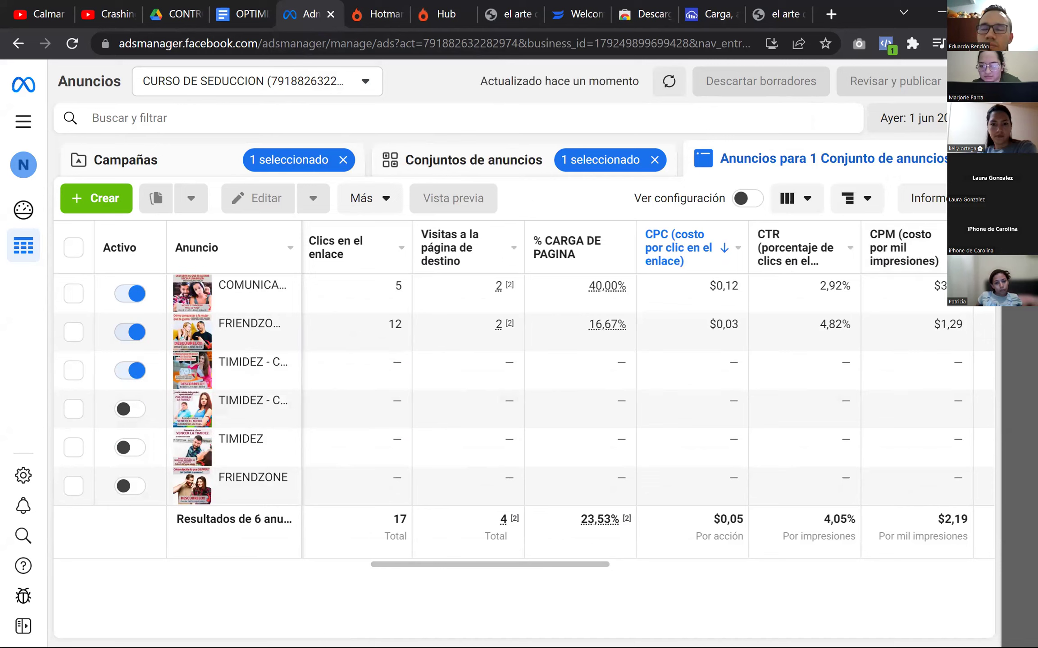
Step: View the ads' metrics for 2 June 2023, and set the date range to Máximo
left_click(899, 120)
left_click(580, 226)
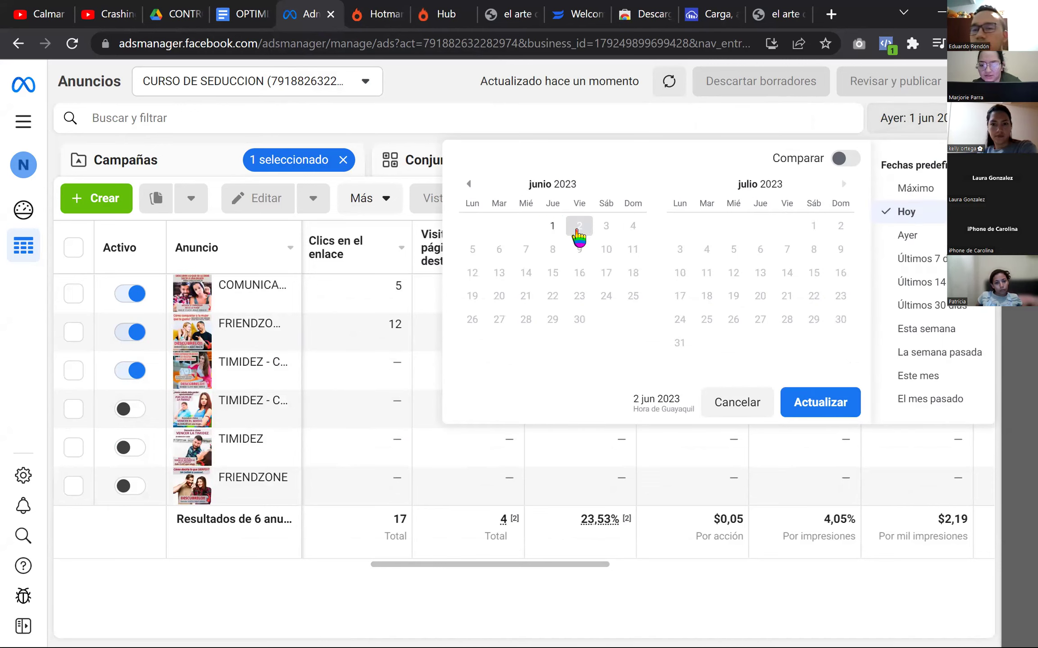
left_click(829, 402)
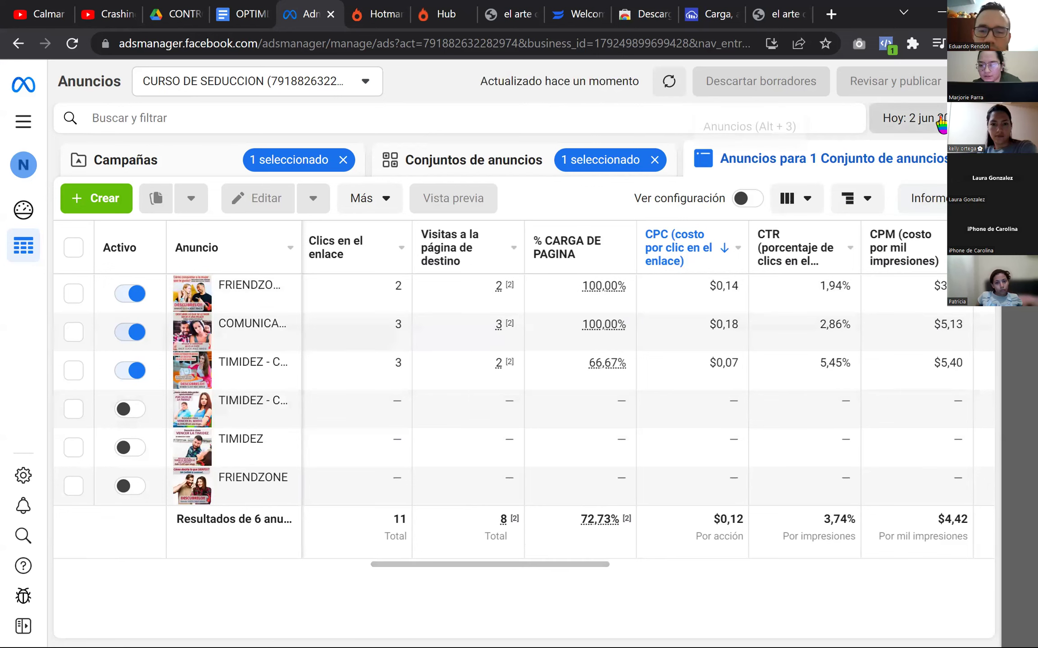
left_click(918, 118)
left_click(919, 188)
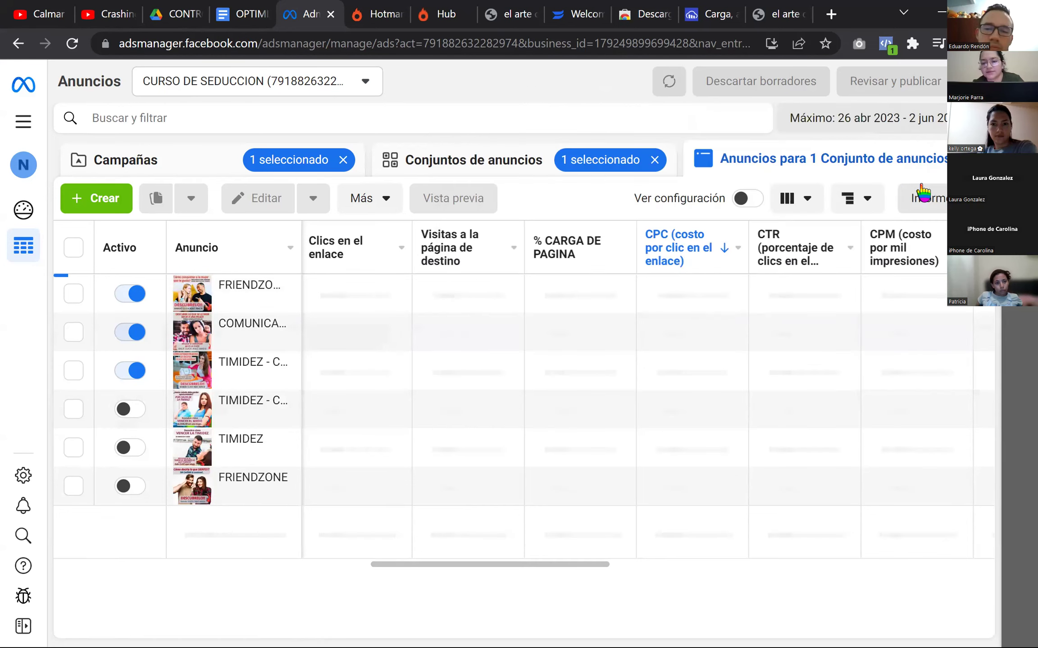
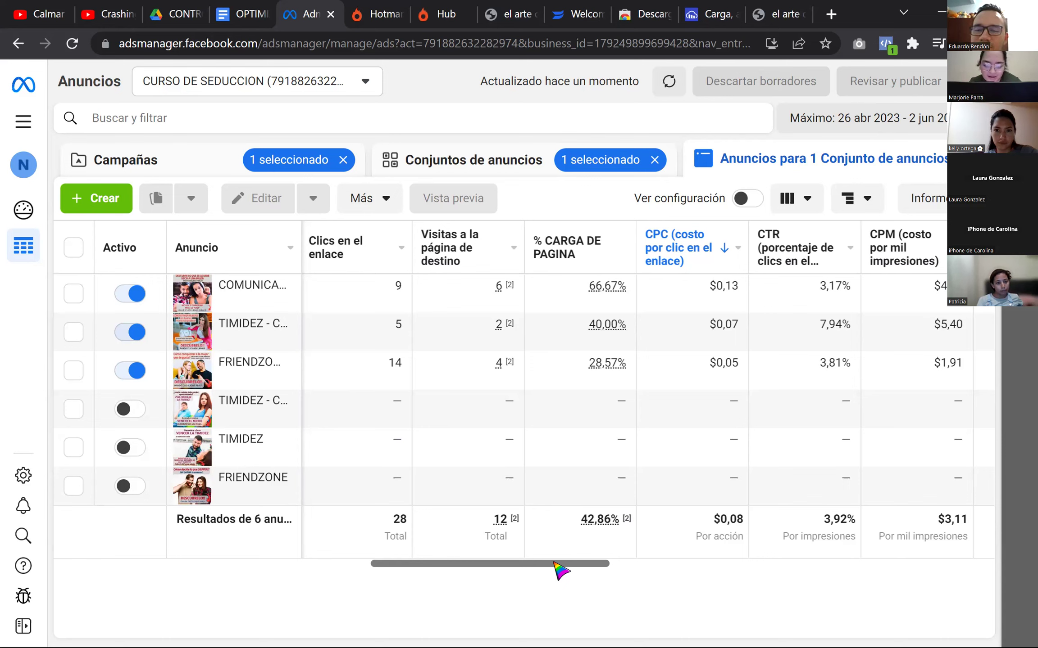
Step: Examine the Soltero - Bebidas ads' link clicks, page load, CPC, CTR, CPM, spend, initiated payment, persuasion and purchase metrics for the maximum range
left_click_drag(562, 570, 654, 583)
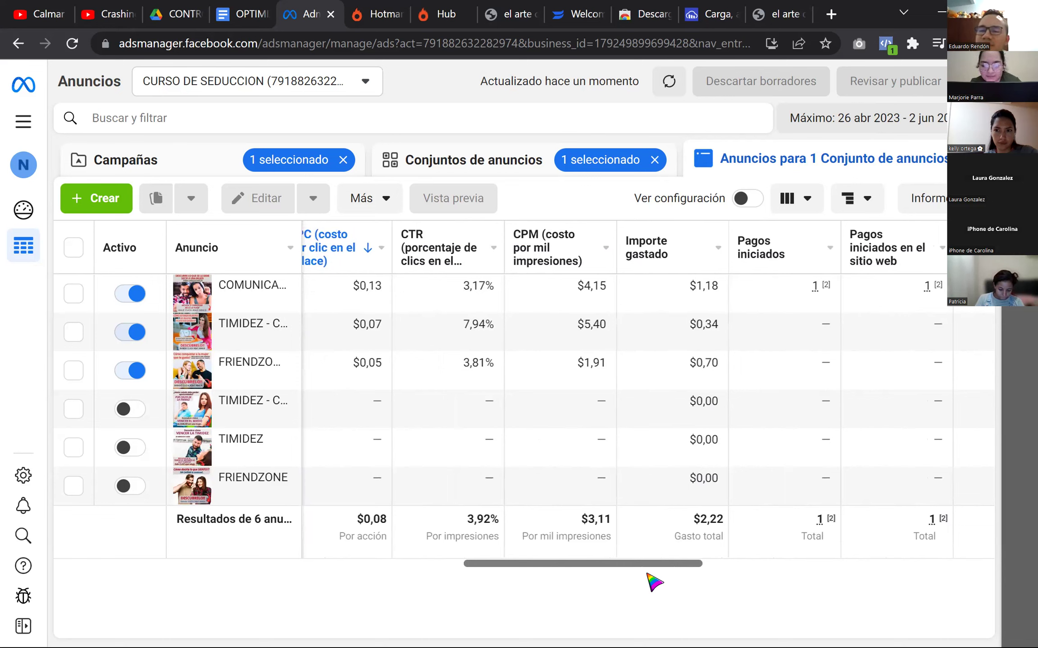
scroll(601, 572, "left", 5)
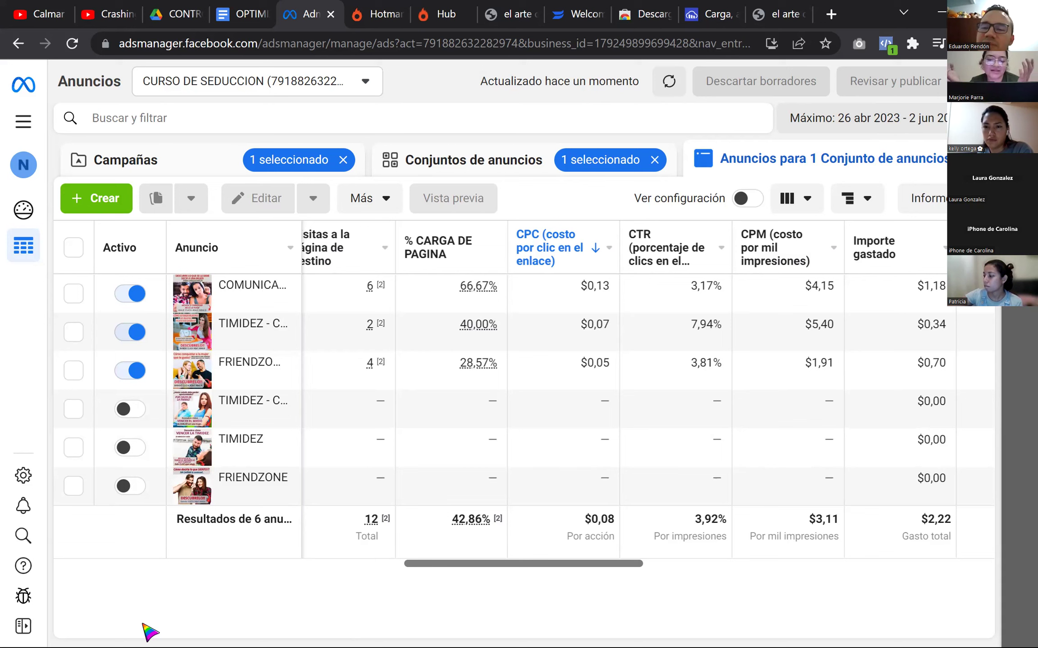
mouse_move(543, 261)
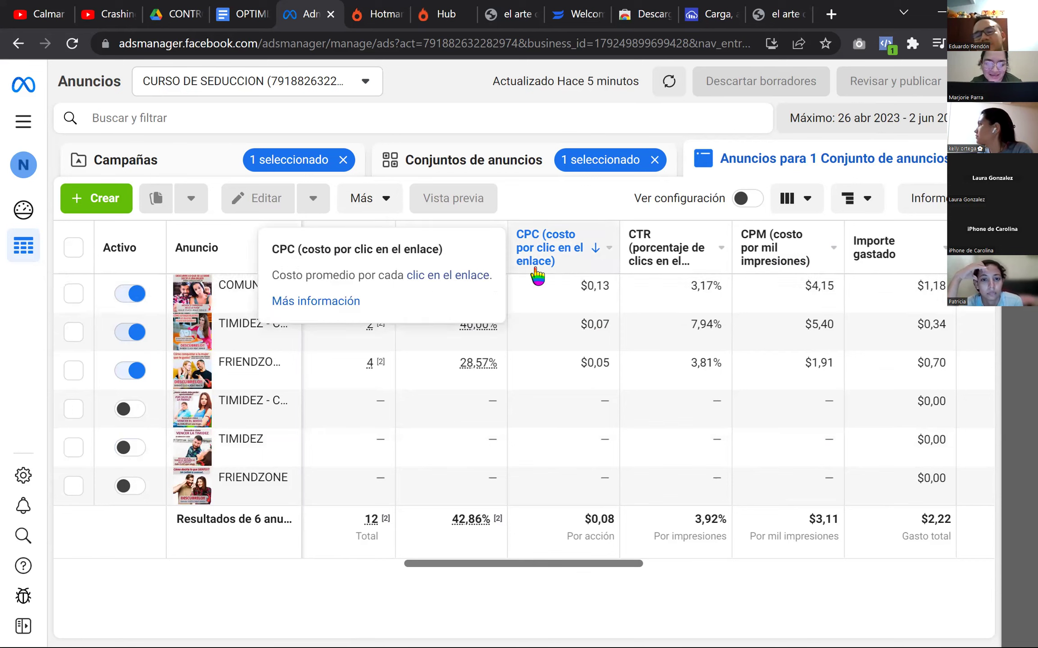
mouse_move(736, 270)
left_click(531, 234)
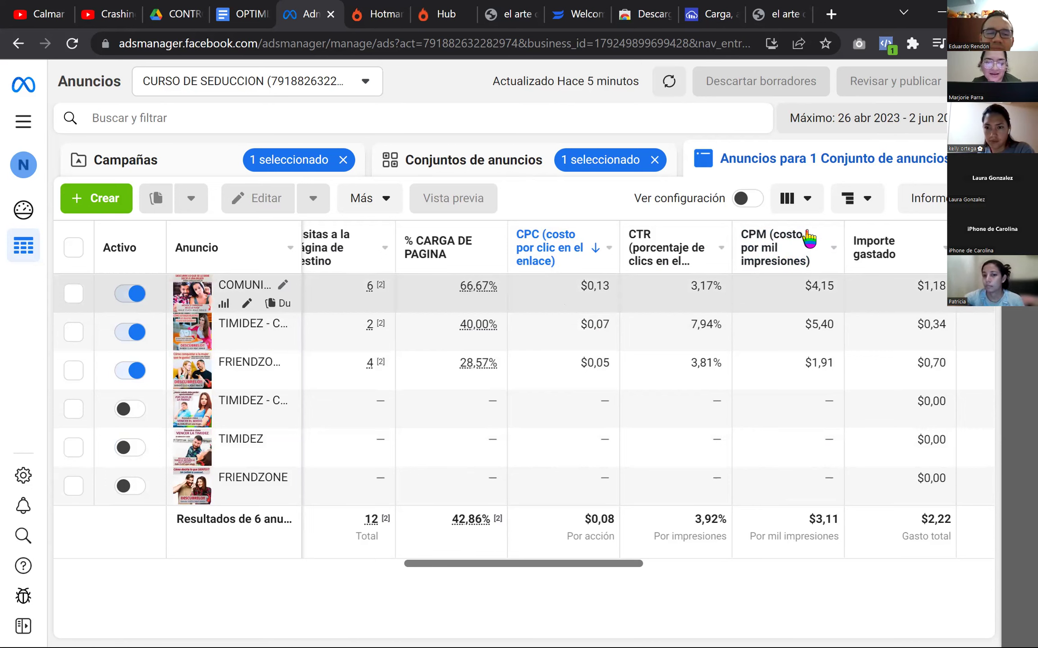
mouse_move(768, 252)
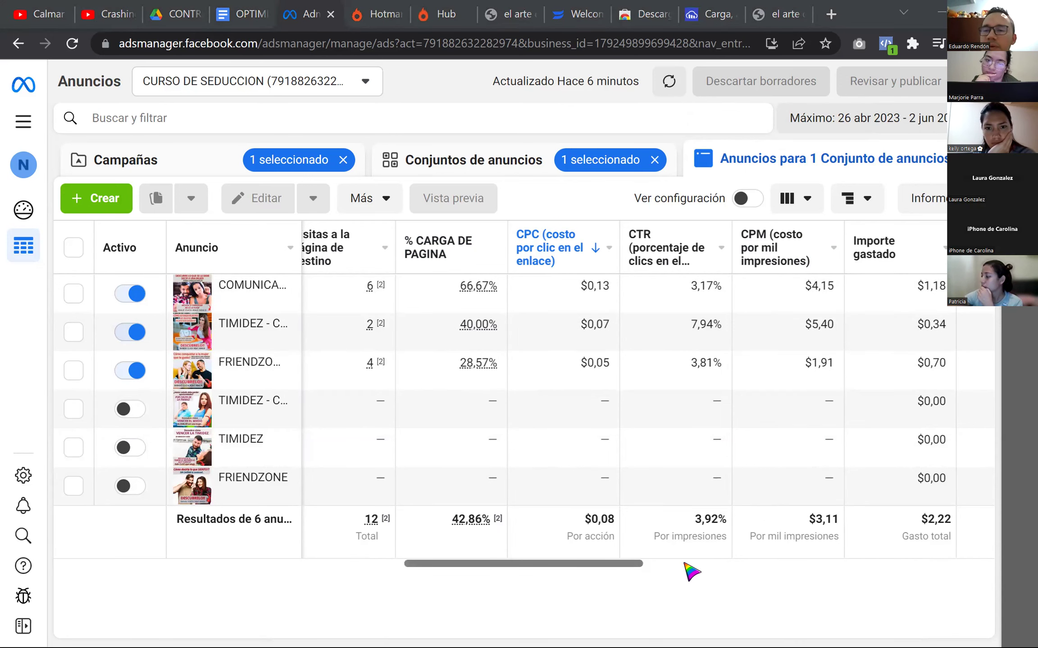
scroll(690, 572, "right", 5)
left_click_drag(694, 562, 587, 569)
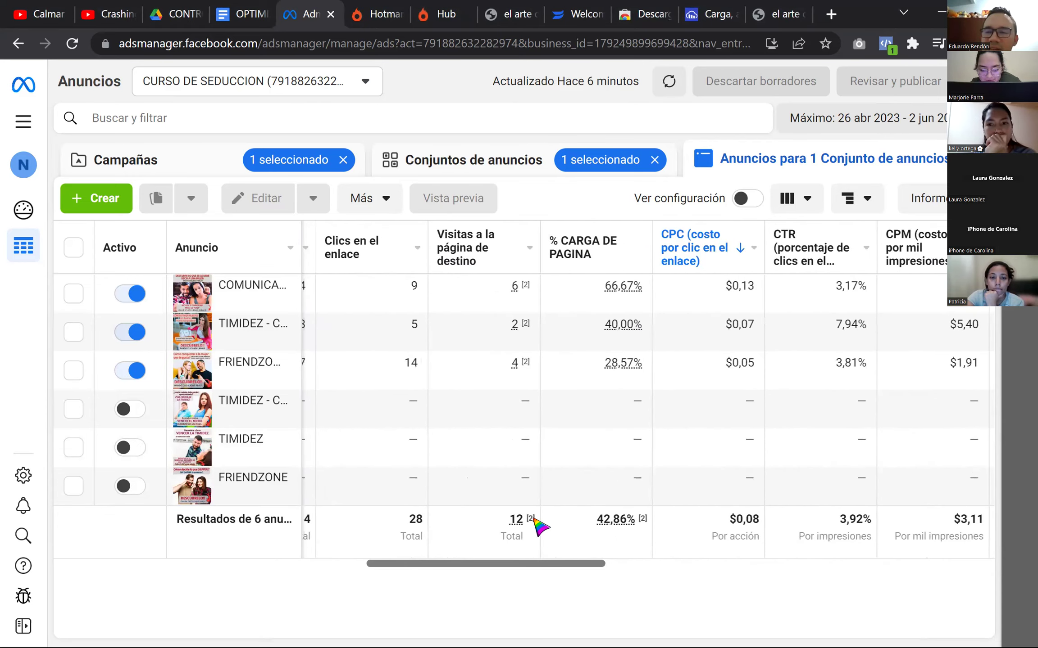
left_click_drag(447, 558, 690, 537)
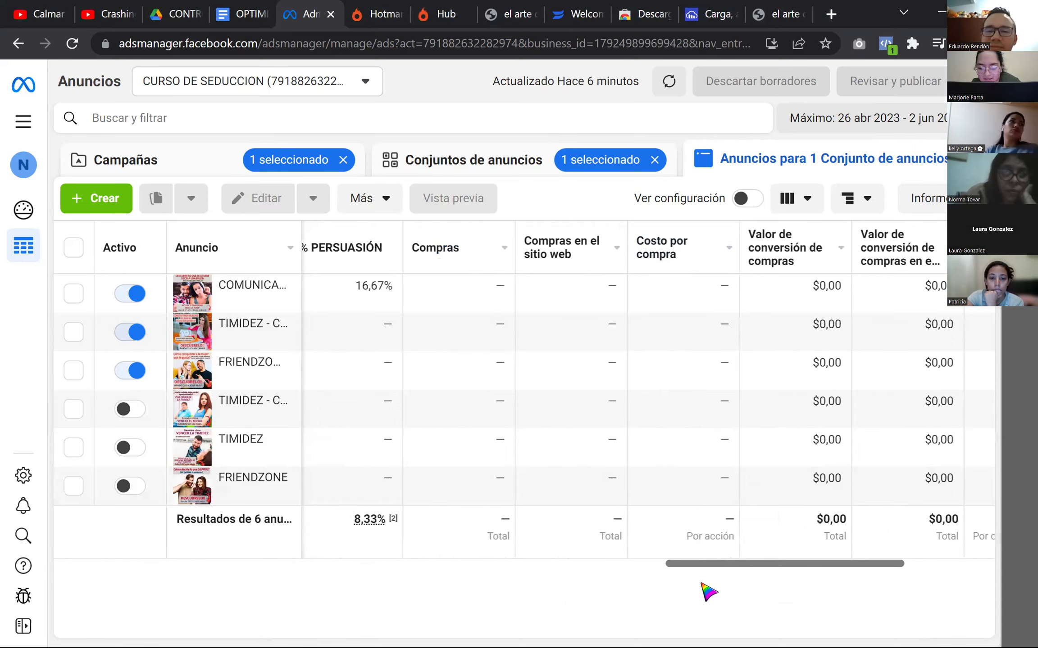
left_click_drag(728, 570, 545, 567)
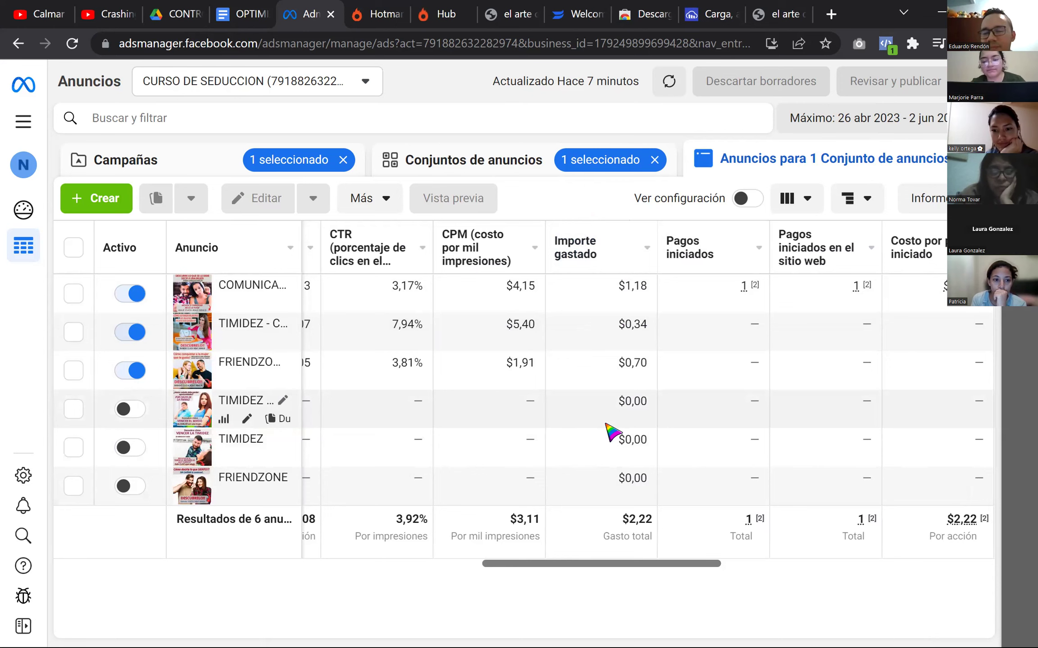
Step: Return to the ad sets, check their purchase columns and open the ads of the Rock music (music), Lectura (comunicación) ad set
left_click(514, 165)
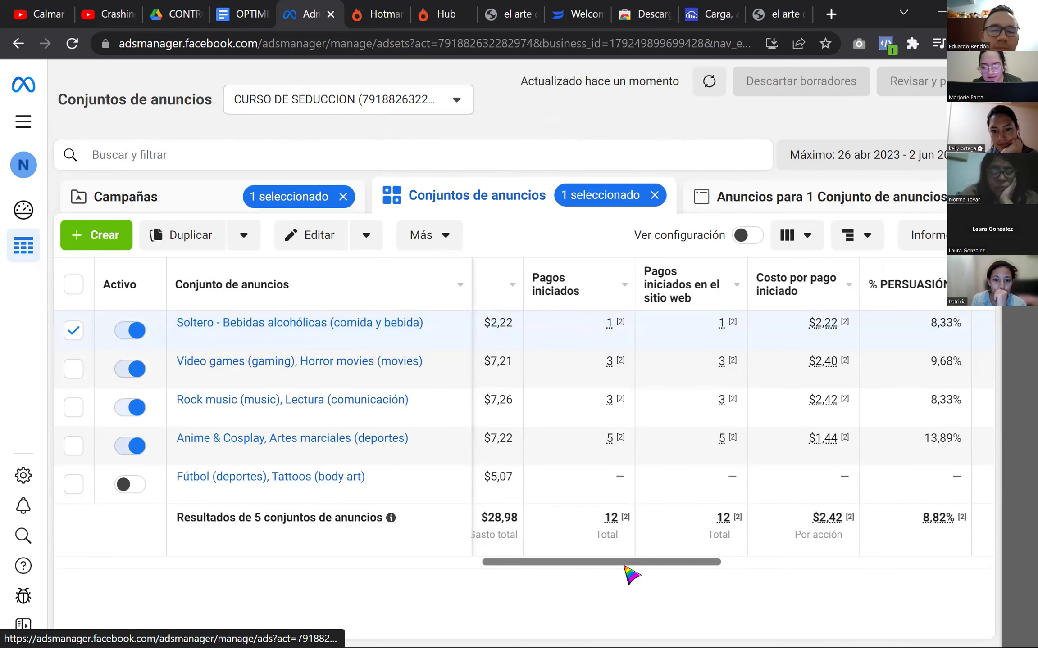
left_click_drag(669, 565, 794, 562)
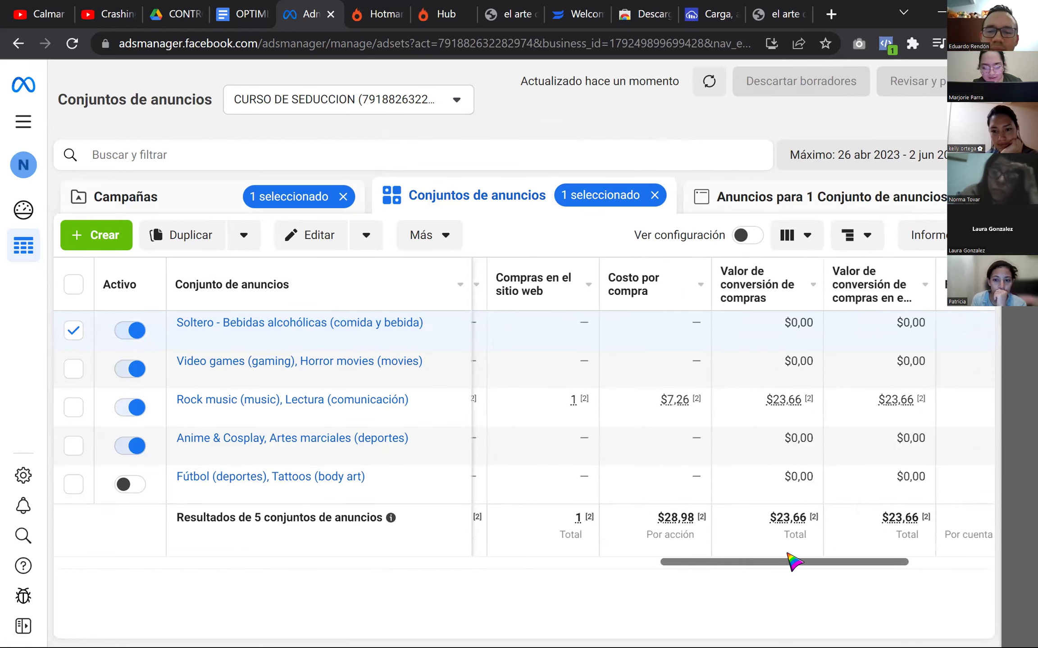
left_click(363, 399)
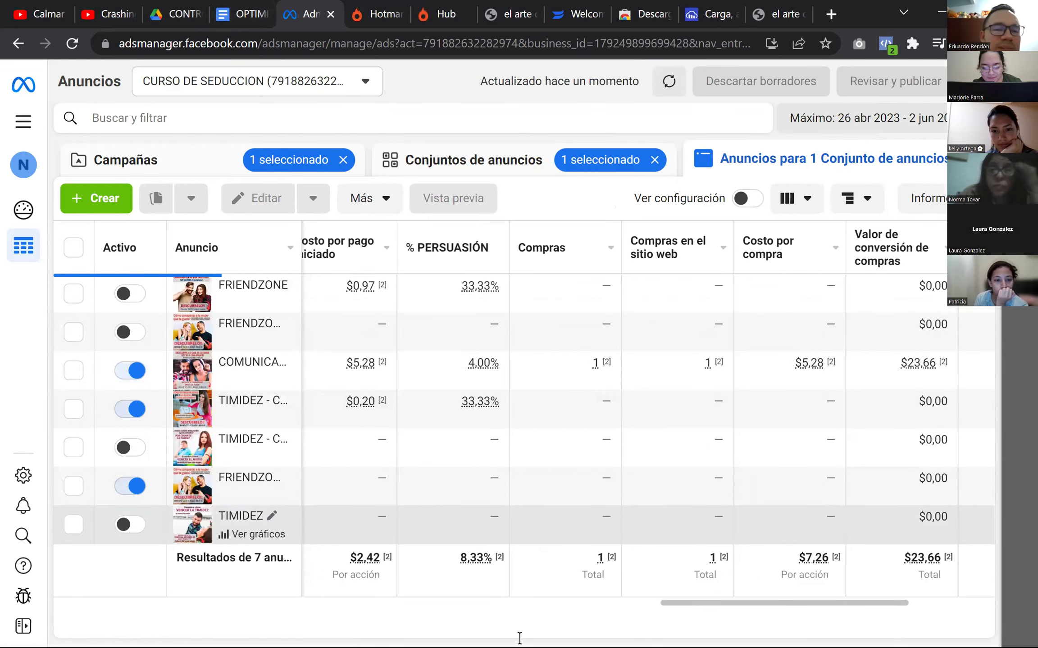
Step: View the campaigns, and reopen the ads of the Rock music ad set within the EL ARTE DE LIGAR campaign
left_click(143, 167)
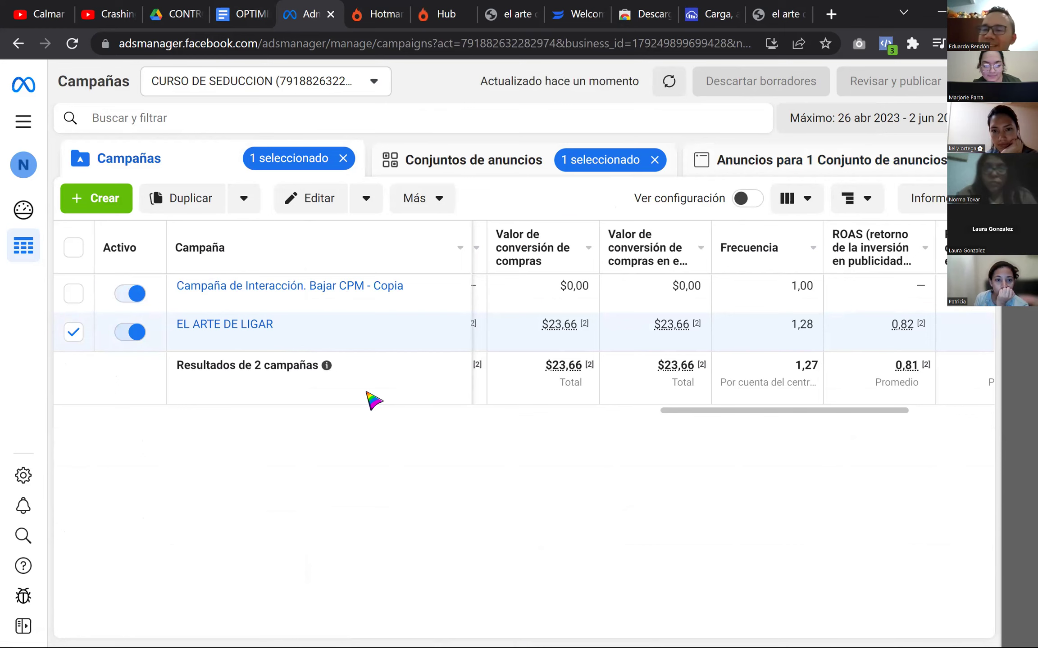
left_click(231, 327)
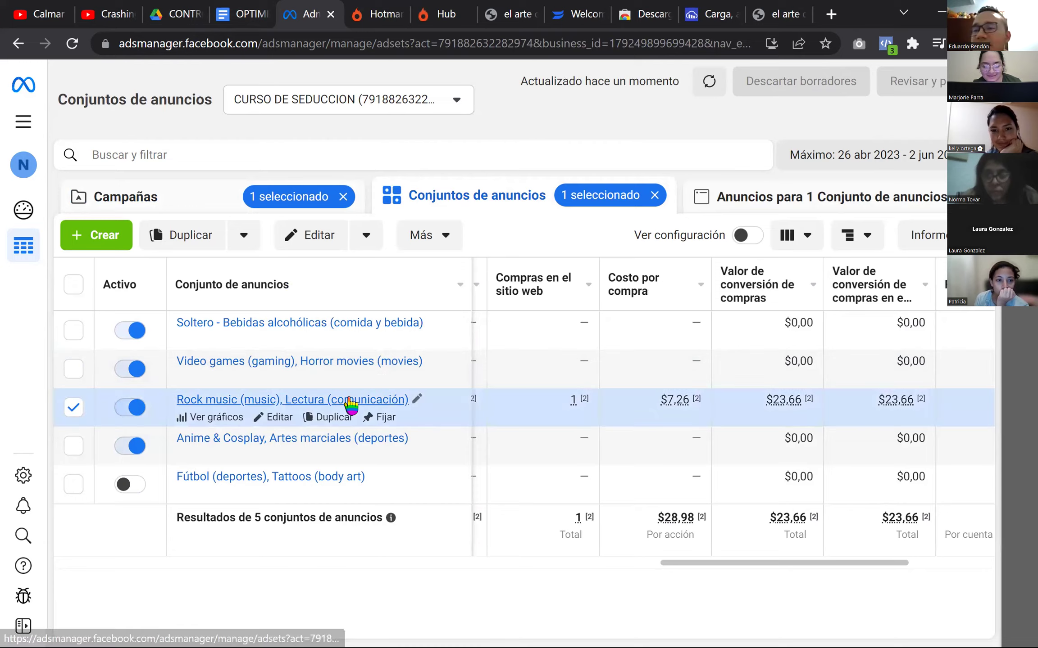
left_click(350, 402)
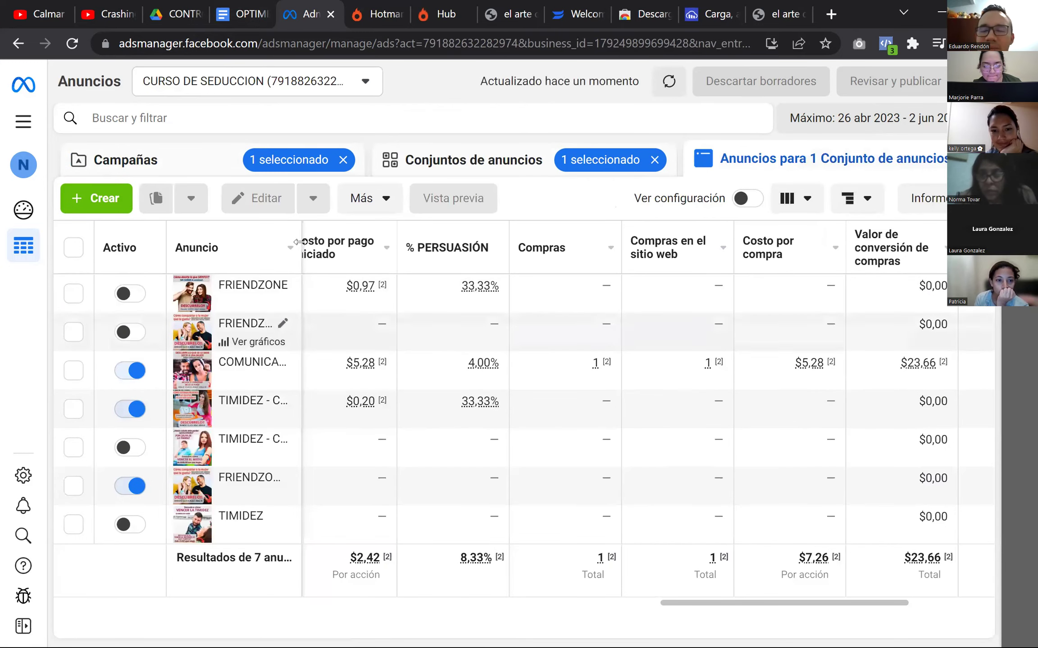
Step: Narrow the Anuncio column of the ads table, leaving no ad selected
left_click_drag(301, 236, 238, 237)
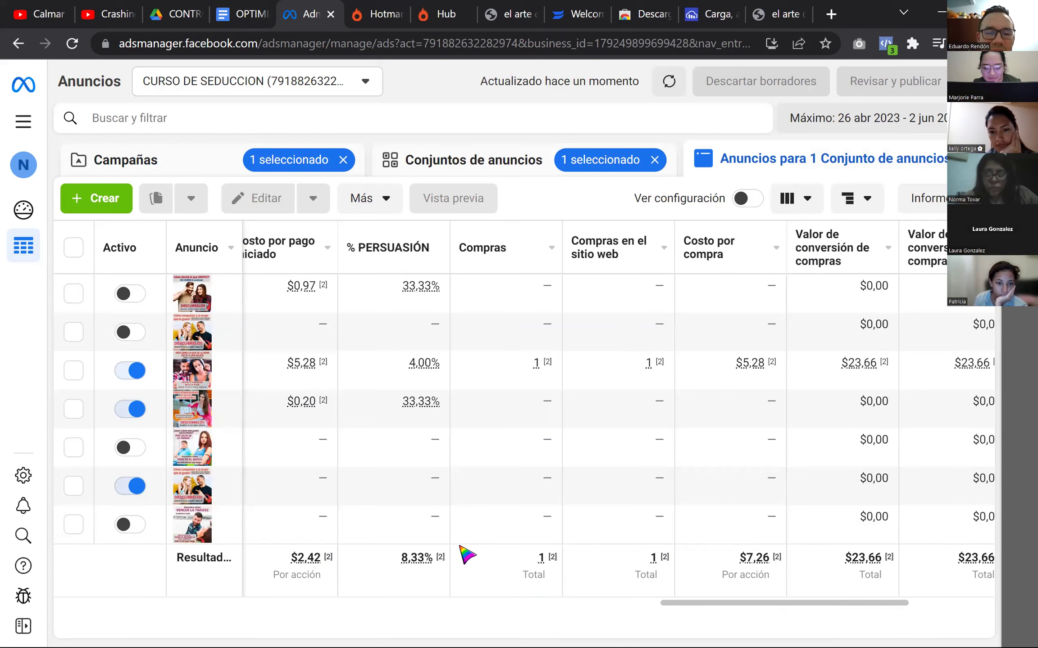
left_click(498, 541)
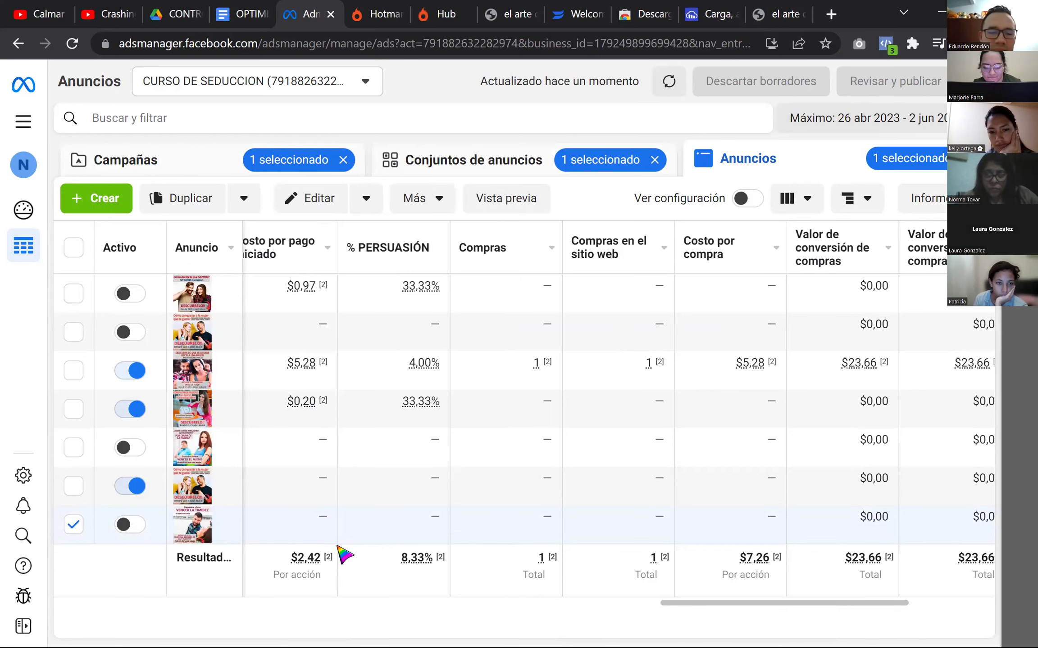
left_click(73, 525)
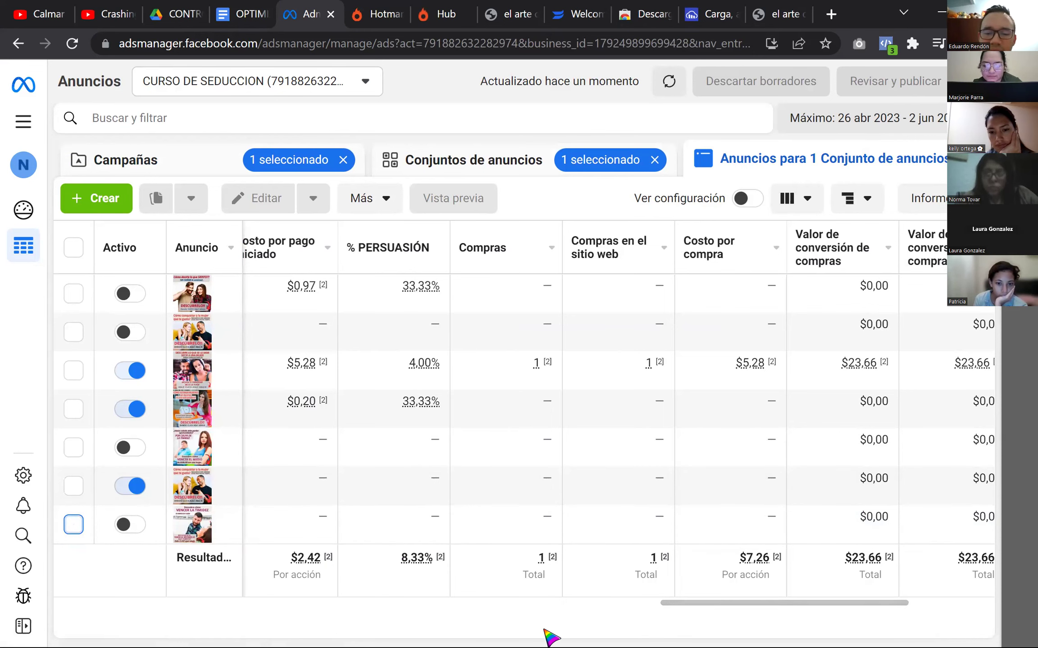
Step: Examine the Rock music ads' persuasion, purchases, cost per purchase, conversion value, reach, clicks, page load, CPC, CTR, CPM, frequency and ROAS
left_click_drag(430, 518, 420, 563)
left_click(271, 628)
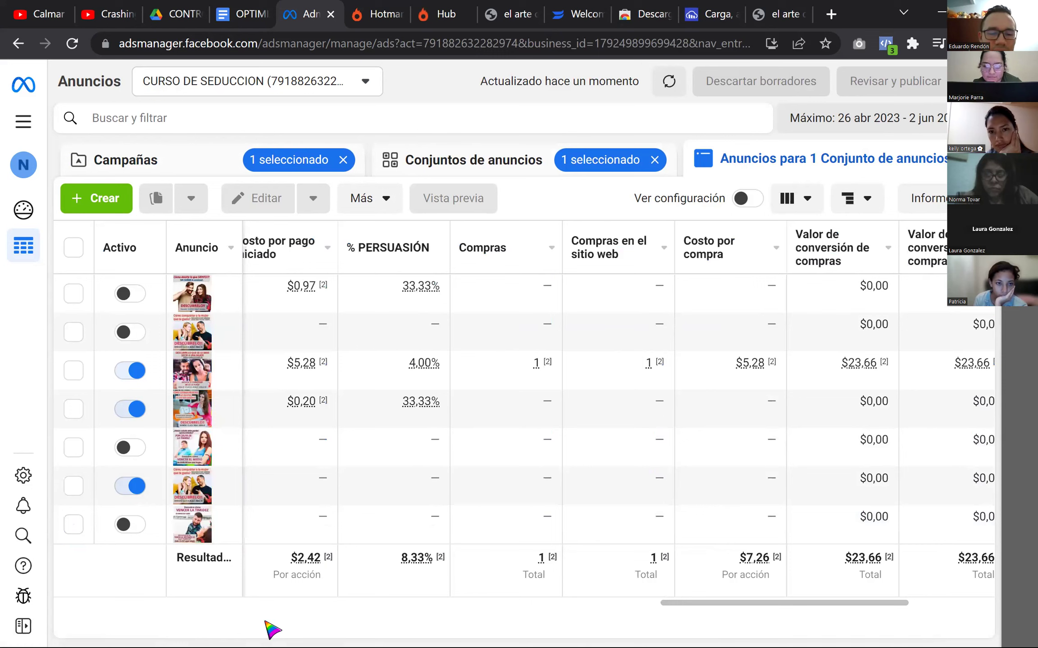
mouse_move(255, 546)
left_mouse_down()
mouse_move(172, 574)
mouse_move(187, 582)
left_mouse_up()
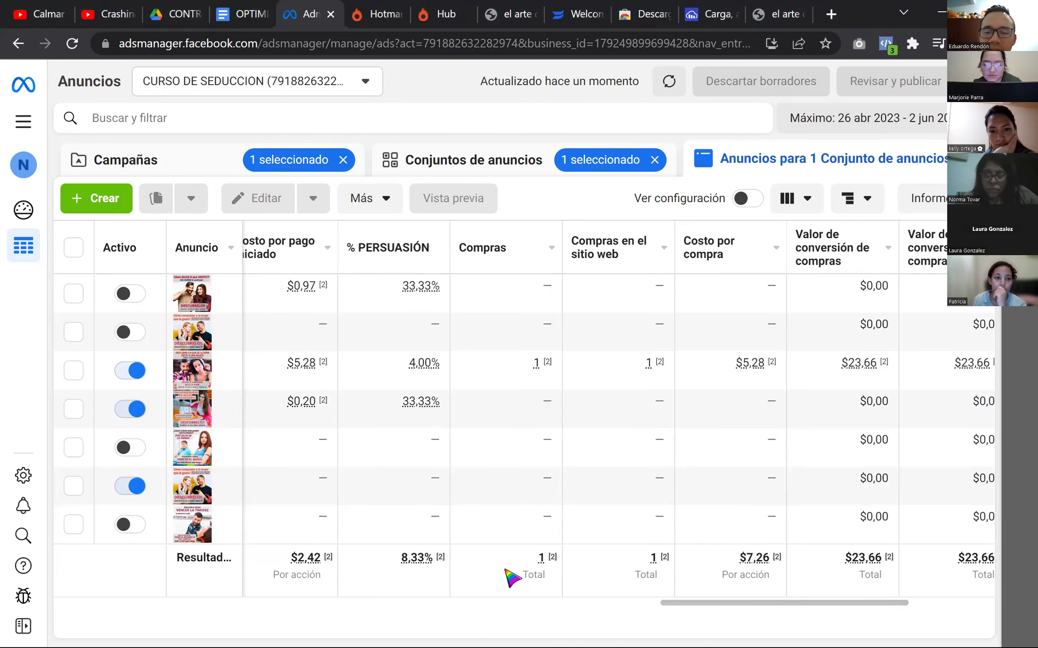
left_click_drag(833, 606, 859, 606)
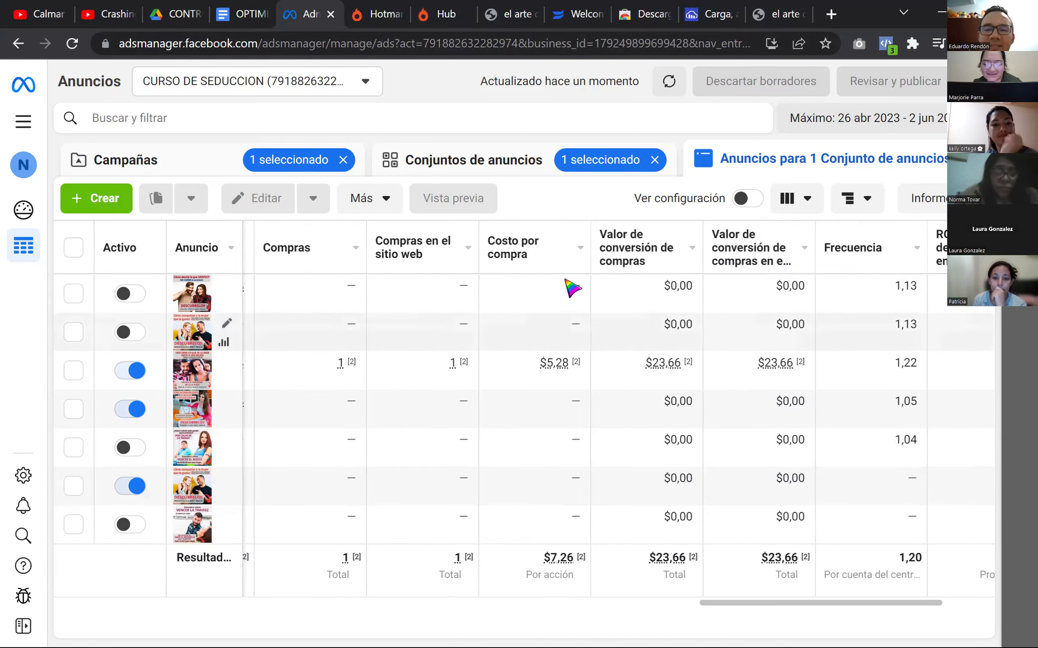
left_click(592, 245)
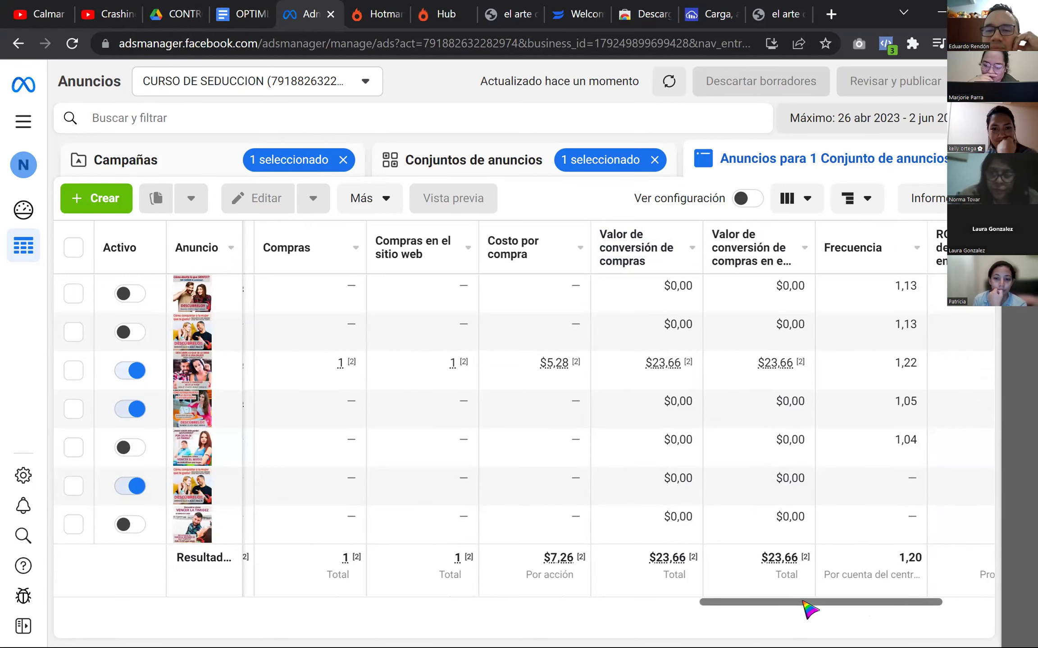
left_click_drag(809, 610, 418, 613)
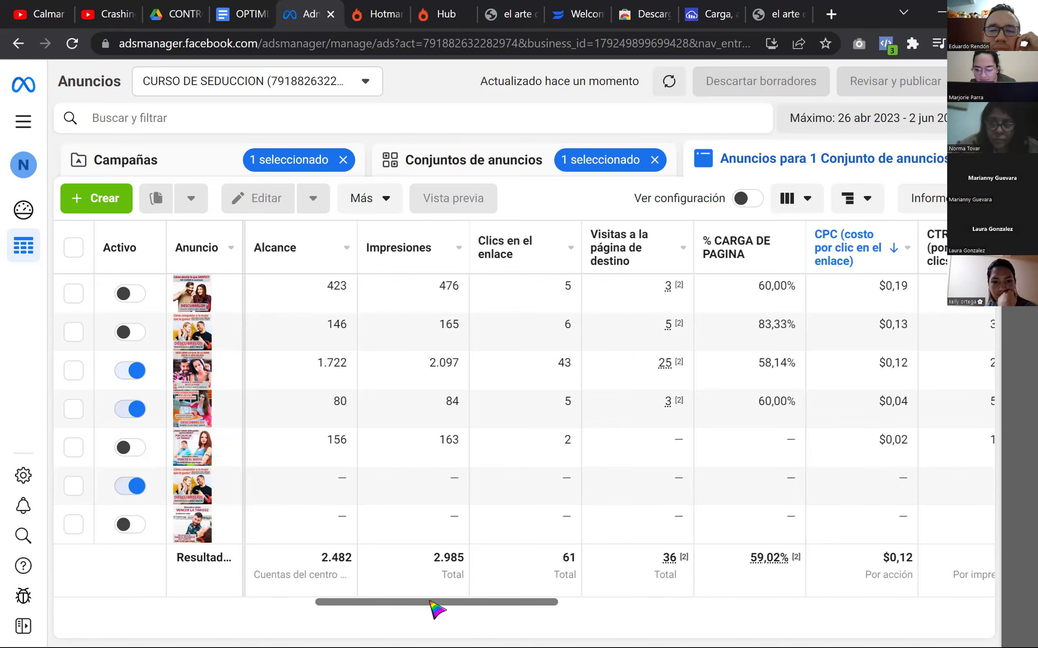
left_click_drag(430, 602, 505, 609)
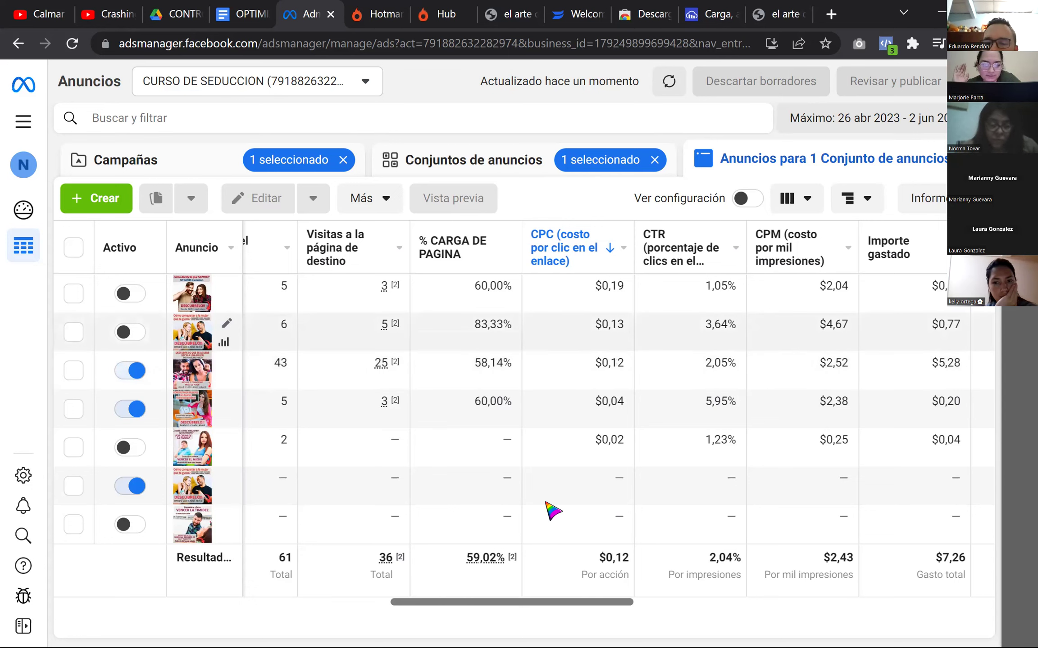
left_click_drag(621, 601, 994, 620)
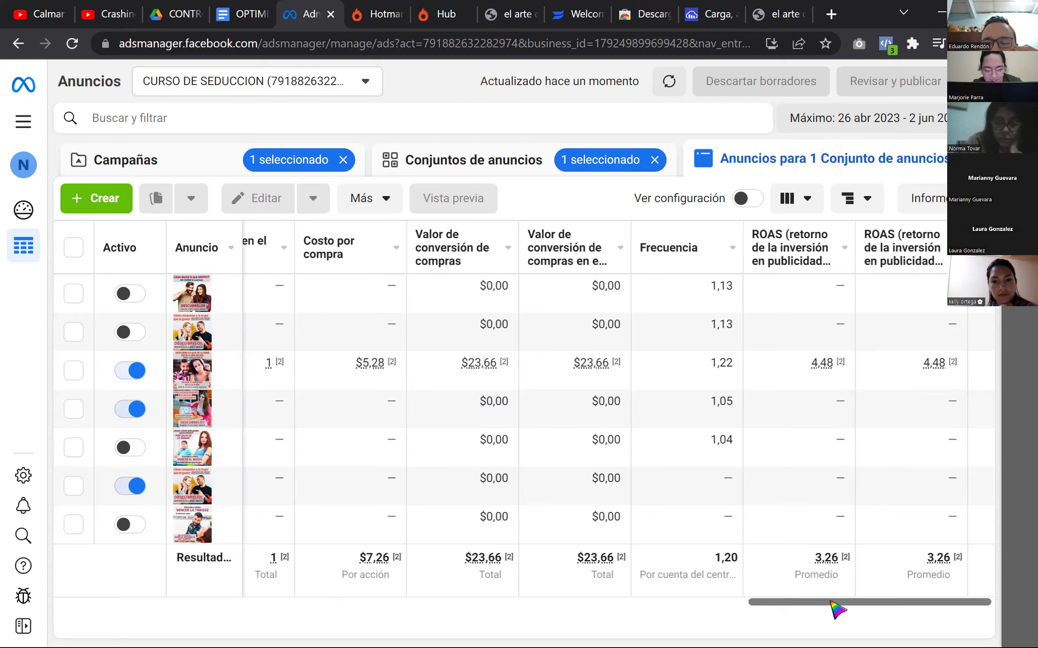
Step: Compare the Rock music ads' persuasion rate, purchases, website purchases and cost per purchase, selecting the fourth ad
left_click_drag(821, 603, 518, 609)
scroll(764, 424, "right", 10)
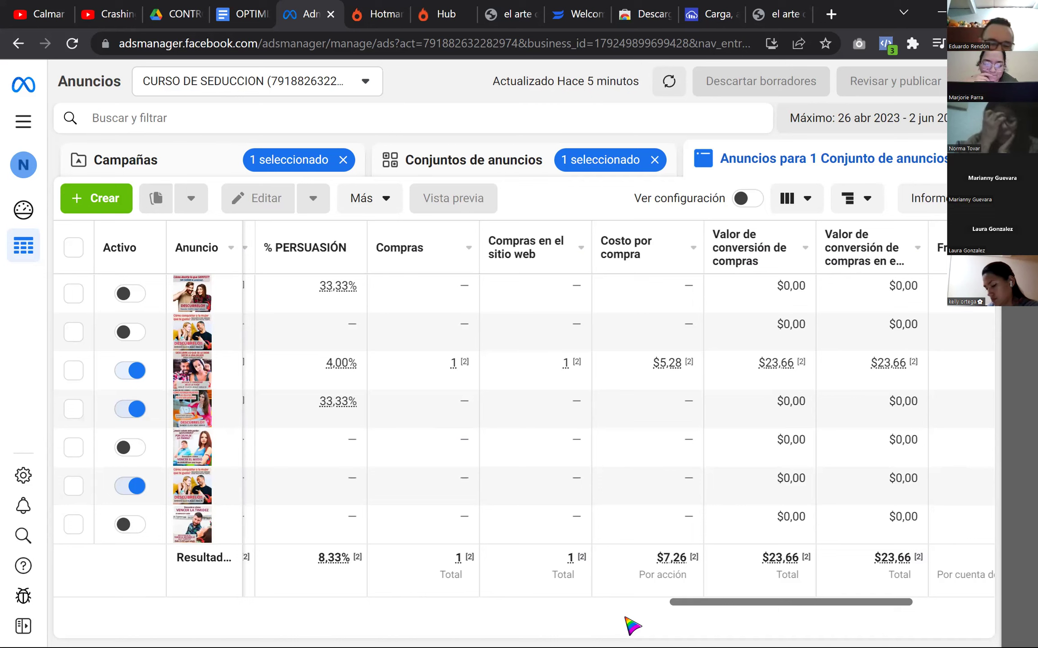
mouse_move(713, 618)
left_mouse_down()
mouse_move(738, 599)
mouse_move(732, 612)
left_mouse_up()
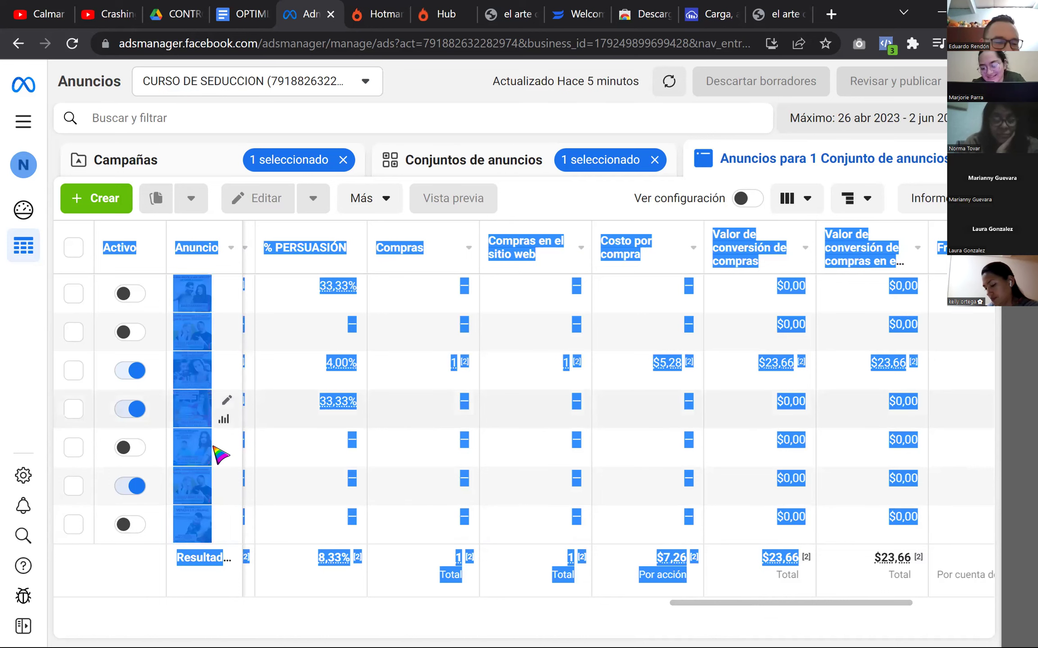
left_click(465, 396)
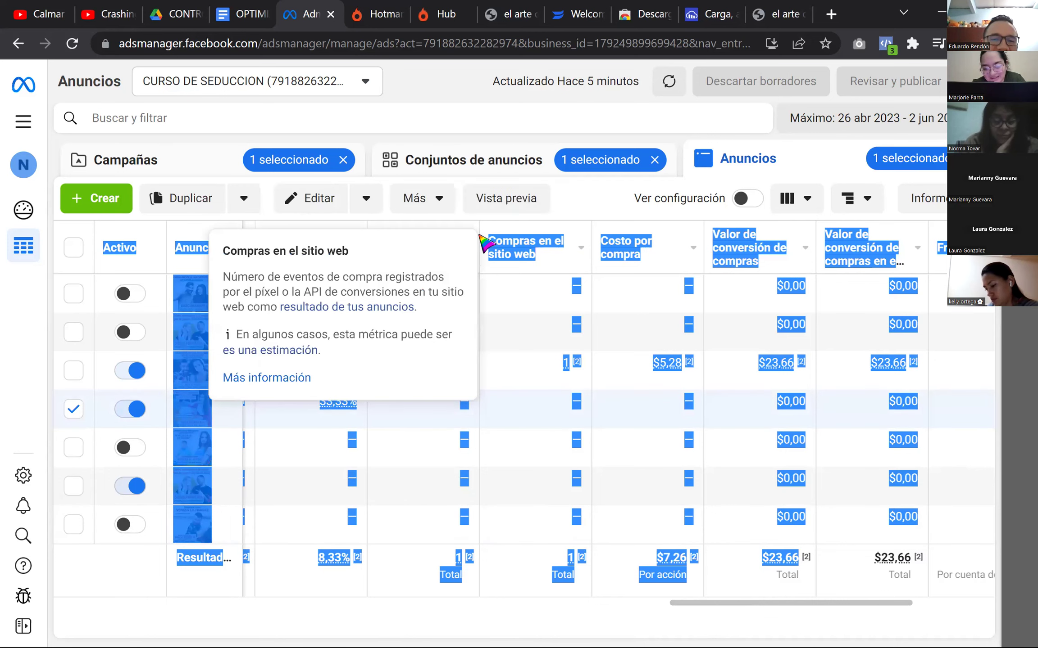
left_click(595, 215)
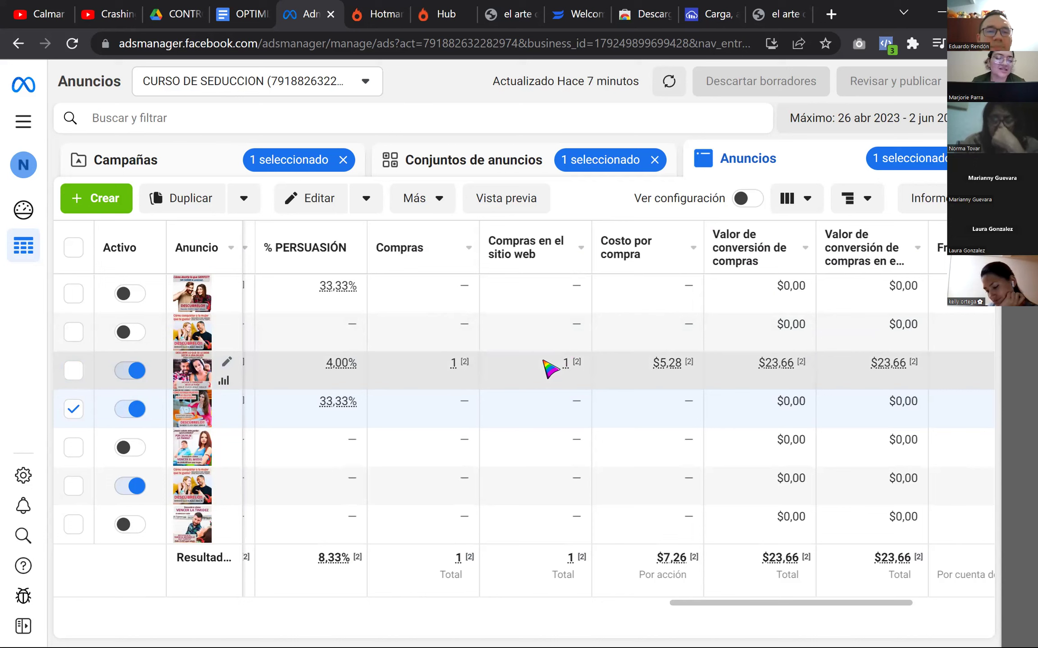
mouse_move(580, 357)
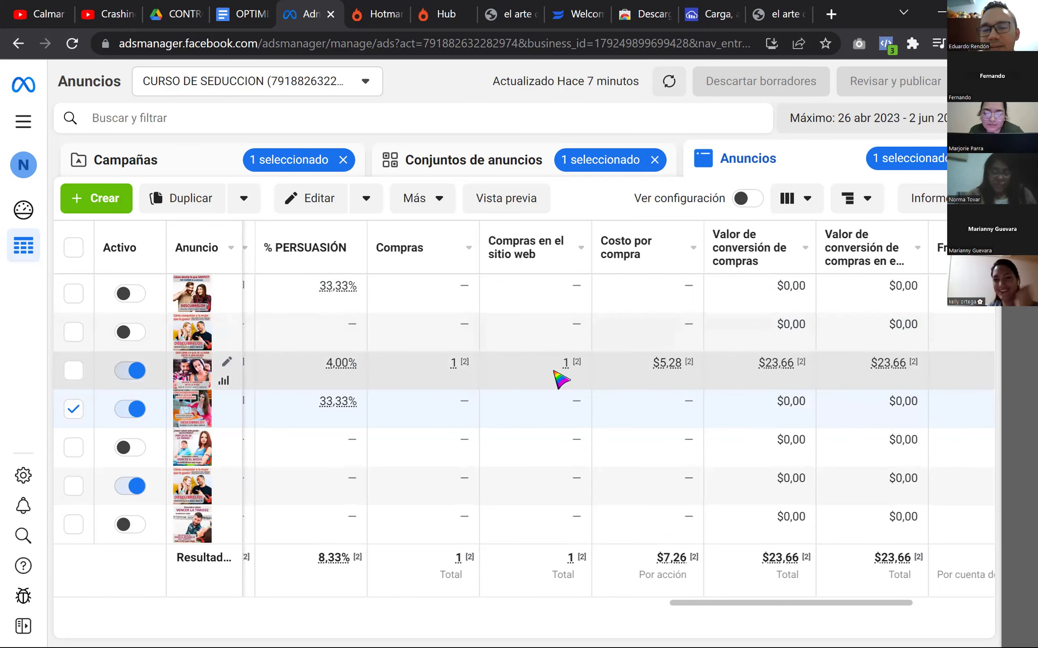
mouse_move(716, 367)
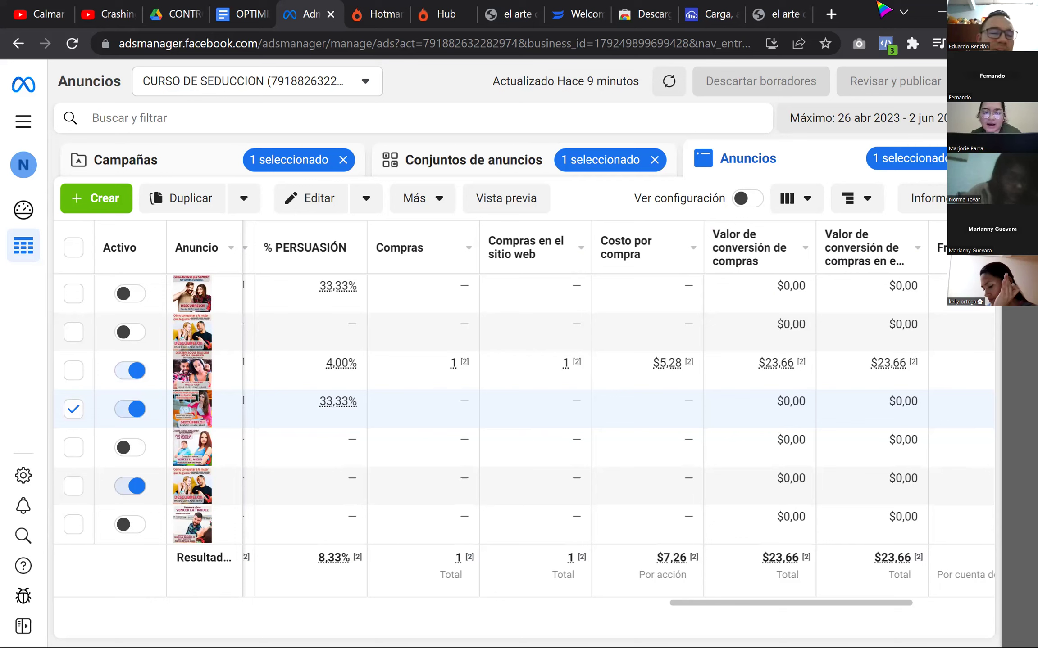
Step: Return to the ad sets, review their spend, initiated payments, page load, CPC, CTR, reach, last significant change and budget, and refresh the data
left_click(474, 173)
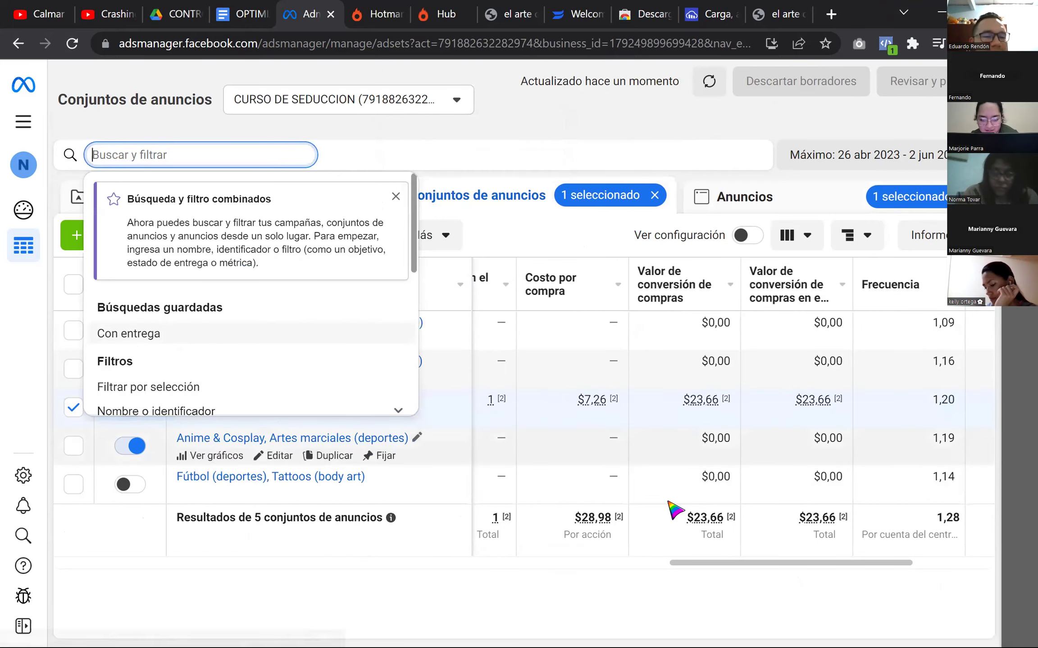
left_click(525, 130)
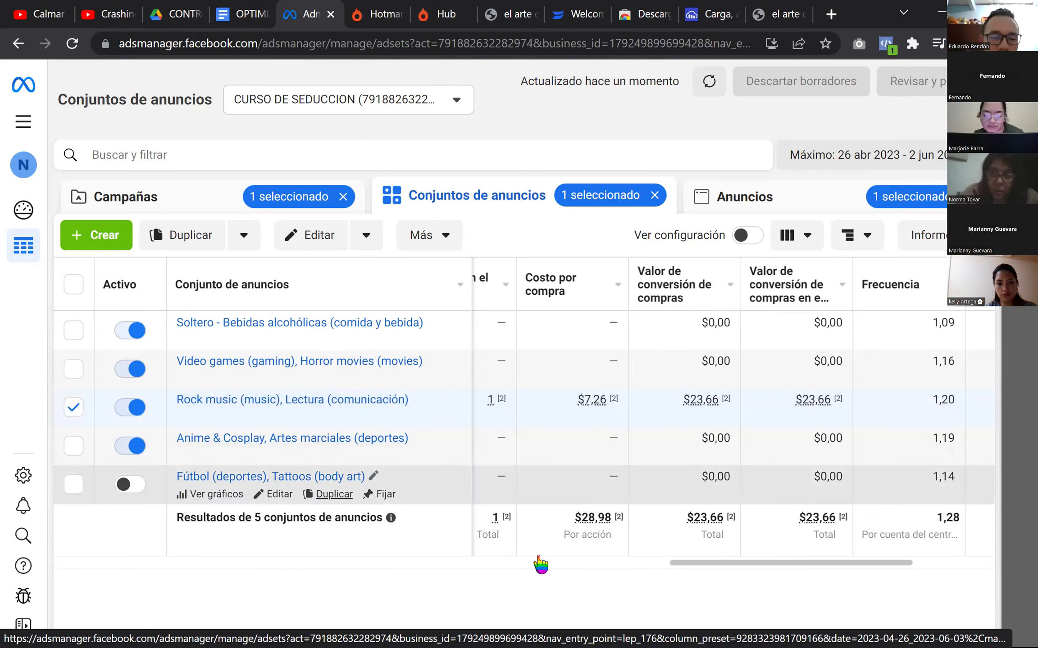
scroll(586, 564, "left", 1)
scroll(592, 572, "left", 5)
scroll(555, 575, "left", 5)
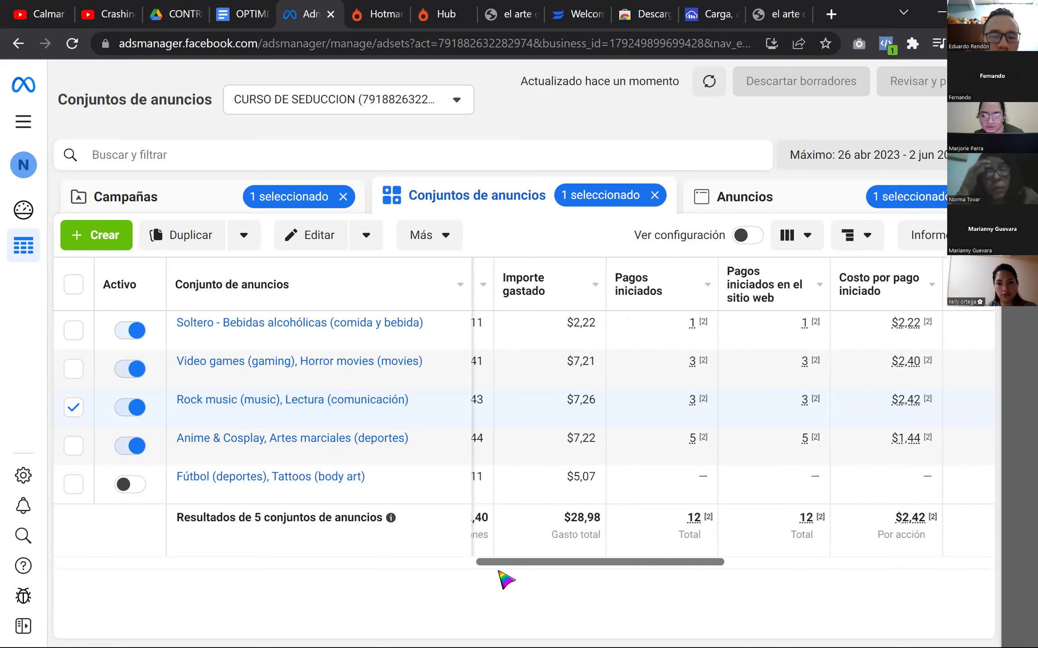
scroll(470, 580, "left", 5)
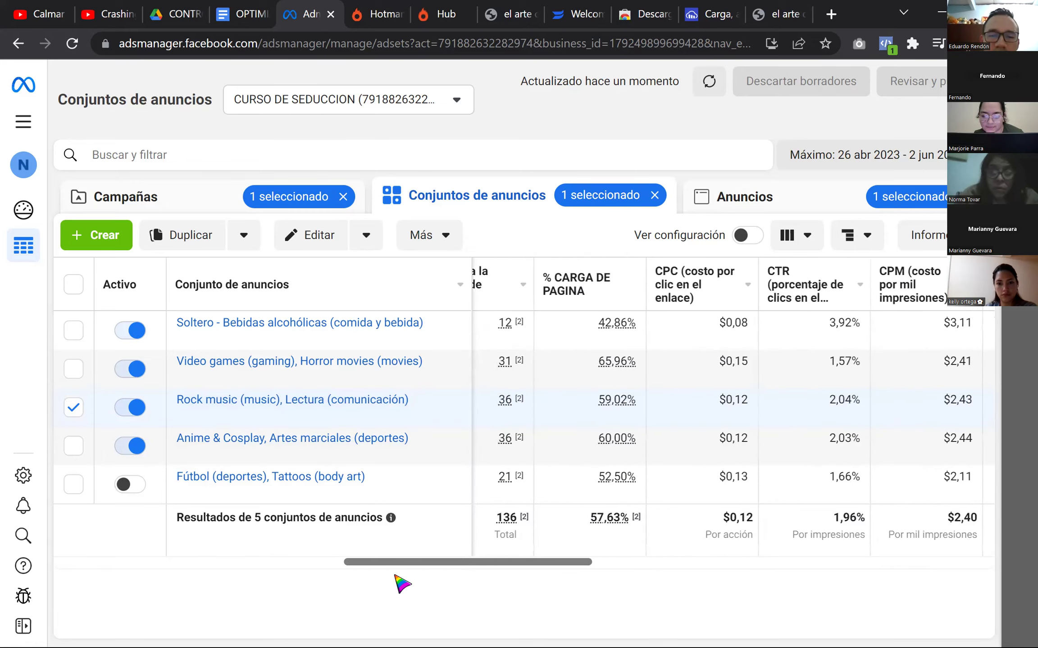
scroll(374, 580, "left", 5)
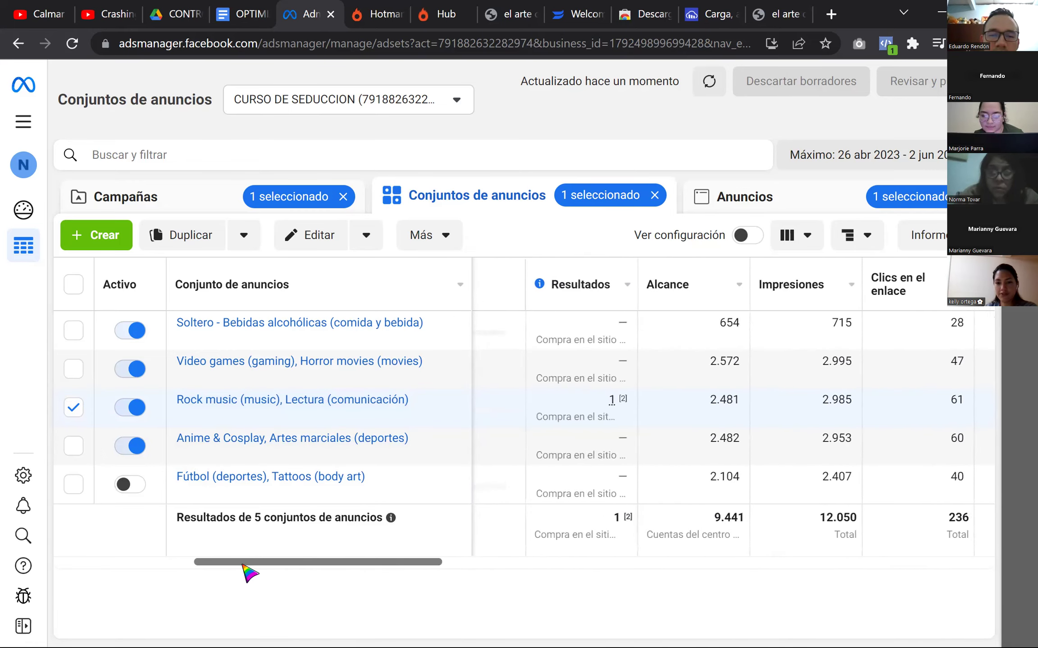
scroll(211, 565, "left", 5)
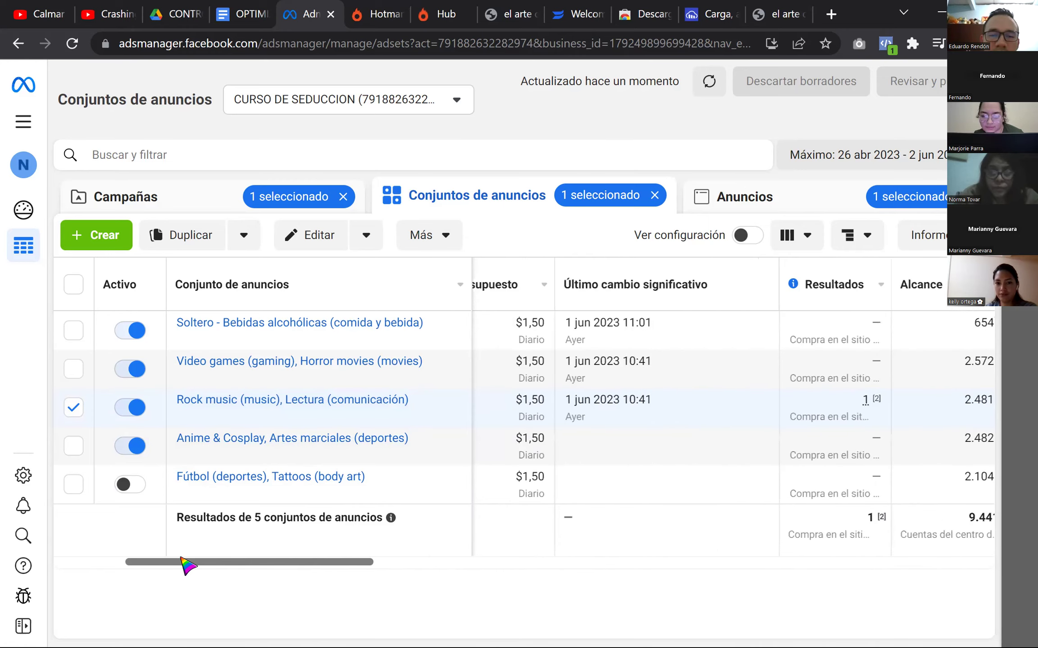
scroll(157, 558, "left", 3)
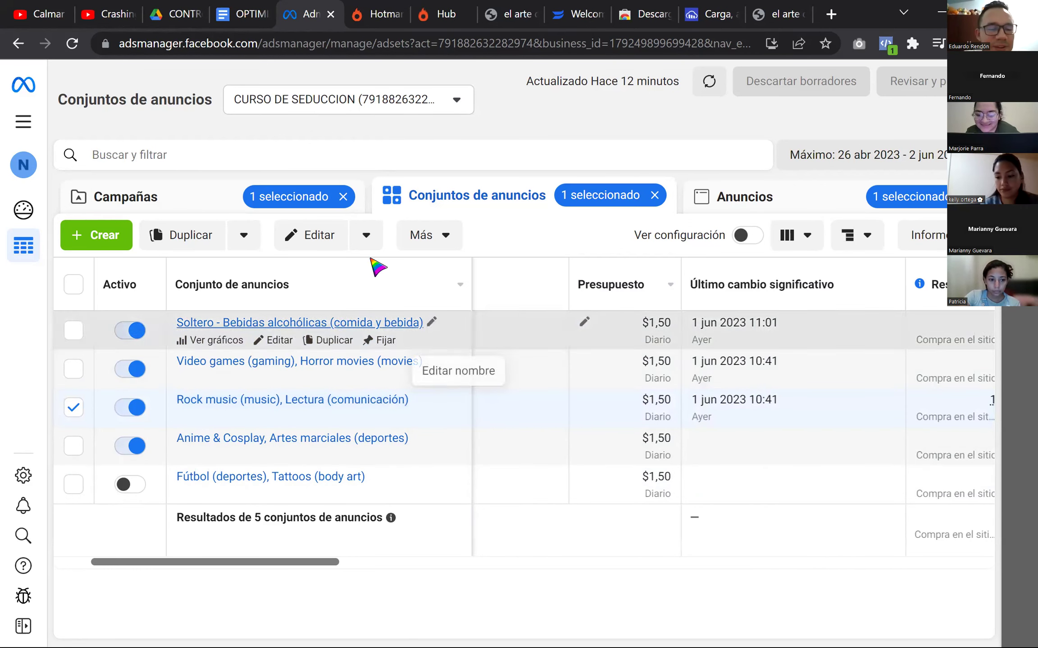
left_click(708, 84)
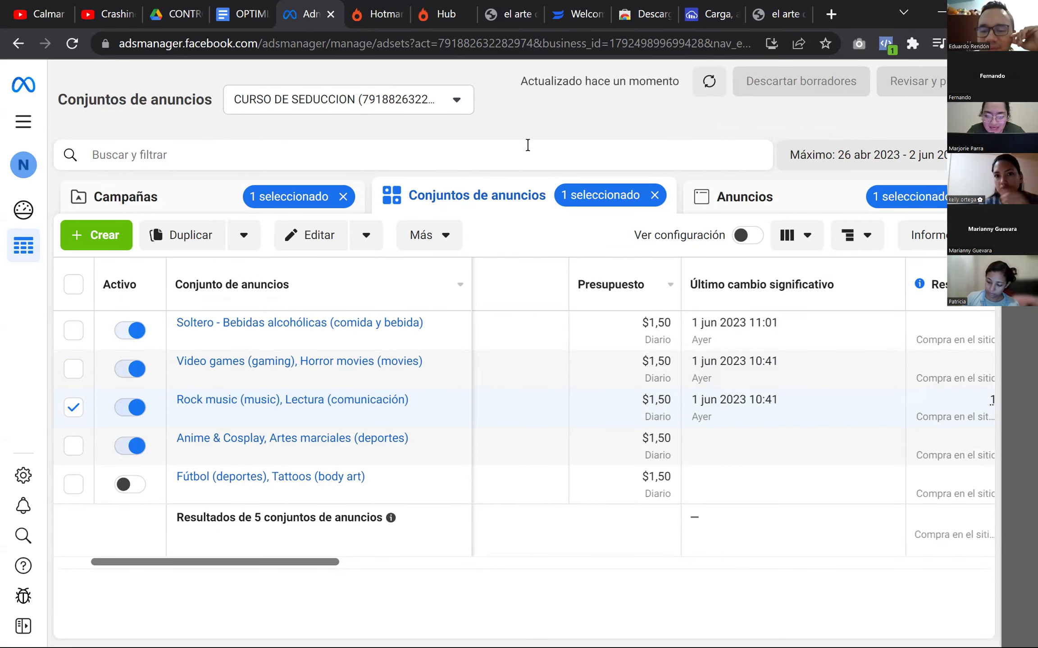